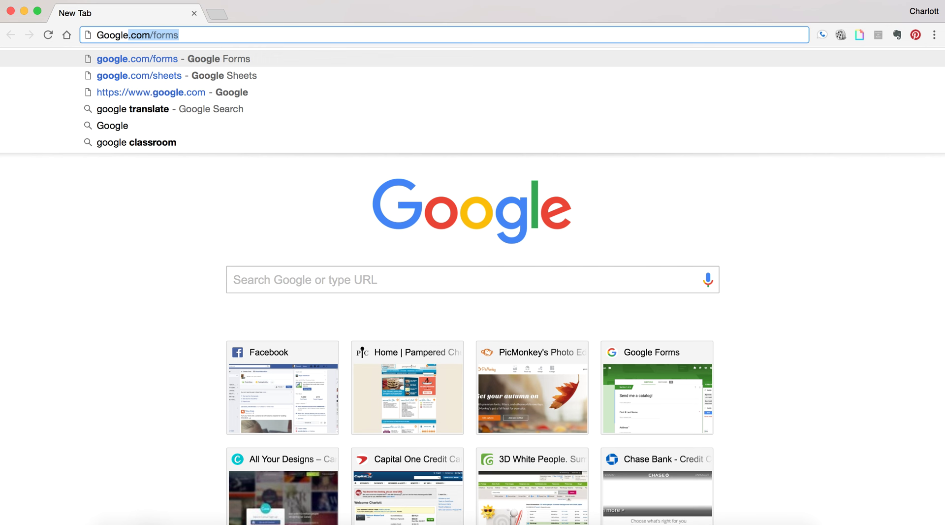
Step: Open Google Forms at google.com/forms, create a blank form and select its title for editing
key(Return)
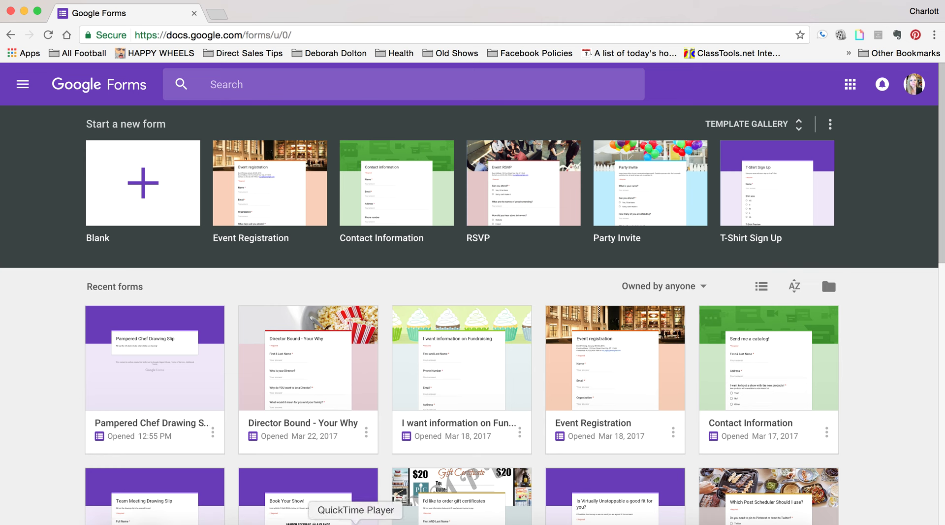
scroll(436, 238, down, 1)
scroll(437, 241, up, 1)
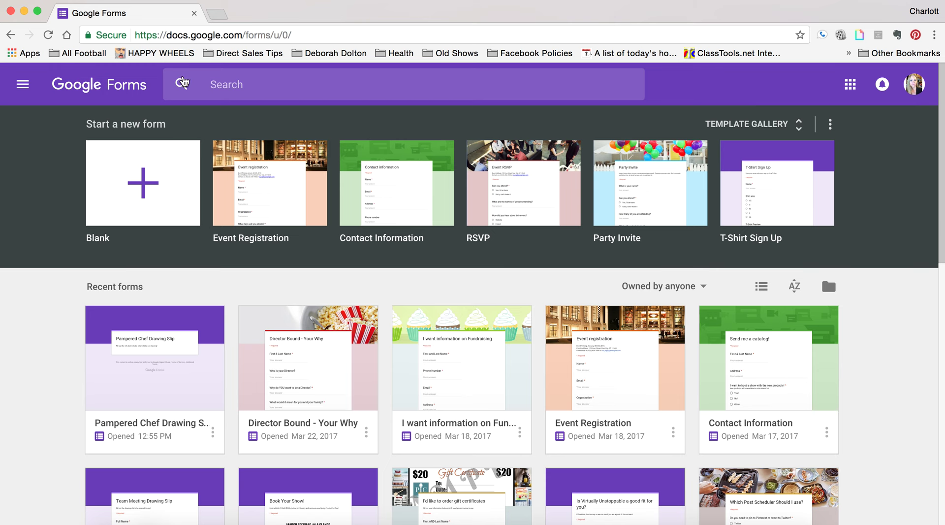
click(144, 183)
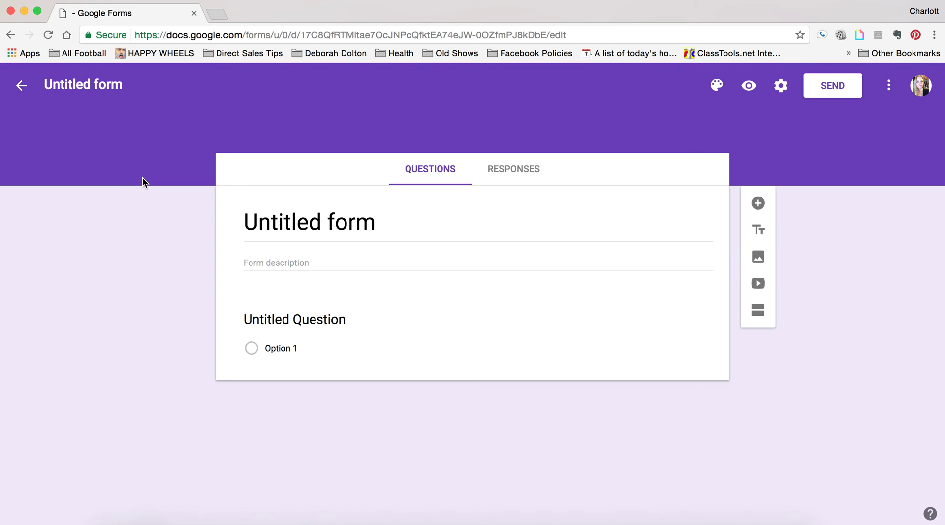
click(309, 222)
text(Pamp)
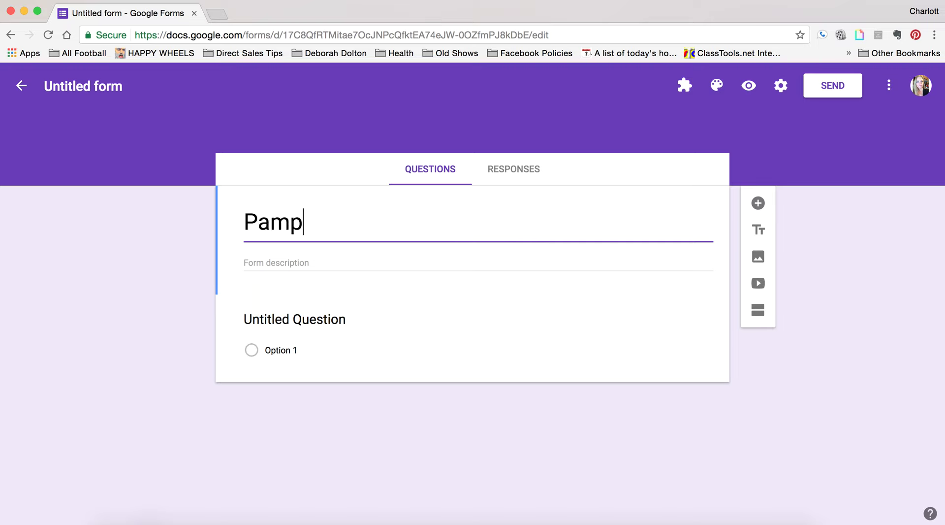
text(ered Chef )
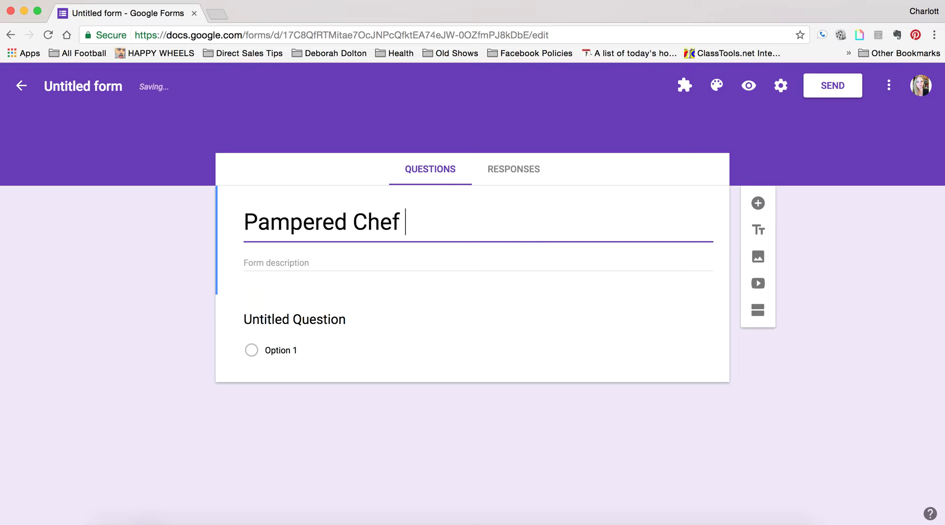
text(D)
key(BackSpace)
key(BackSpace)
key(BackSpace)
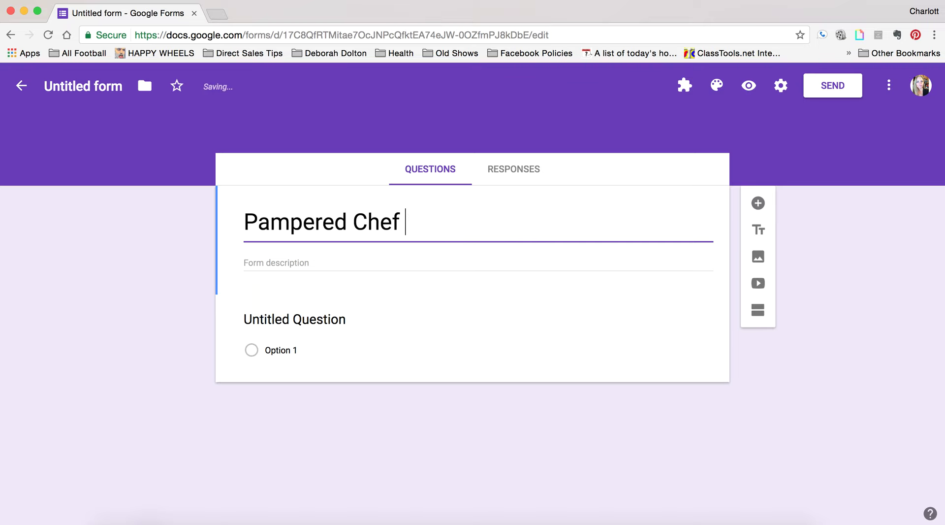
key(BackSpace)
key(BackSpace)
key(BackSpace)
key(BackSpace)
key(BackSpace)
key(BackSpace)
key(BackSpace)
key(BackSpace)
key(BackSpace)
key(BackSpace)
key(BackSpace)
key(BackSpace)
Step: Title the form "Drawing Slip - Tutorial"
text(D)
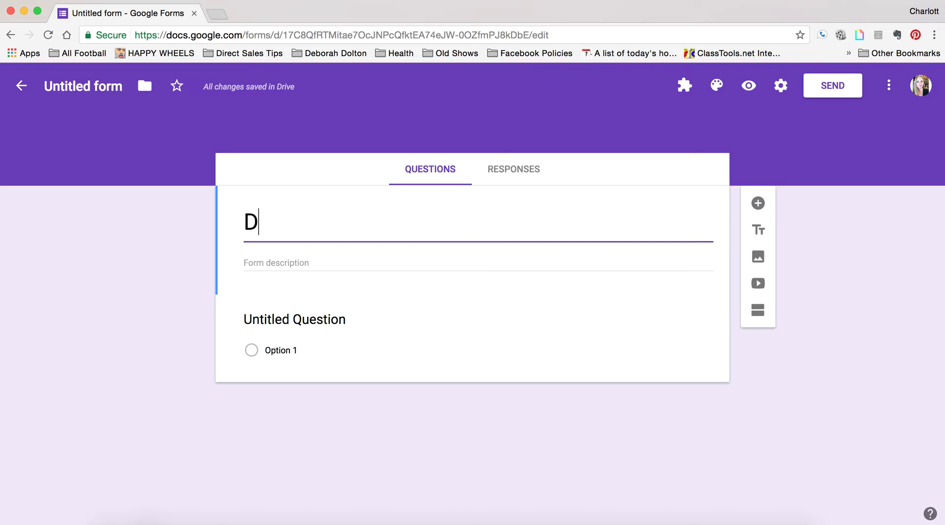
text(rawing Slip)
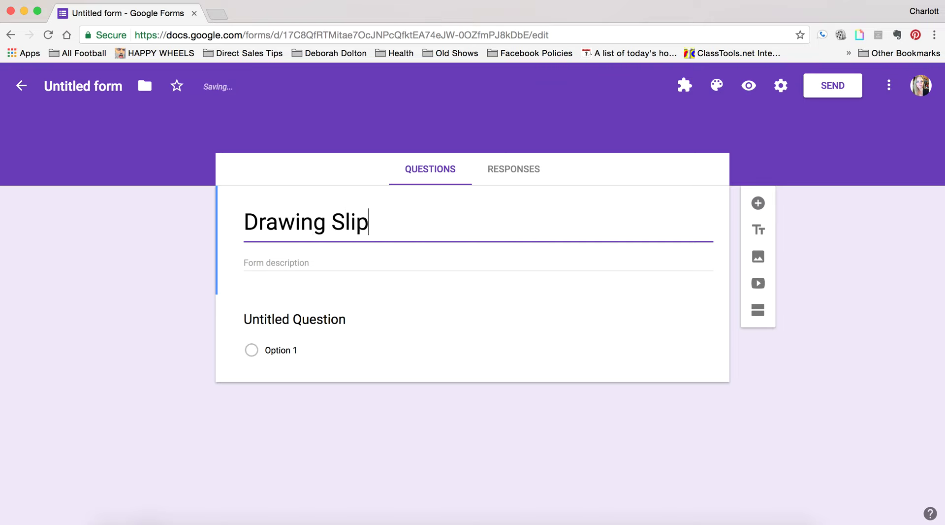
text( - Test)
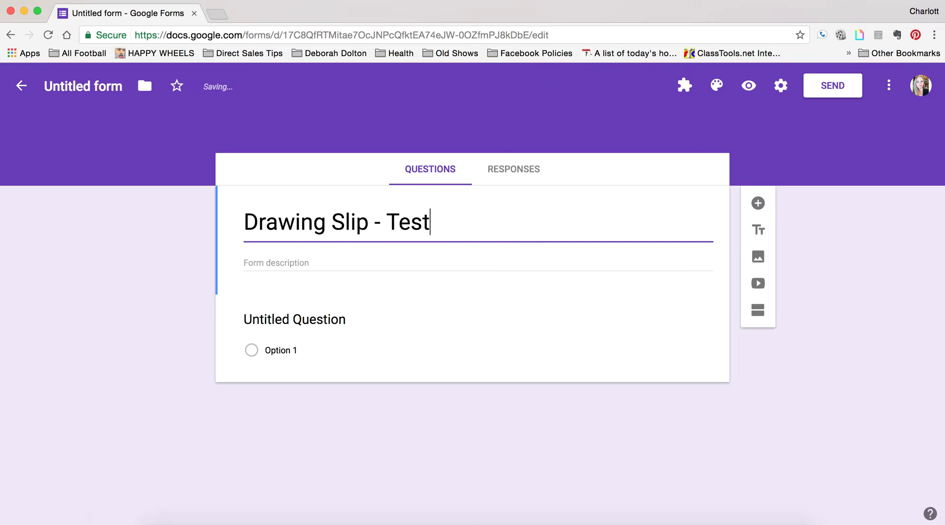
key(BackSpace)
key(BackSpace)
text(utoti)
key(BackSpace)
key(BackSpace)
text(rial)
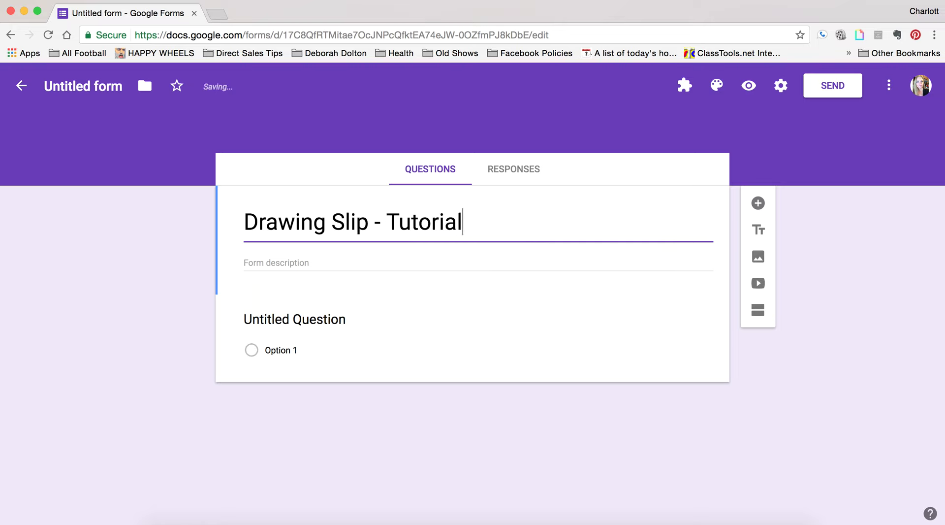
Step: Enter the form description "Fill out the info below to be entered into our drawing!"
click(348, 259)
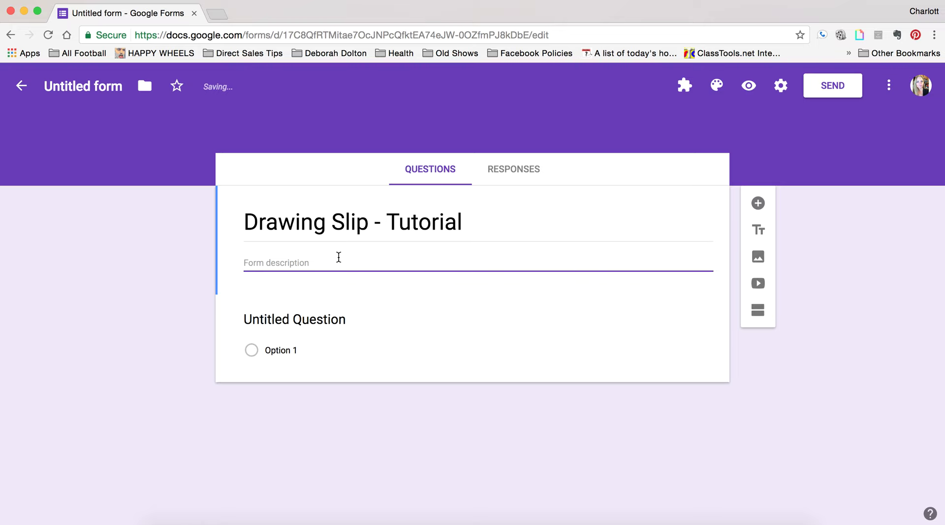
text(Fill out th)
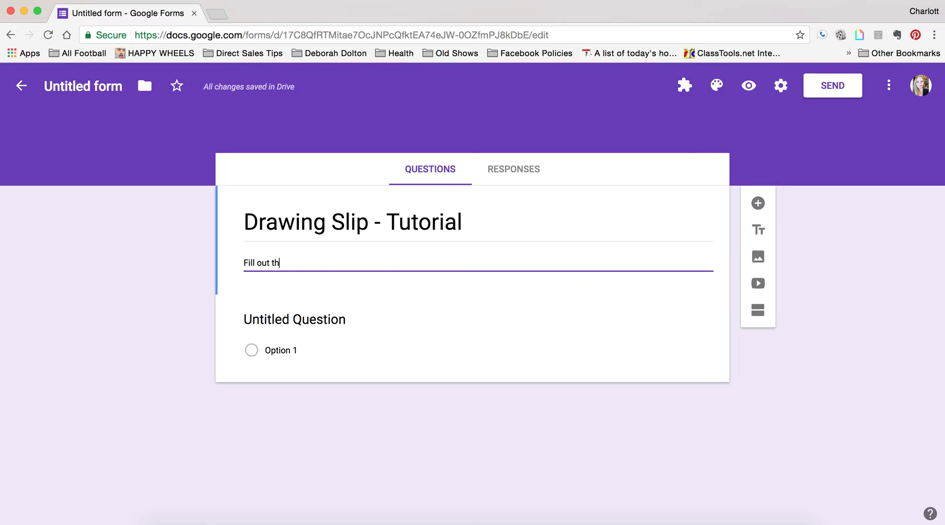
text(e info below to be entered into our drawing!)
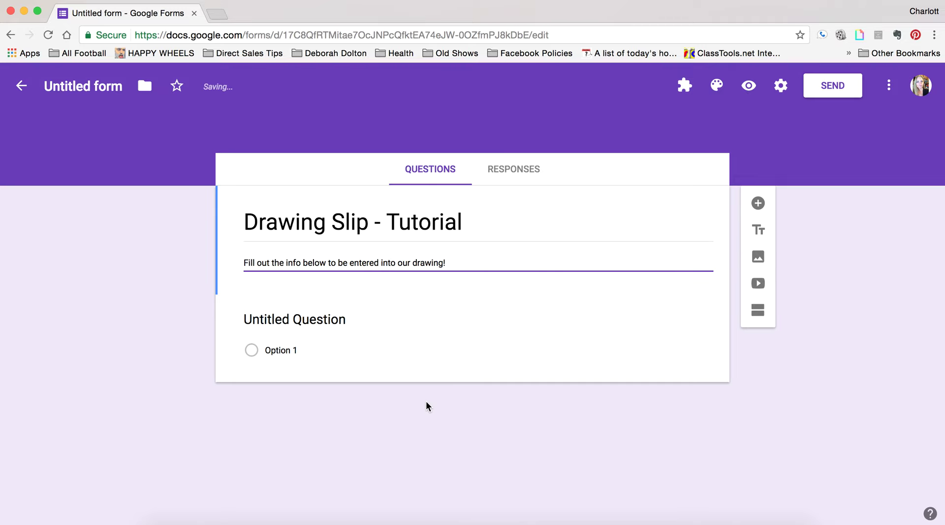
click(757, 351)
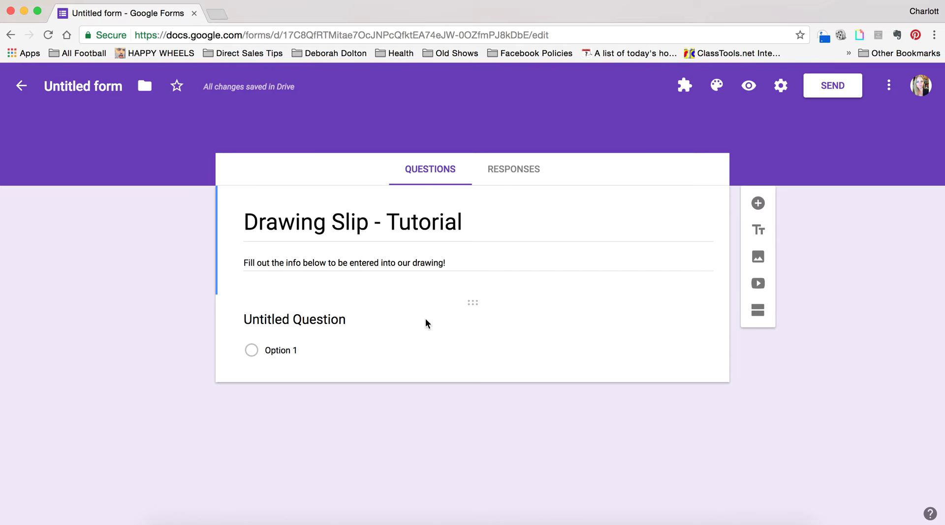
Step: Turn the untitled first question into a required short-answer question named "First and Last Name"
click(332, 319)
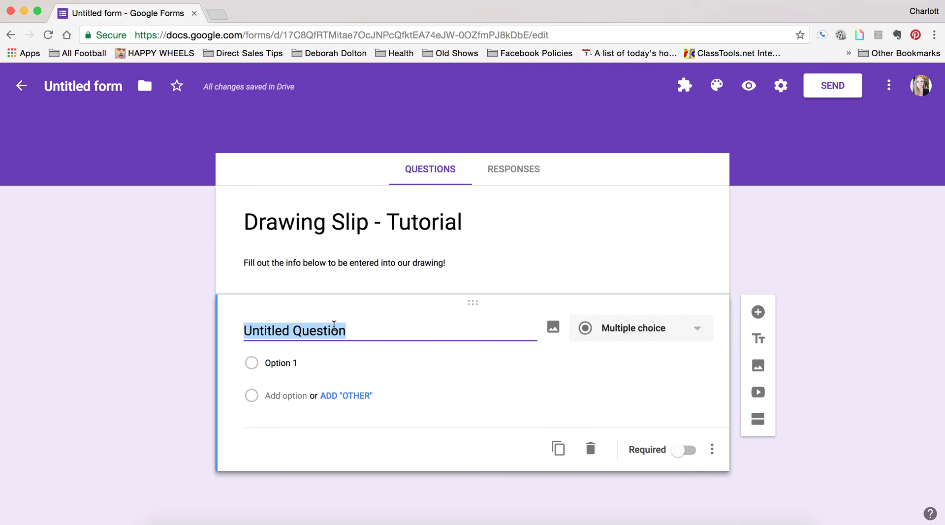
click(334, 325)
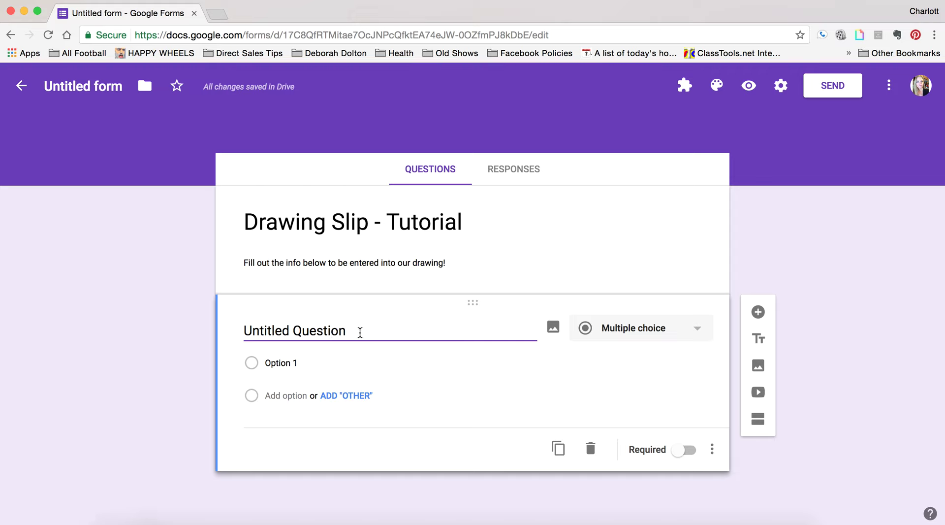
drag(358, 331, 214, 308)
text(First and)
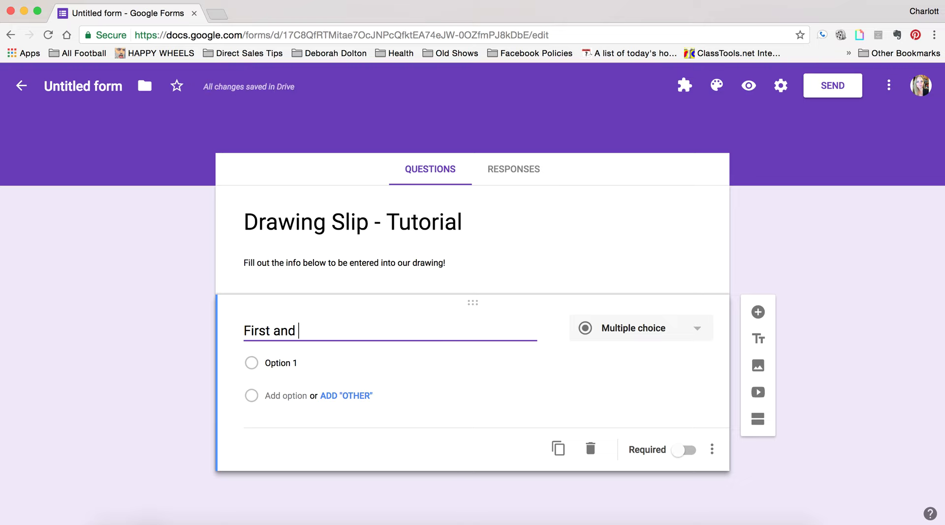
text(Last Name)
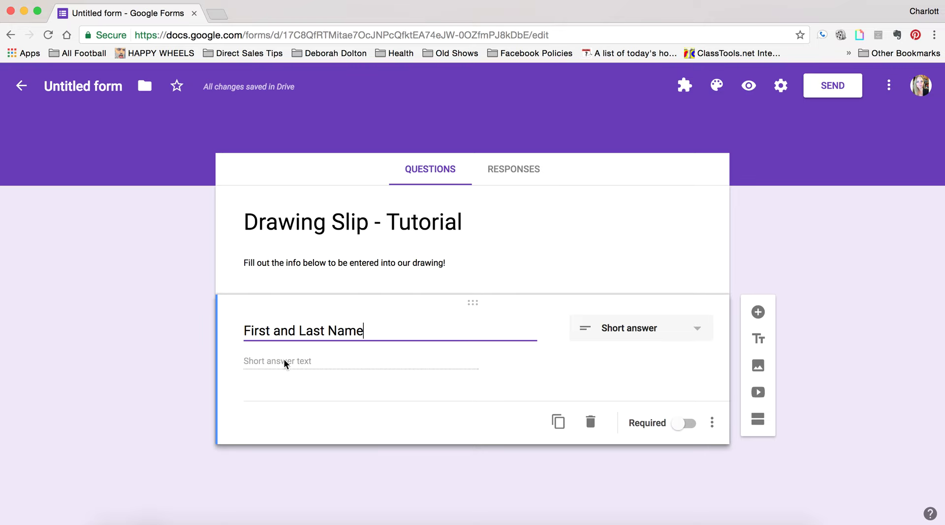
click(681, 336)
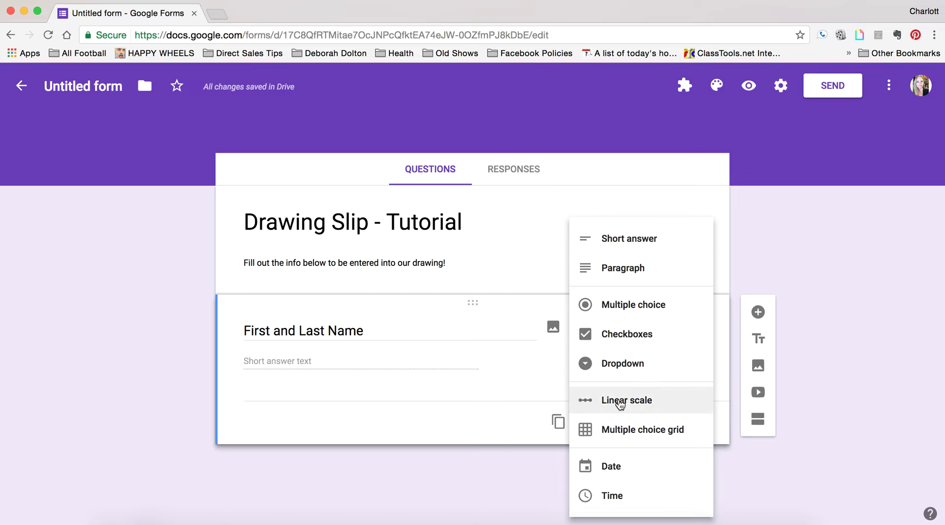
click(635, 243)
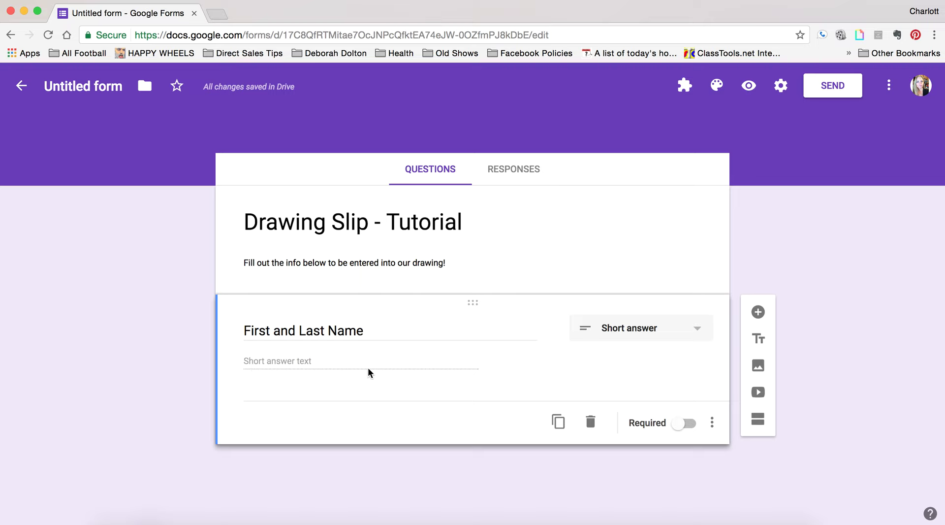
click(690, 429)
Step: Add a required short-answer question titled "Email Address" below the name question
click(759, 312)
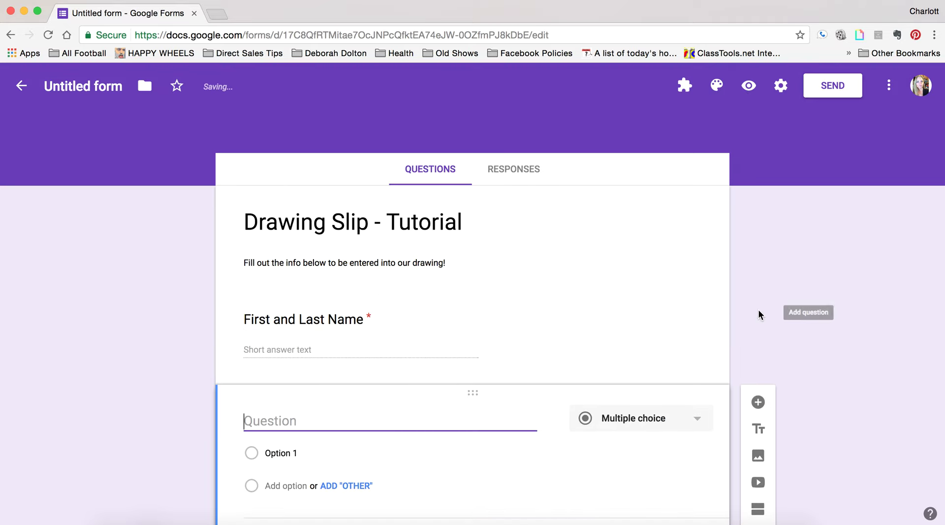
text(Email Address)
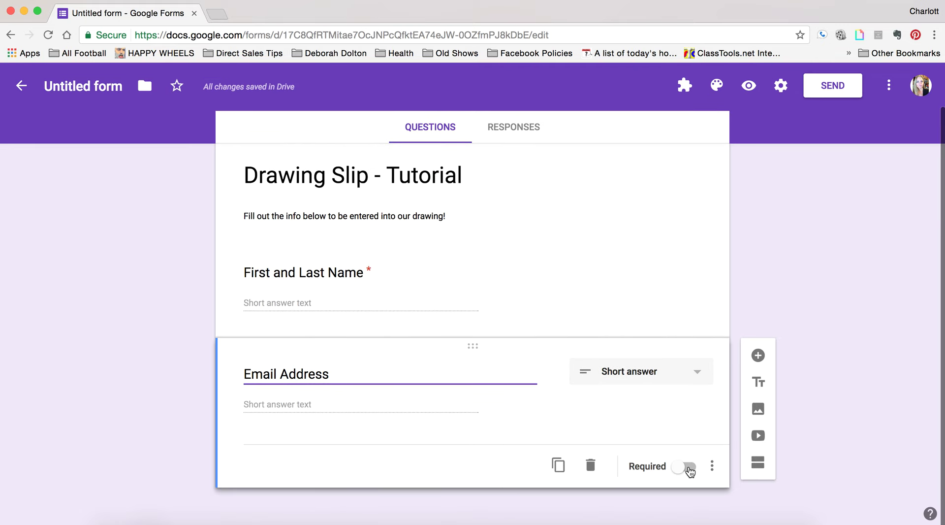
click(690, 470)
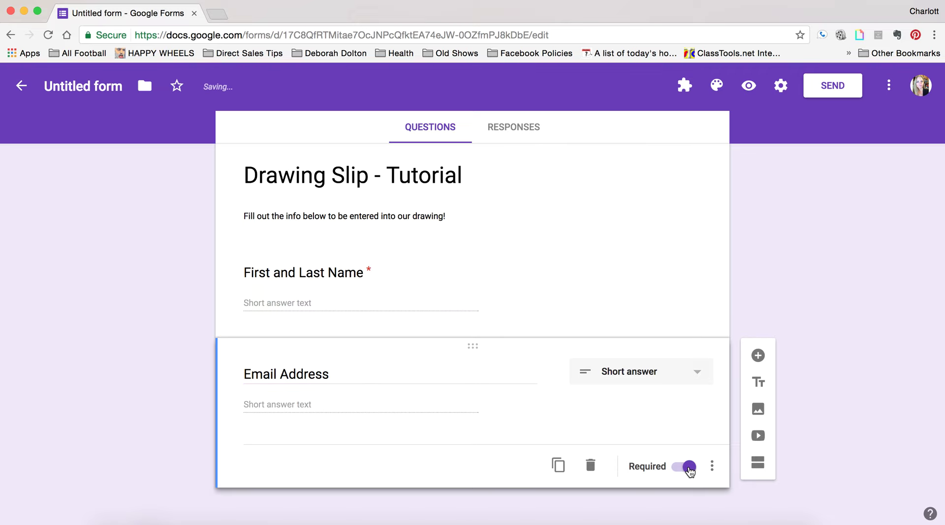
Step: Add a required short-answer question titled "Phone Number (with area code)" below the email question
click(758, 355)
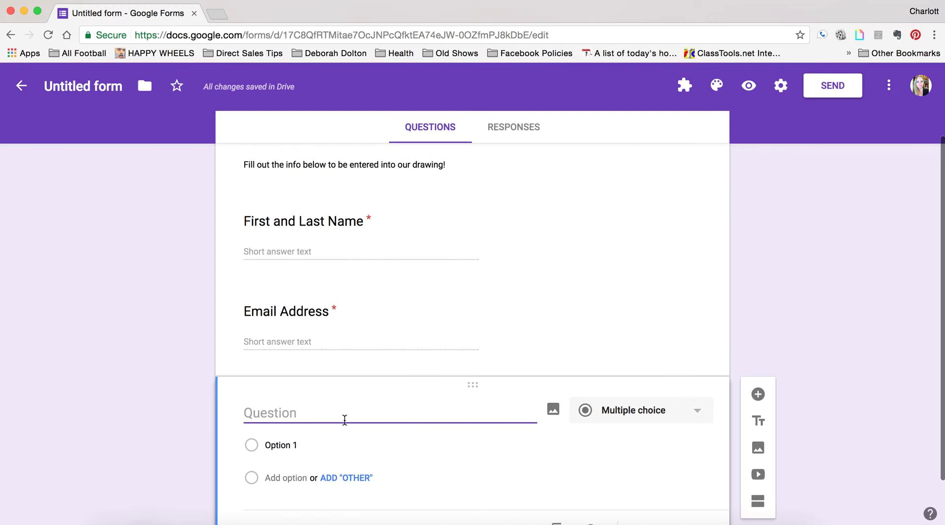
scroll(344, 421, down, 3)
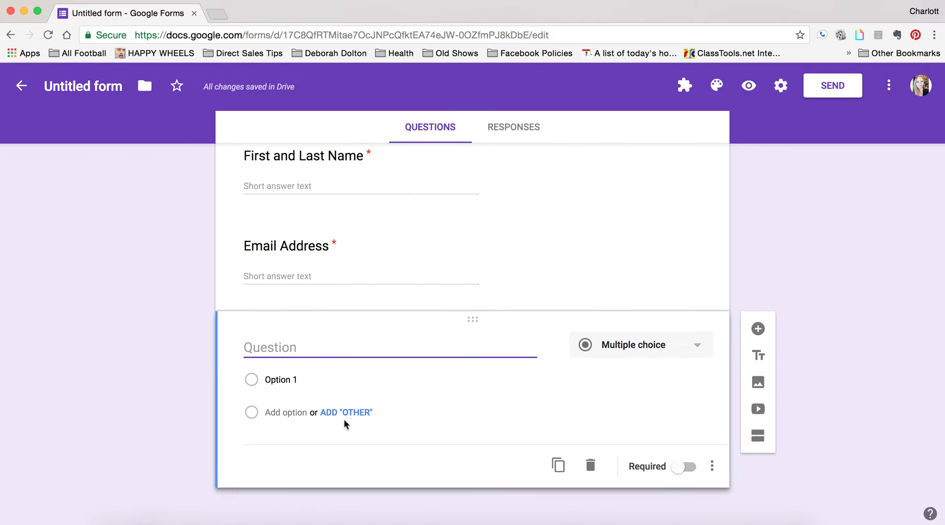
text(Phone Nuym)
key(BackSpace)
text(mber)
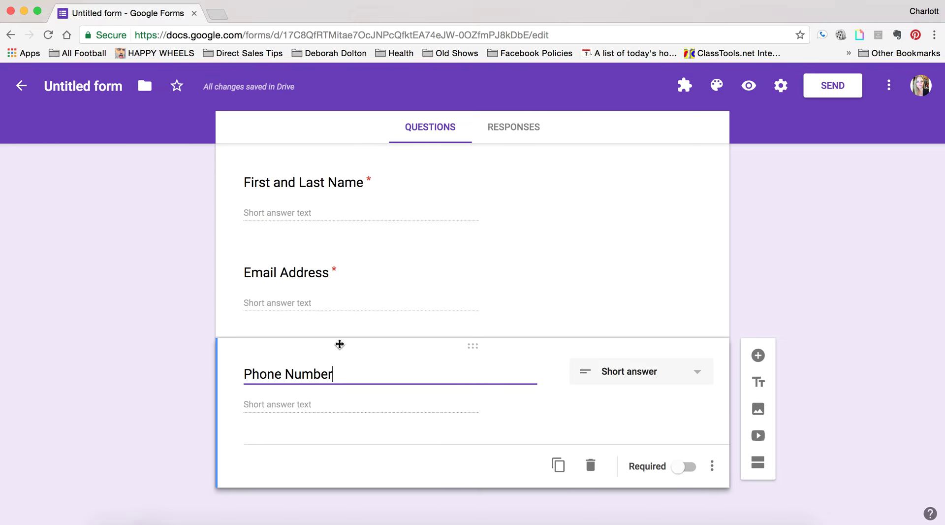
text( (with ar)
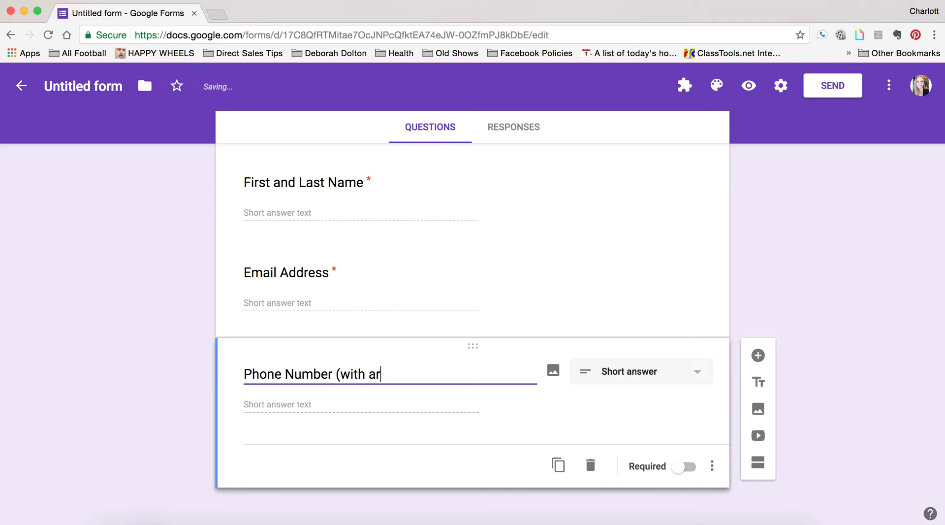
text(ea code))
click(686, 466)
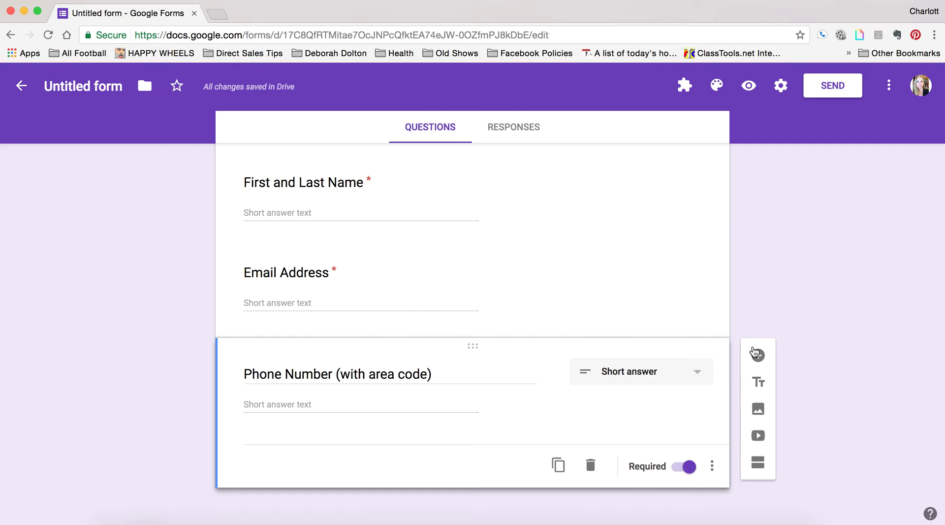
Step: Add a question titled "How do you prefer to be reached?" and set its type to Checkboxes
click(758, 355)
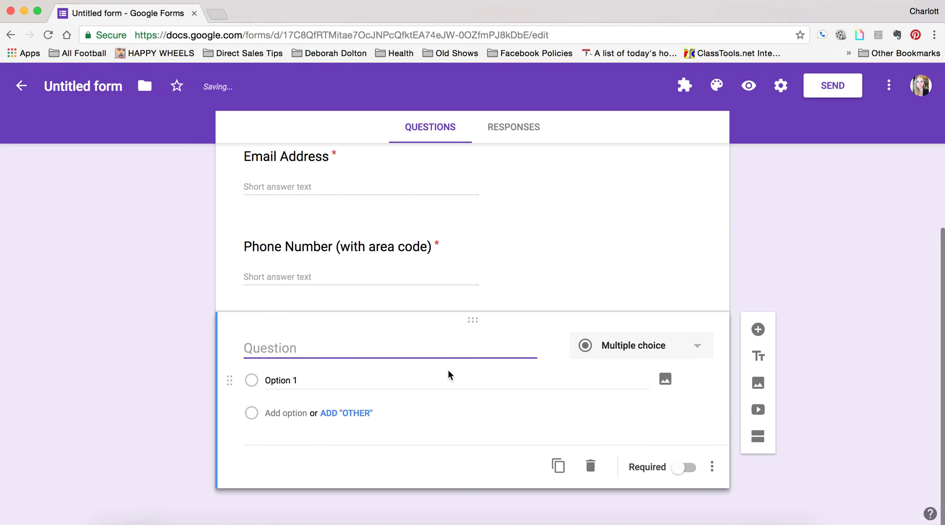
text(How do you )
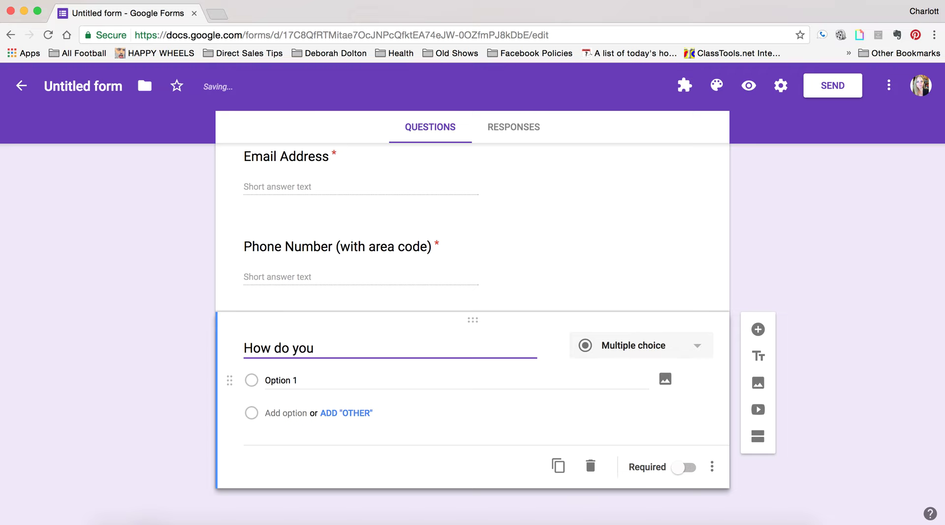
text(prefer to be reached?)
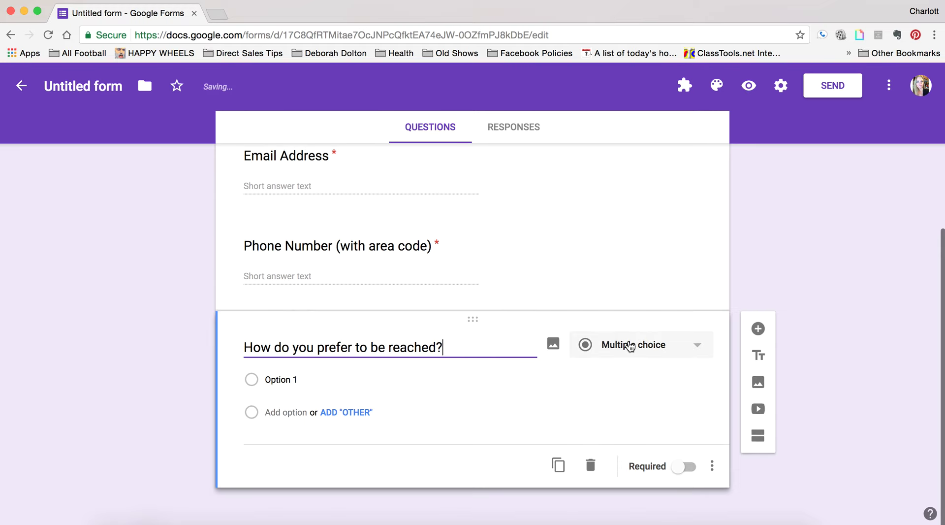
click(630, 346)
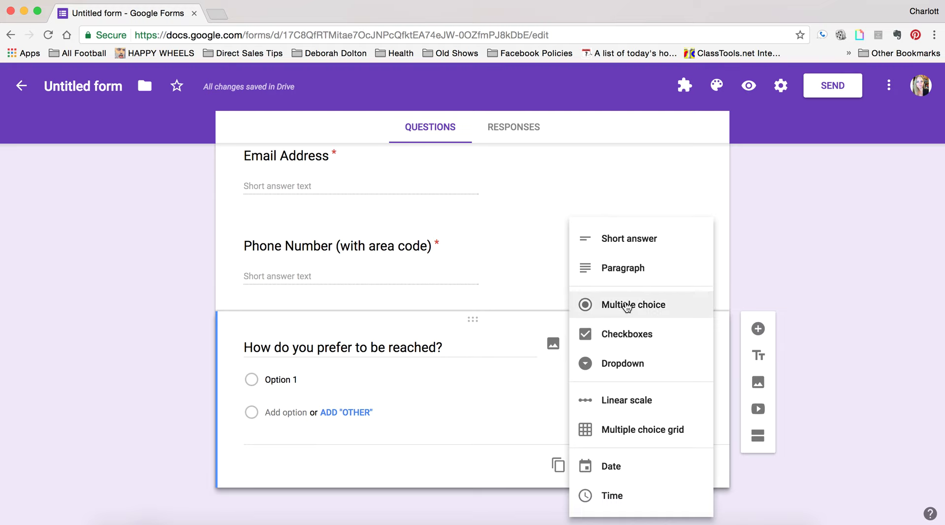
click(627, 333)
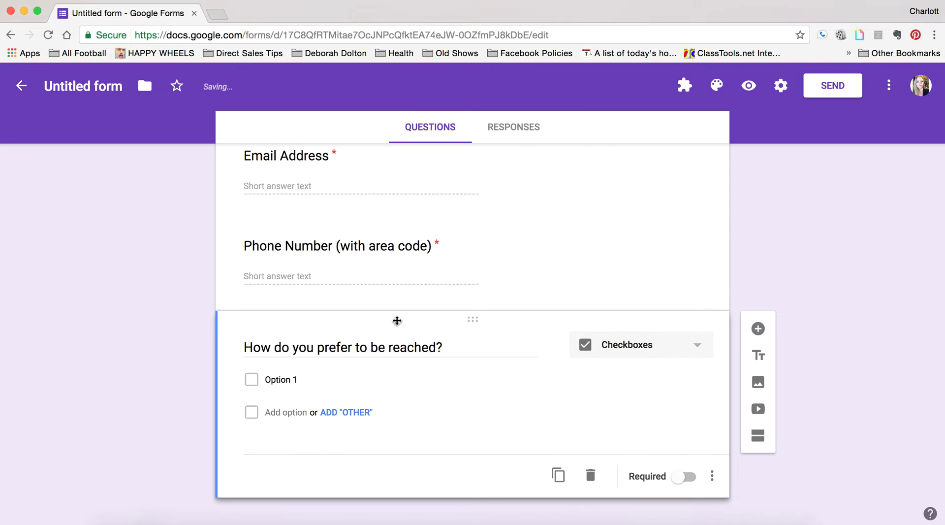
Step: Fill in the contact preference question's checkbox options as Text, Phone call, Email and Facebook
click(295, 380)
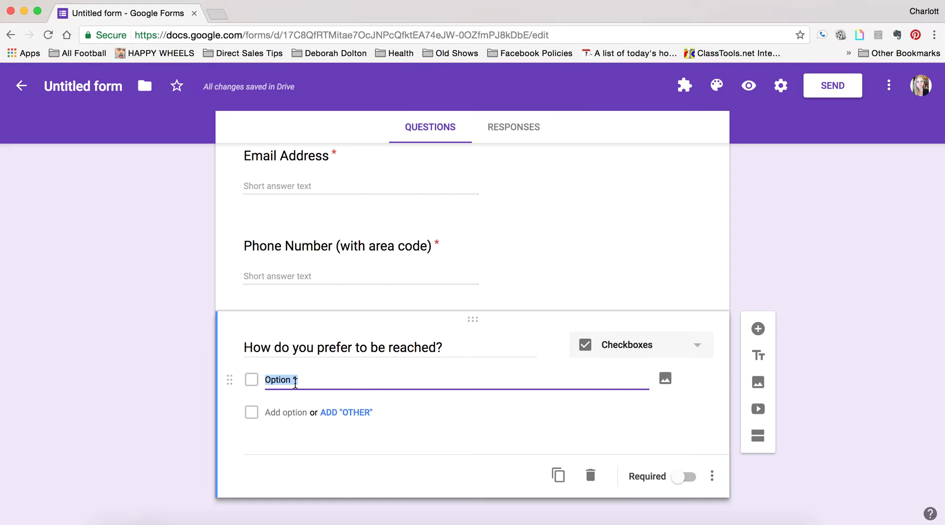
text(Text)
key(Return)
text(Phone call)
key(Return)
text(Email)
key(Return)
text(Facebo)
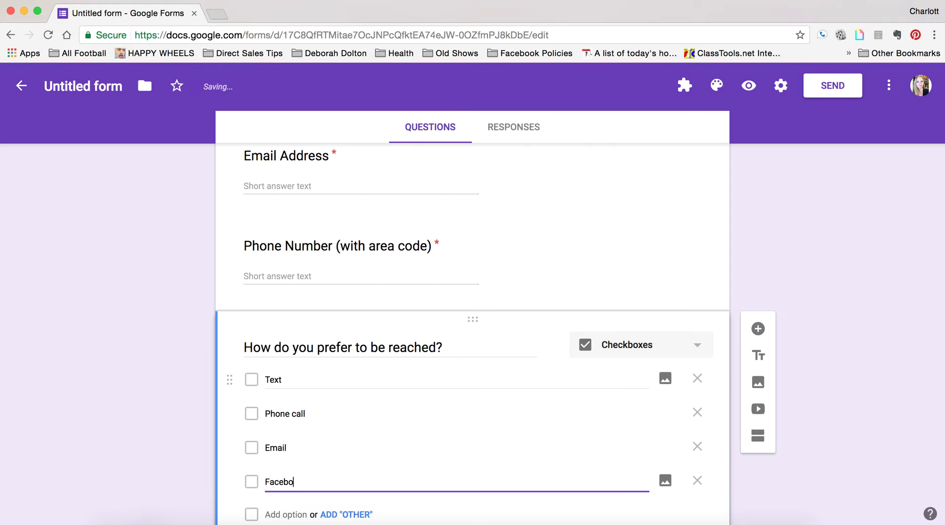
text(ok)
key(BackSpace)
text(ok)
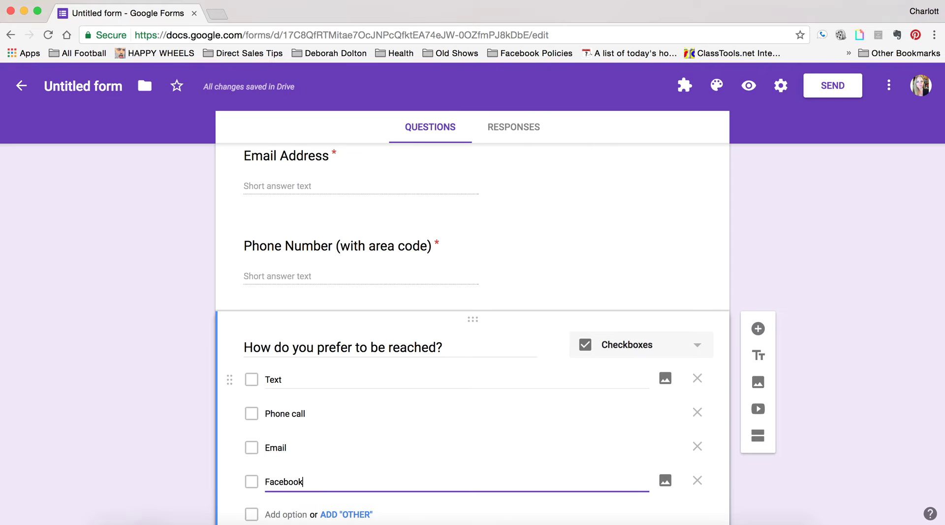
Step: Add an "Other" option to the contact preference question and make the question required
scroll(328, 391, down, 3)
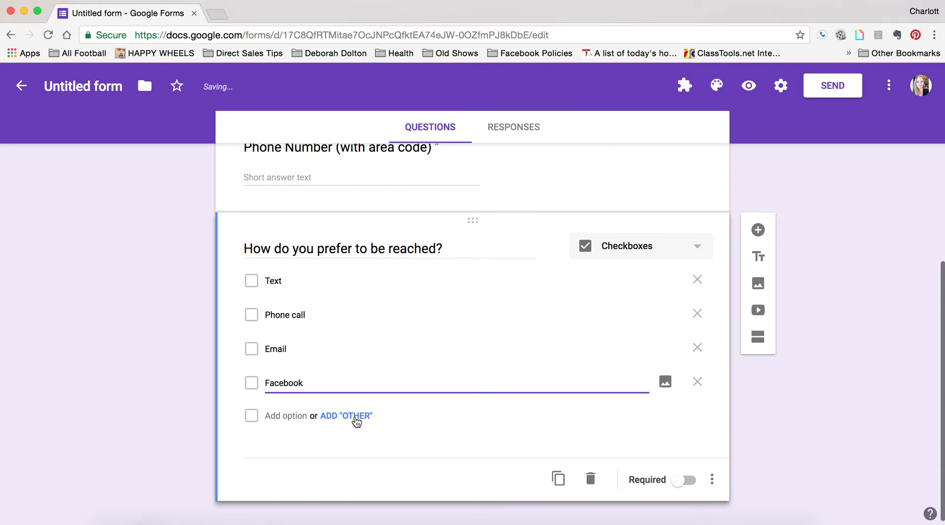
click(355, 416)
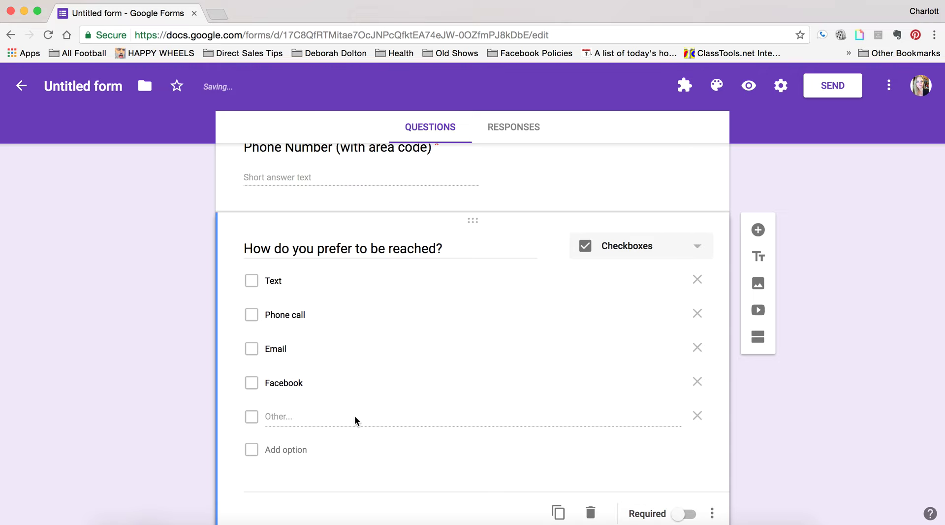
scroll(450, 382, down, 2)
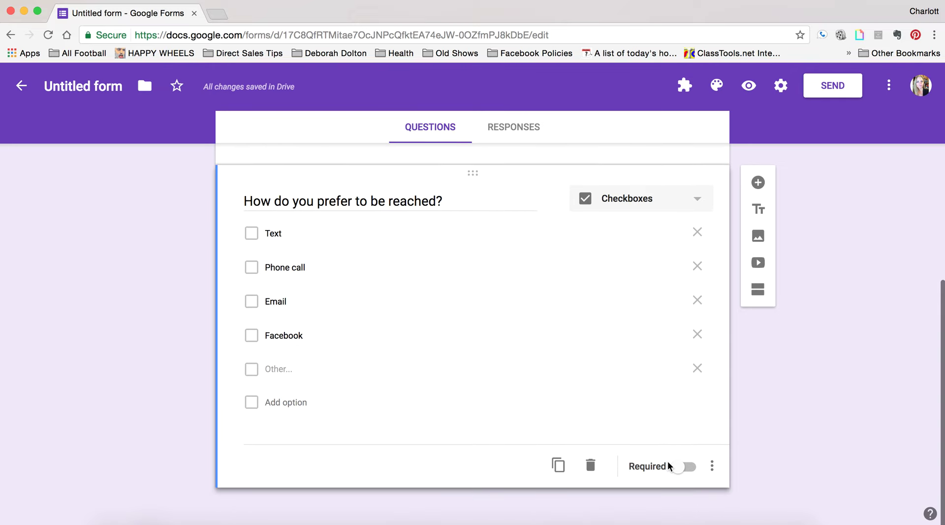
click(689, 468)
Step: Add a required short-answer question titled "Who's show did you attend?" below the contact preference question
click(759, 182)
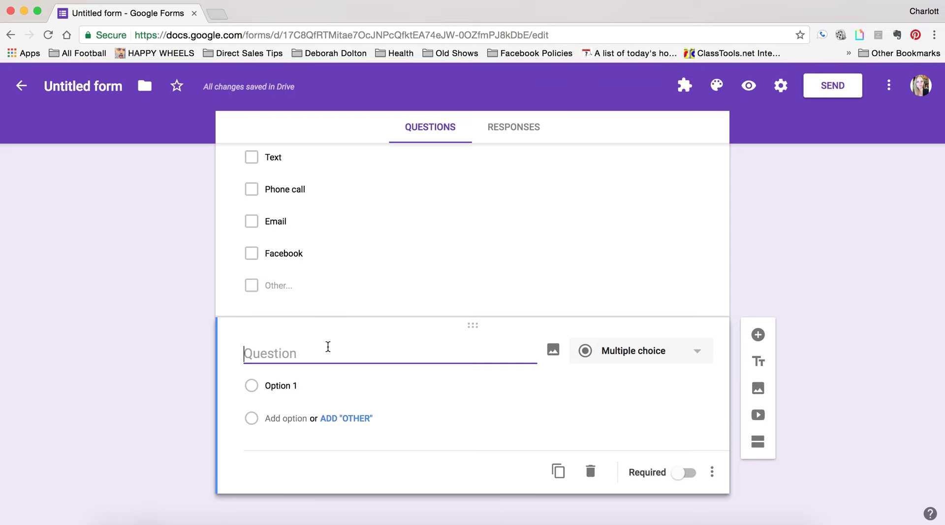
text(Who's)
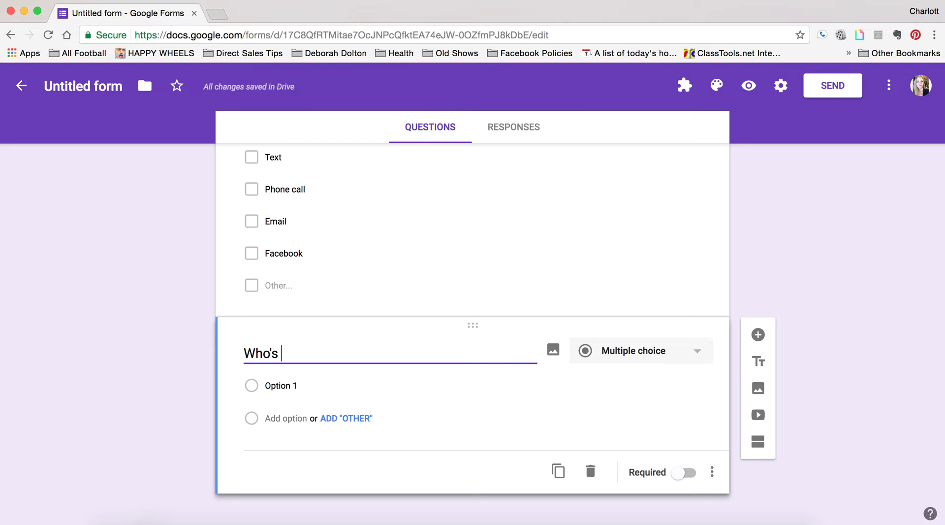
text(how did you attend?)
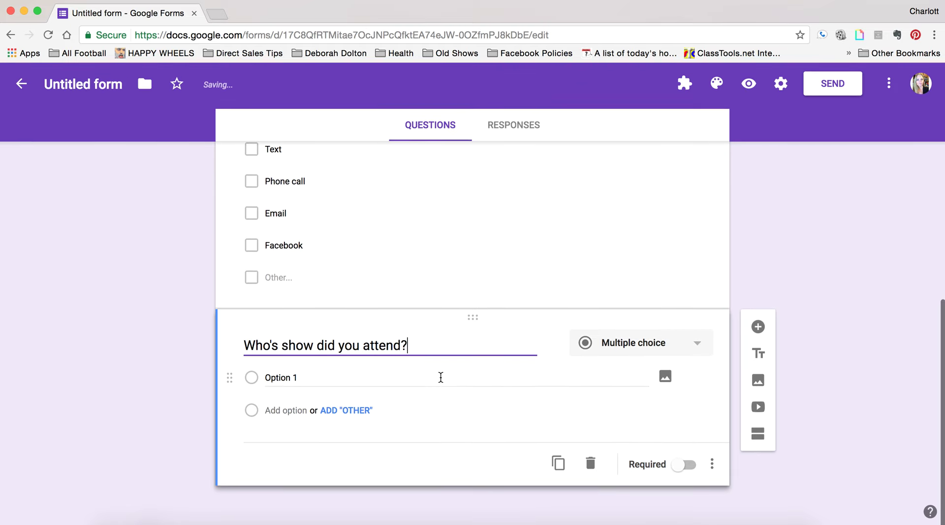
click(665, 343)
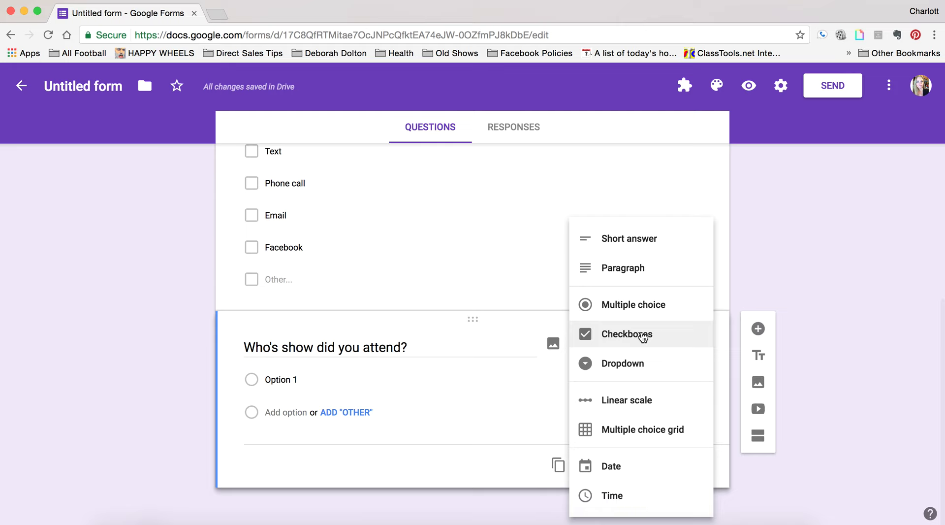
click(616, 245)
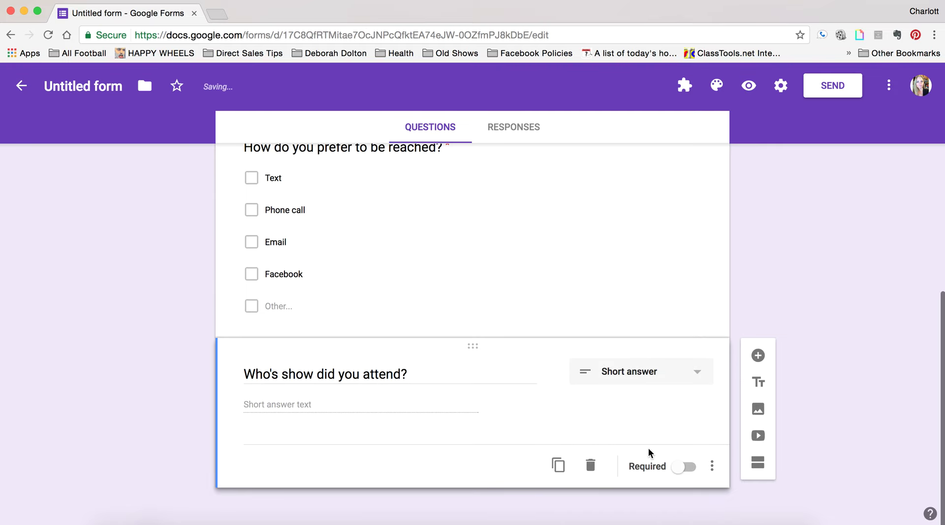
click(684, 468)
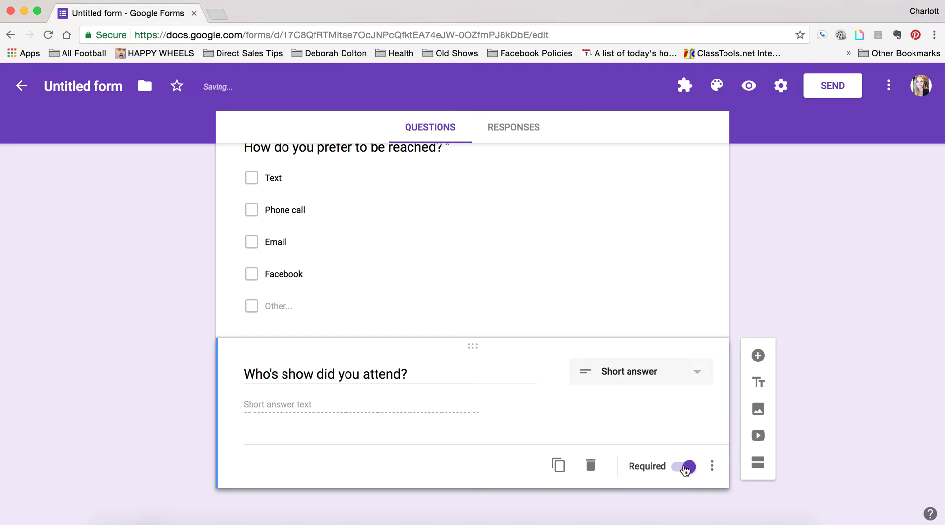
Step: Add a required multiple-choice question "Are you interested in hosting a party?" with all the suggested answers Yes, No and Maybe
click(757, 355)
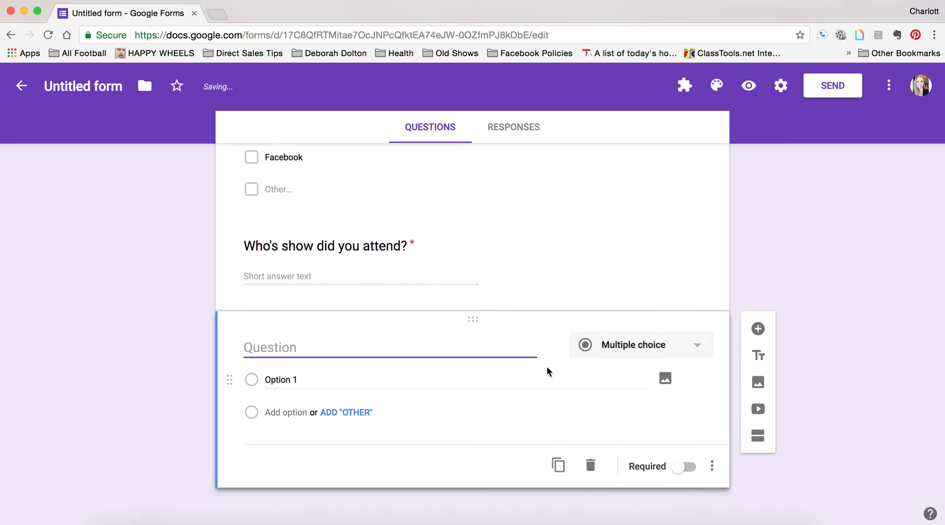
text(Are you inter)
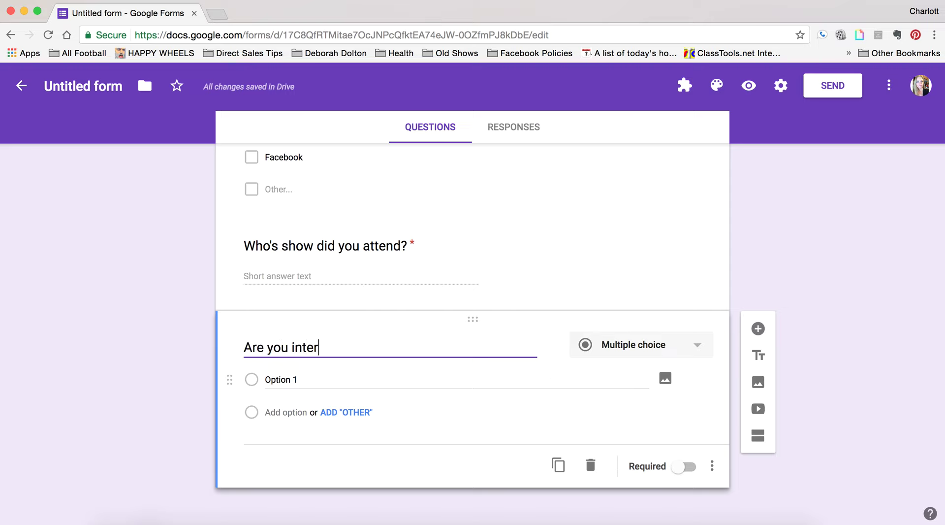
text(ested in hosting a party?)
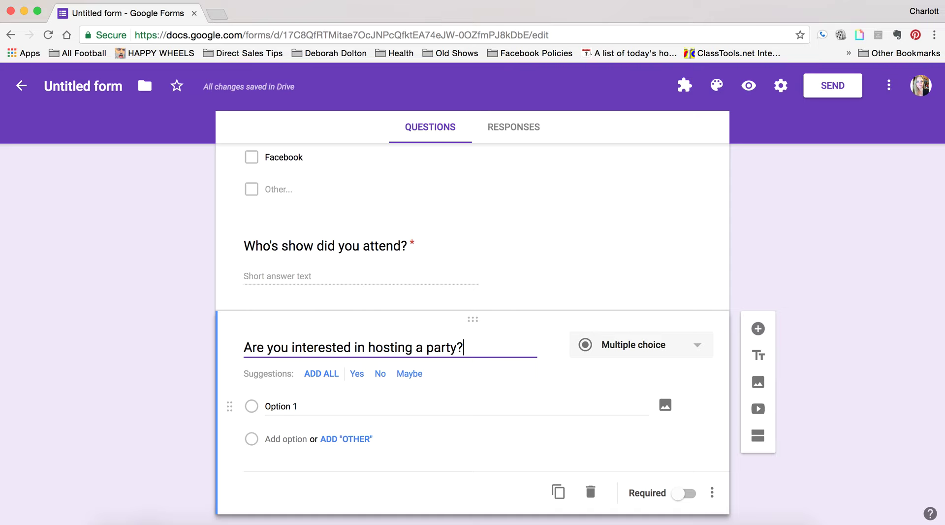
scroll(435, 401, down, 2)
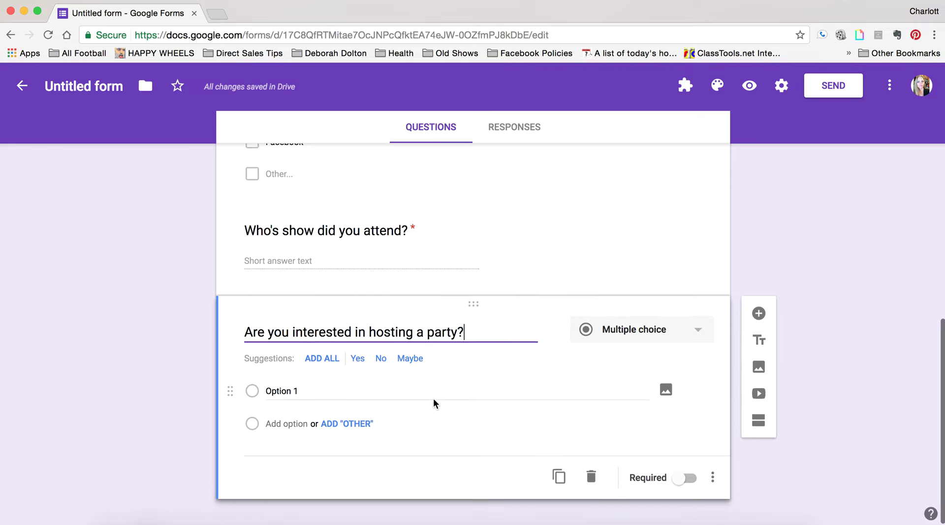
click(320, 352)
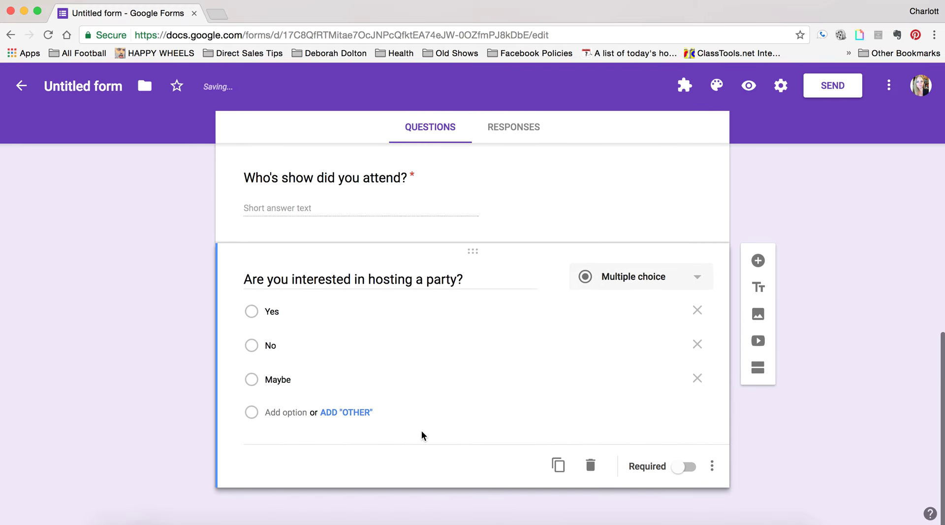
scroll(399, 285, up, 1)
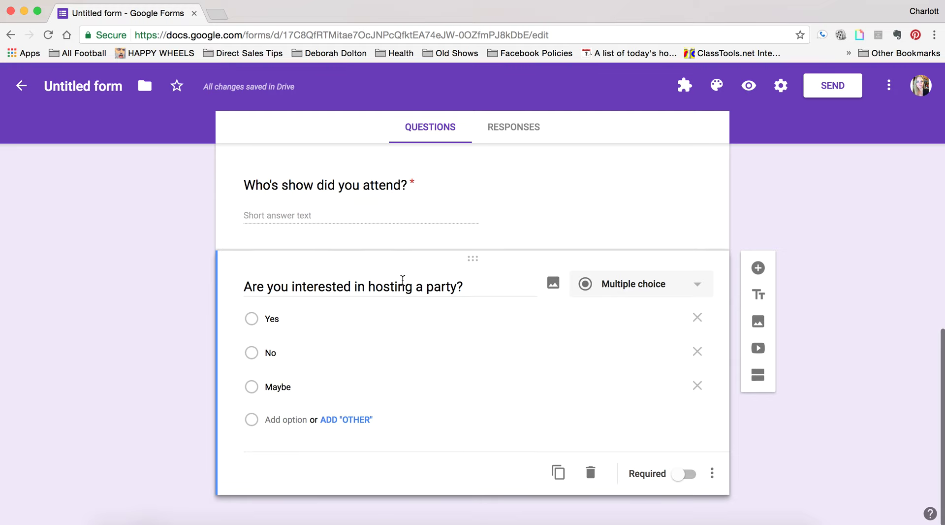
click(687, 474)
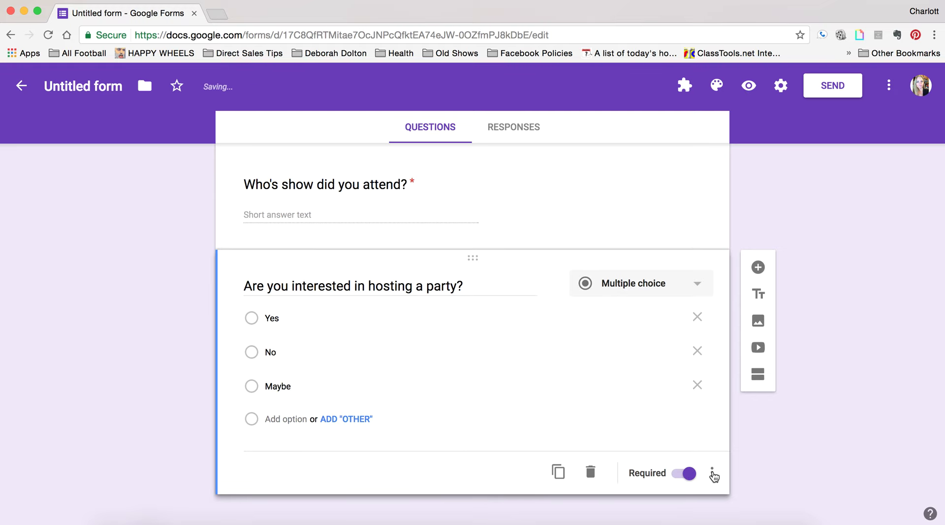
Step: Give the party-hosting question the description "Facebook, Catalog, Fundraiser, Bridal Shower, Housewarming, etc..."
click(712, 474)
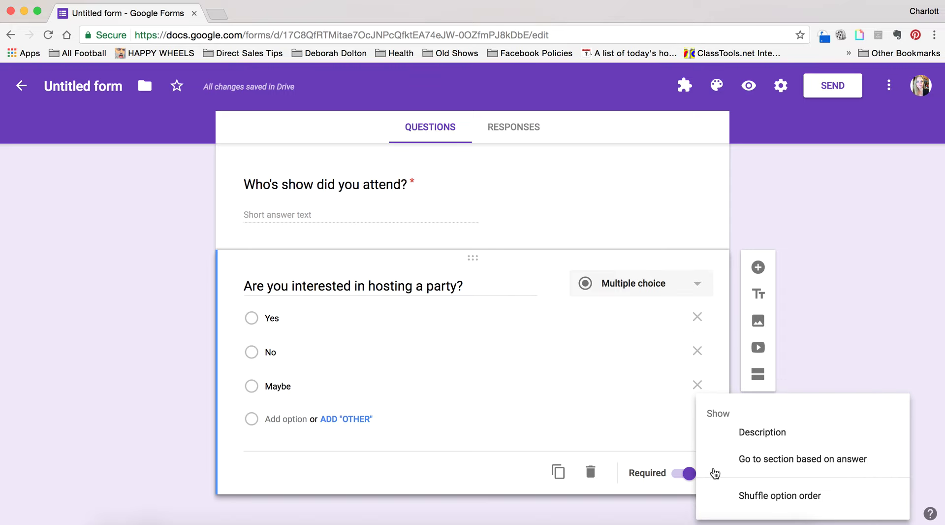
click(752, 435)
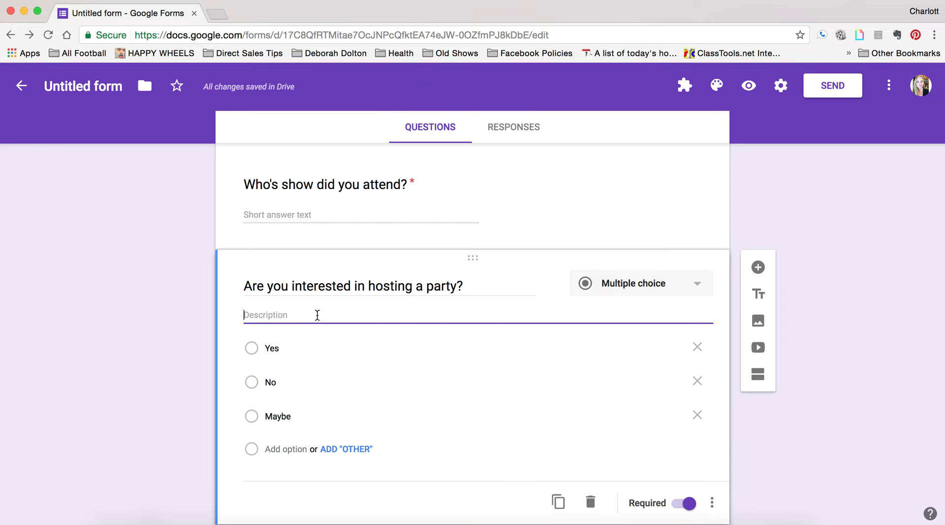
text(Facebook)
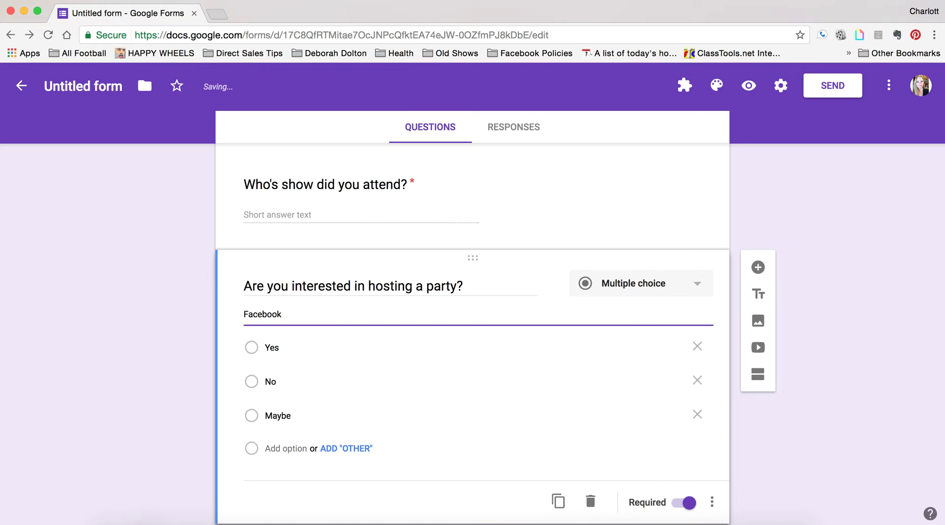
text(, Catalog, Fundraiser, Bridal Shower, H)
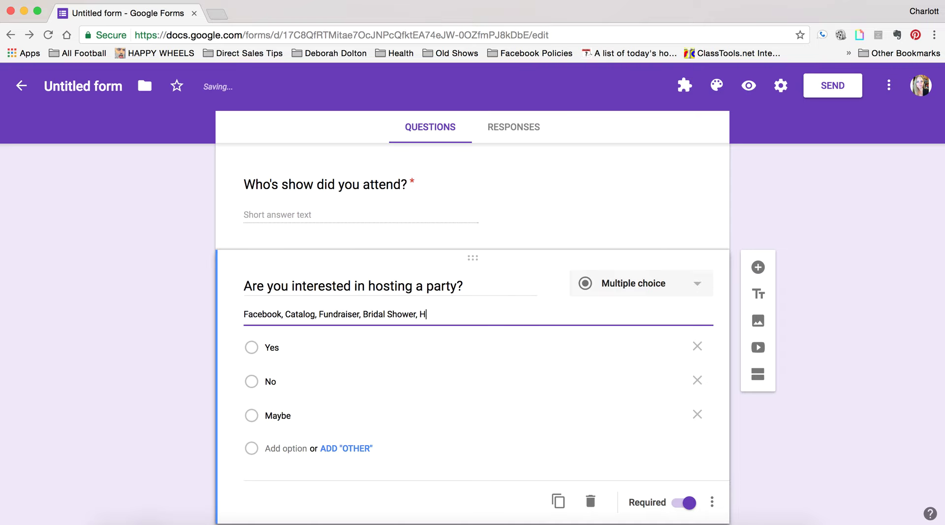
text(ousewarming, etc...)
scroll(393, 440, down, 2)
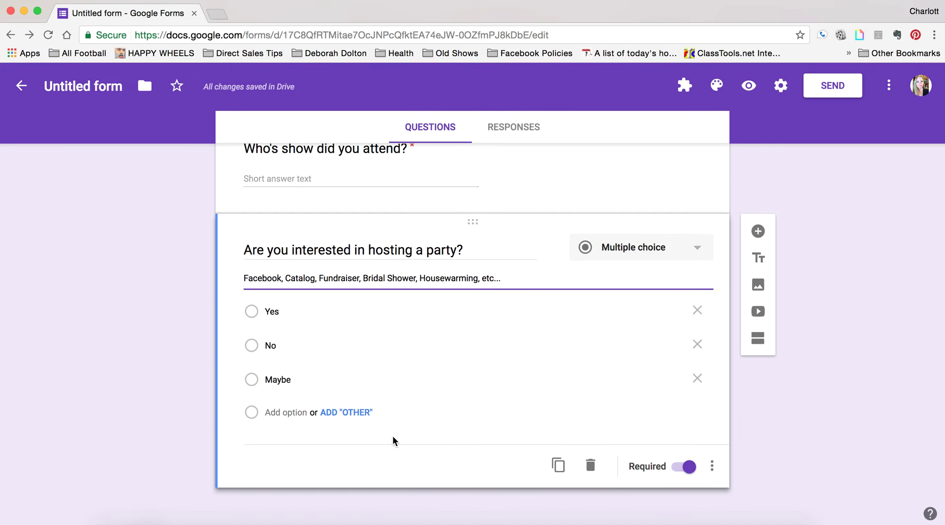
click(803, 402)
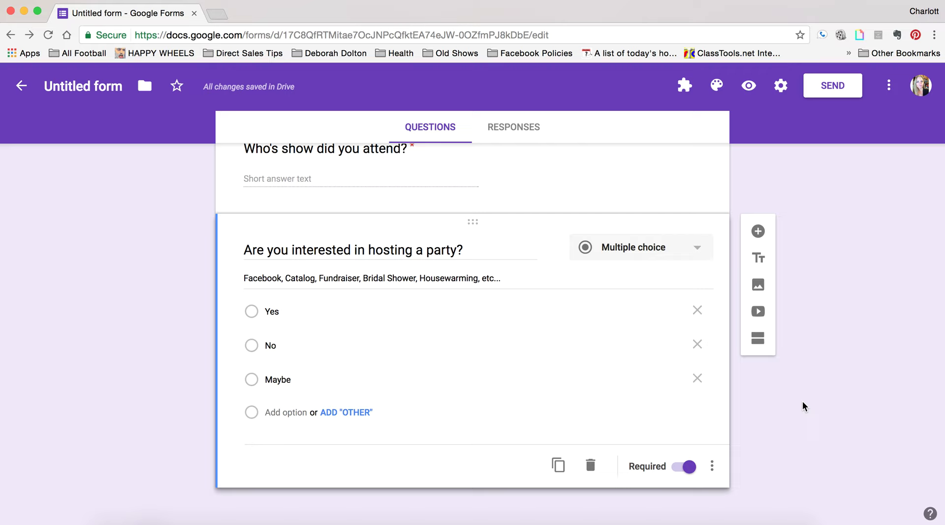
Step: Add a new section after the party-hosting question and title it "Let's Schedule your party!"
click(763, 346)
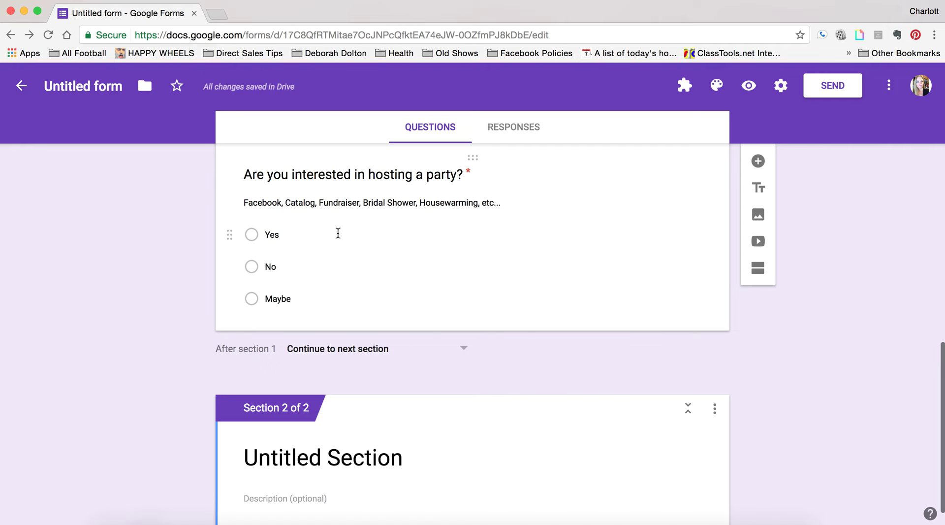
scroll(337, 233, up, 3)
scroll(338, 232, down, 5)
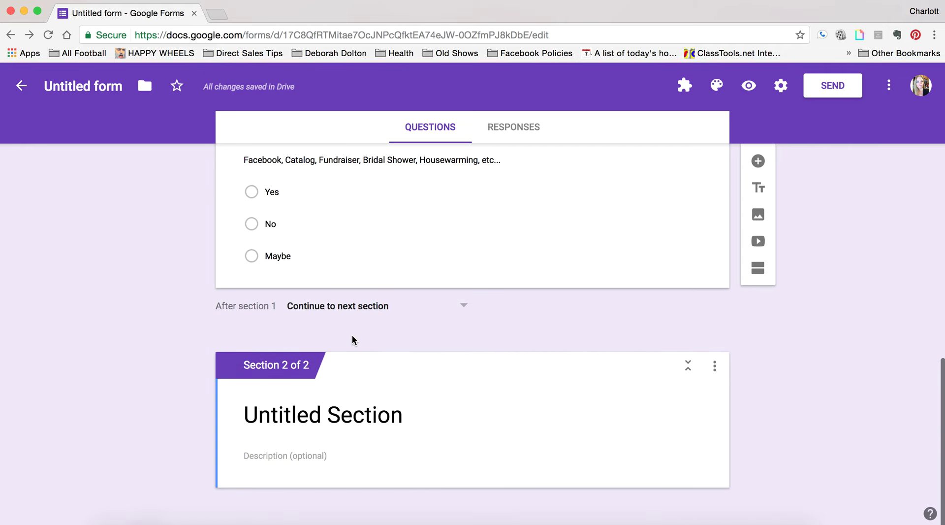
click(363, 410)
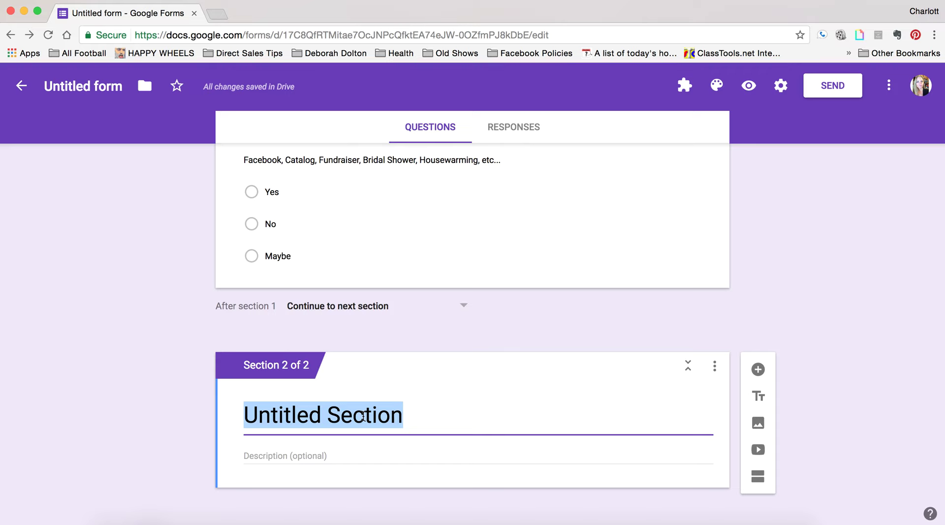
text(Let's Sc)
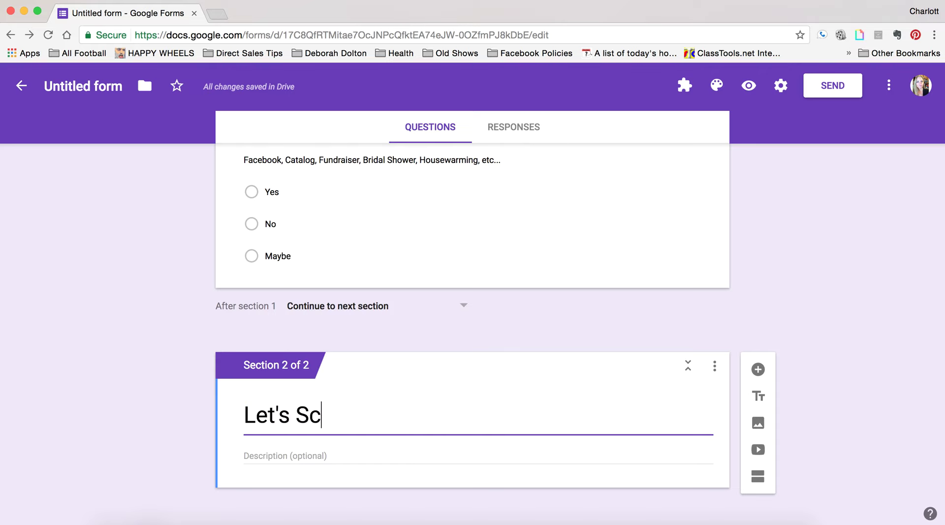
text(hedule your party!)
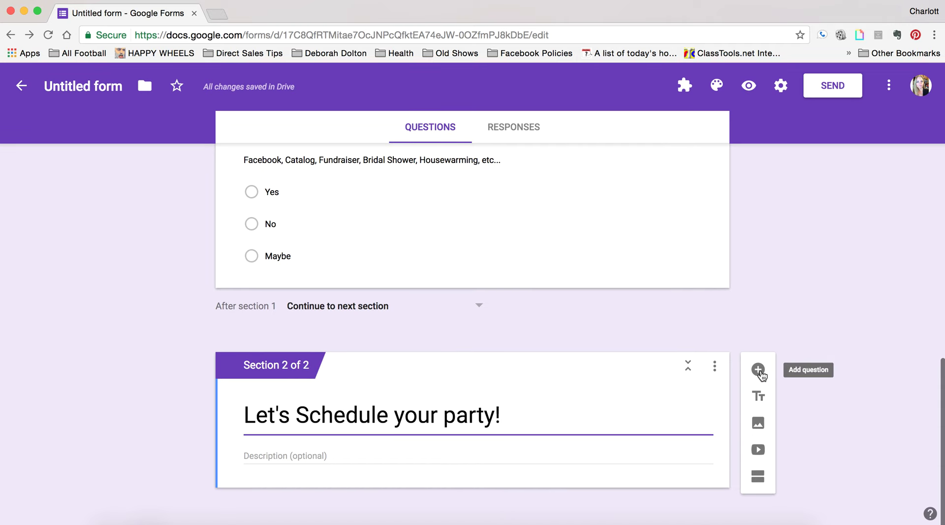
Step: Add a required question titled "Which date would you prefer?" to the "Let's Schedule your party!" section
click(758, 370)
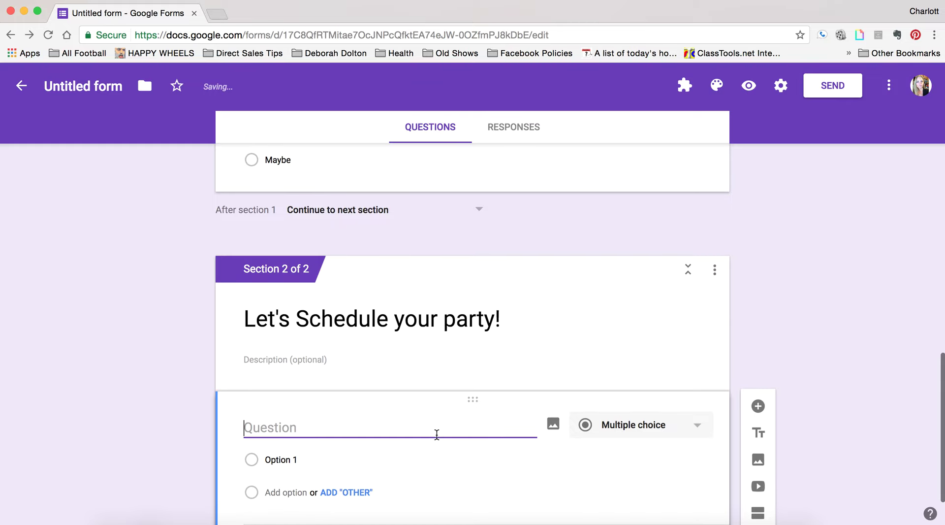
text(Wh)
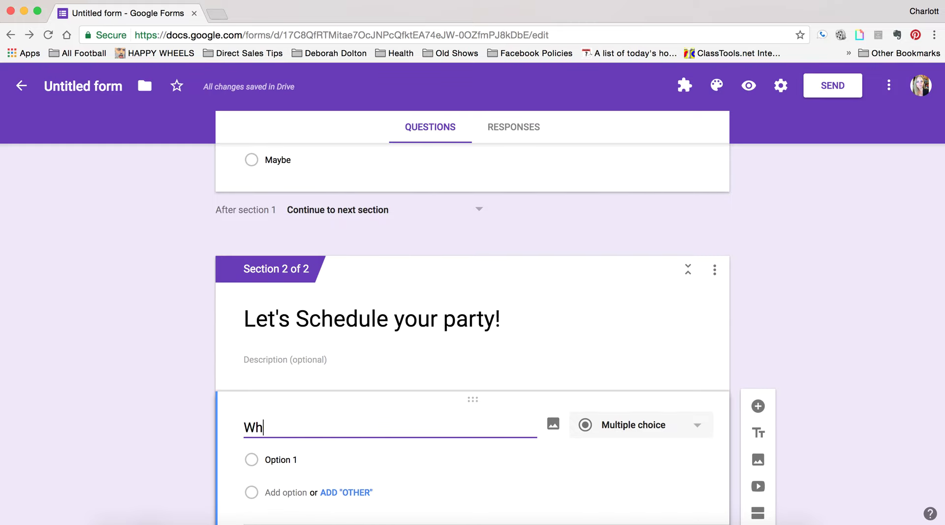
text(ich month w)
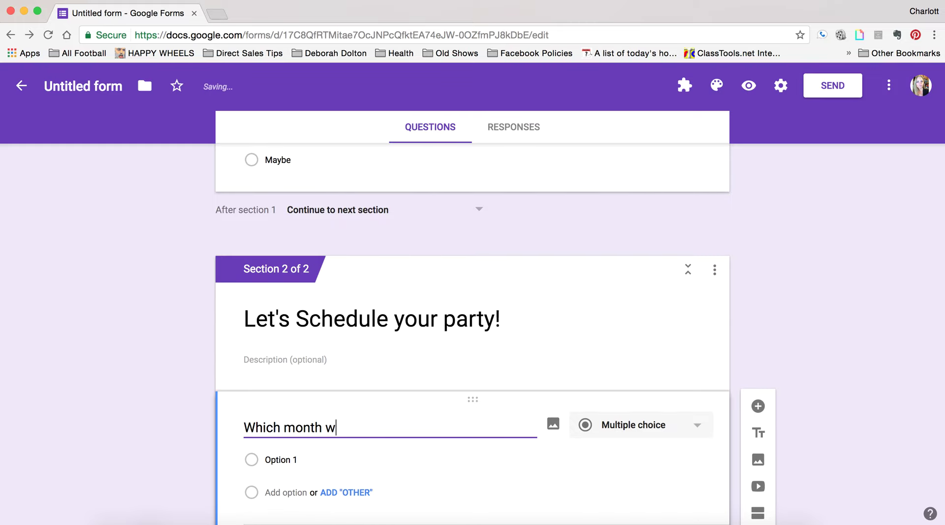
key(BackSpace)
key(BackSpace)
key(BackSpace)
key(BackSpace)
key(BackSpace)
key(BackSpace)
key(BackSpace)
text(dated)
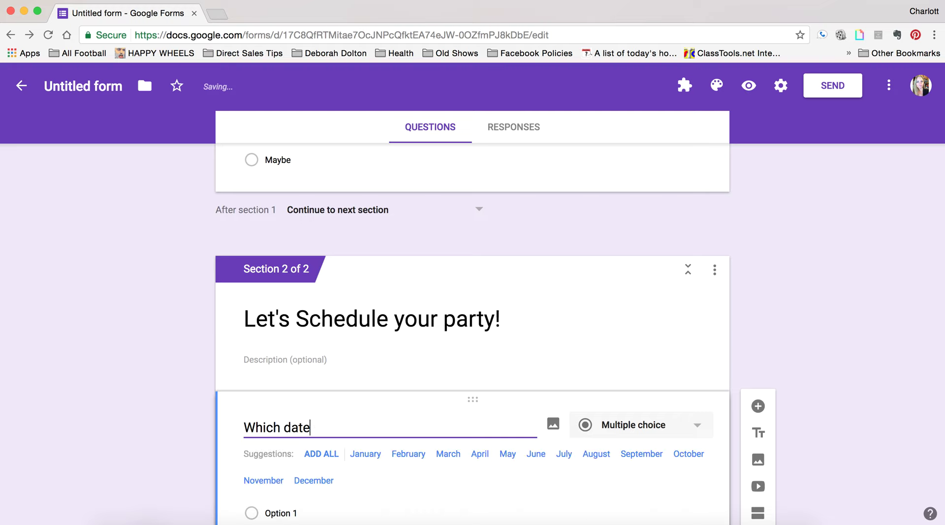
key(BackSpace)
key(BackSpace)
text(would you rpe)
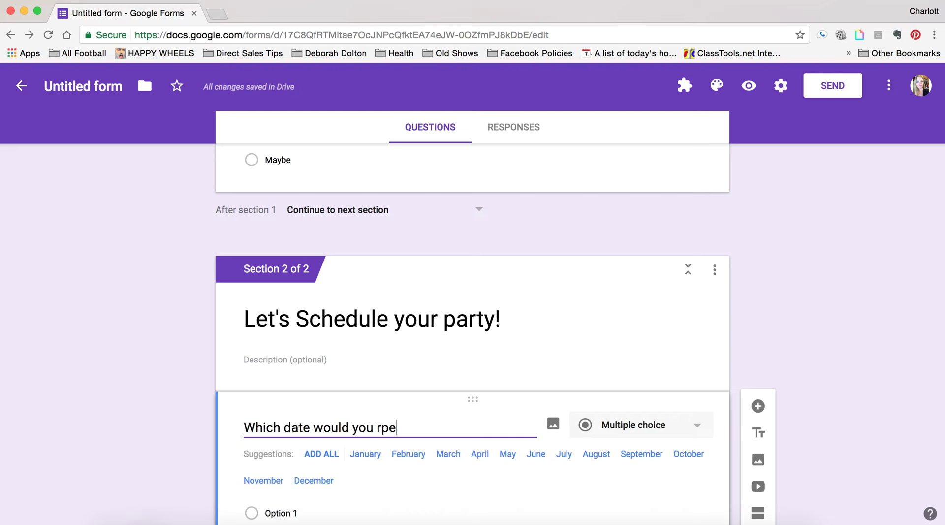
key(BackSpace)
key(BackSpace)
key(BackSpace)
text(pref)
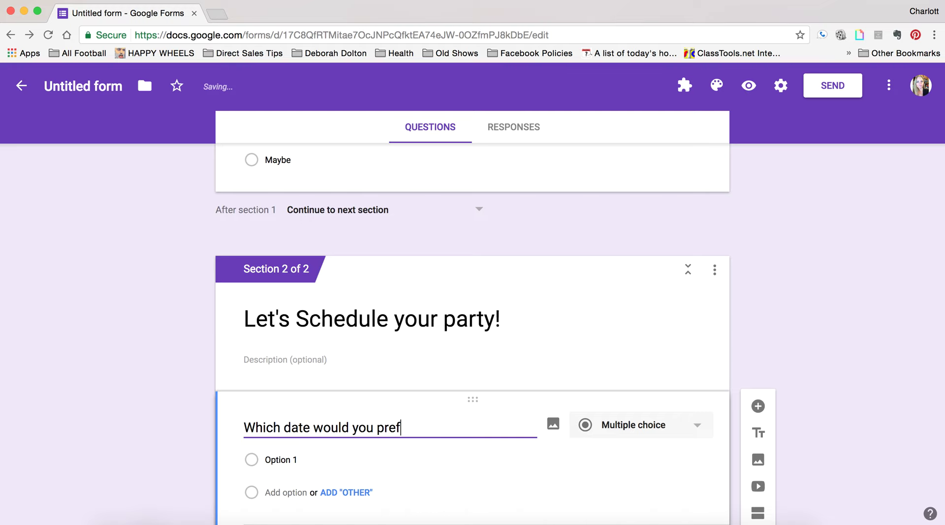
text(er?)
scroll(424, 415, down, 3)
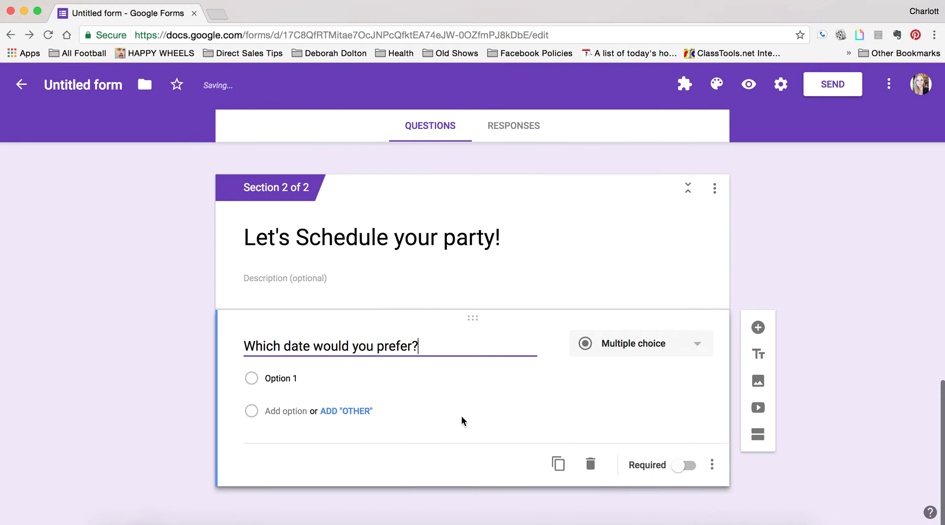
click(688, 467)
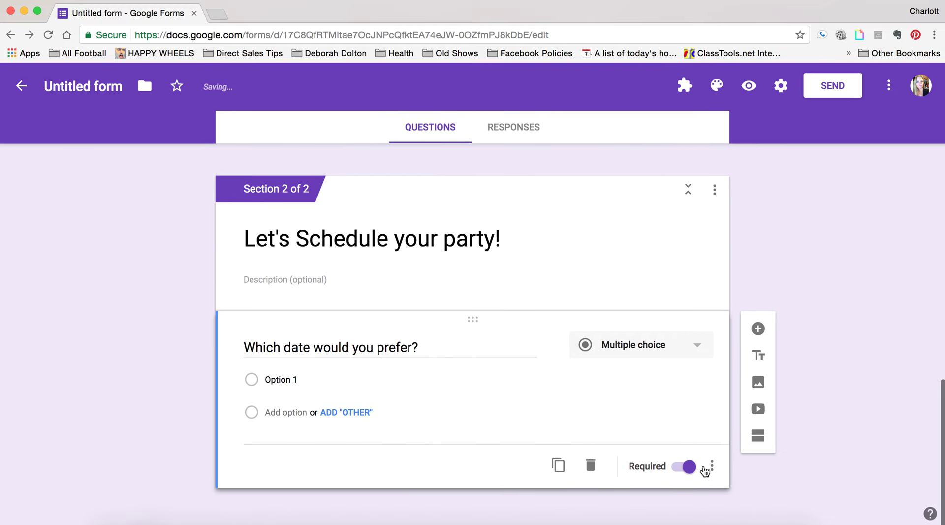
Step: Give the preferred-date question the description "***I find starting shows on a Monday work best."
click(711, 466)
click(735, 433)
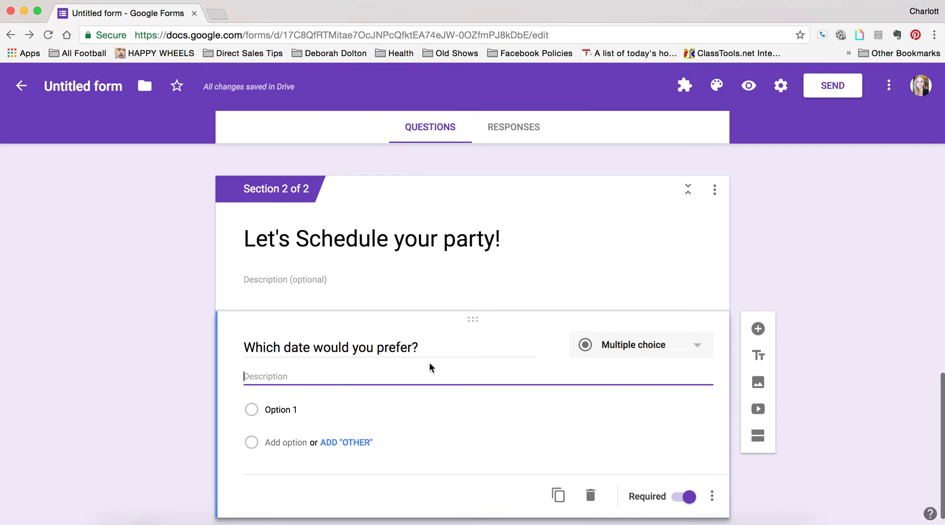
text(***)
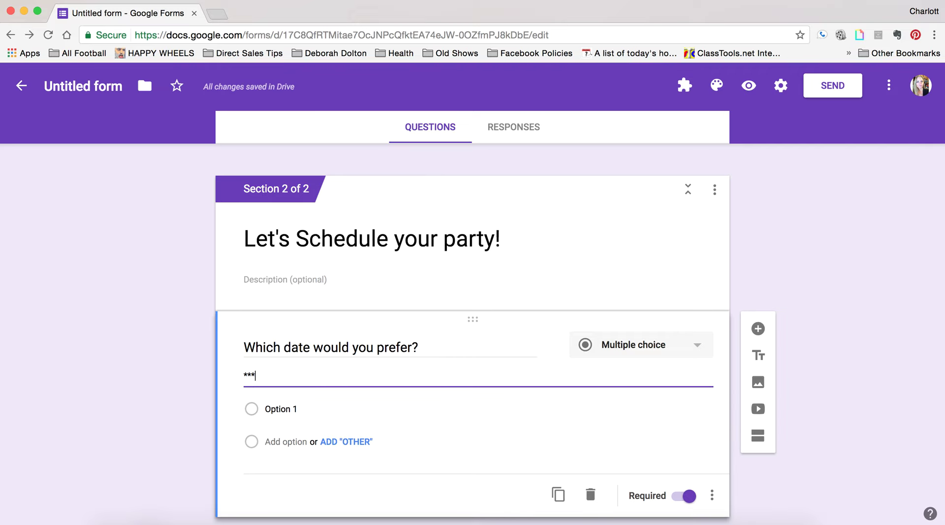
text(I find star)
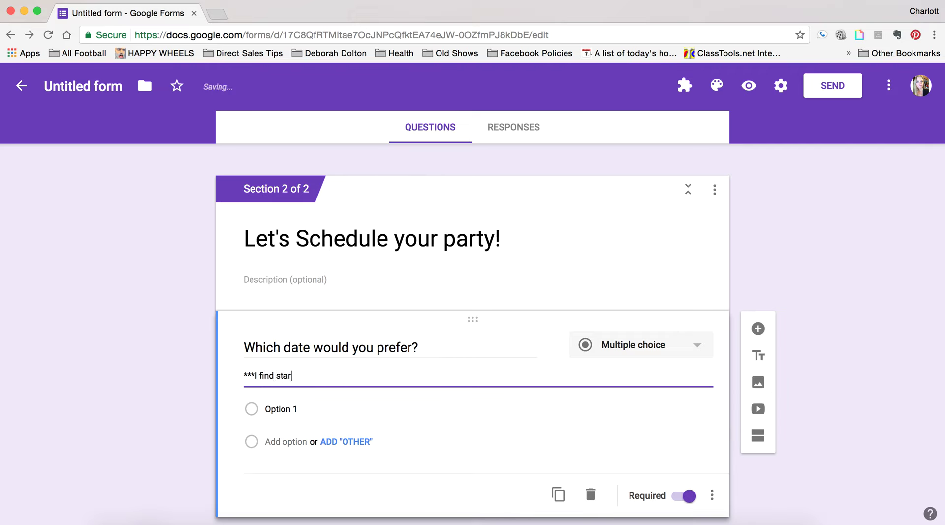
text(ting shows on a Monday work best.)
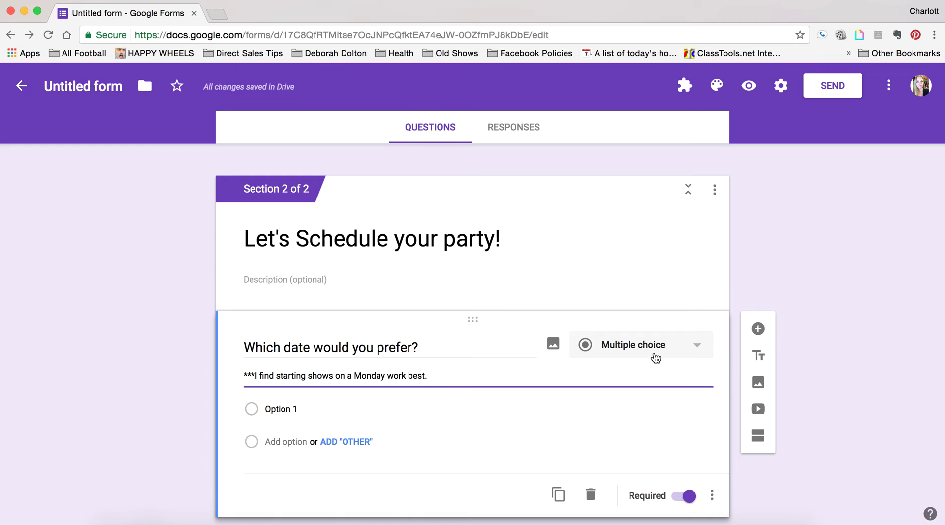
Step: Change the preferred-date question's answer type to Date
scroll(655, 358, down, 1)
click(649, 324)
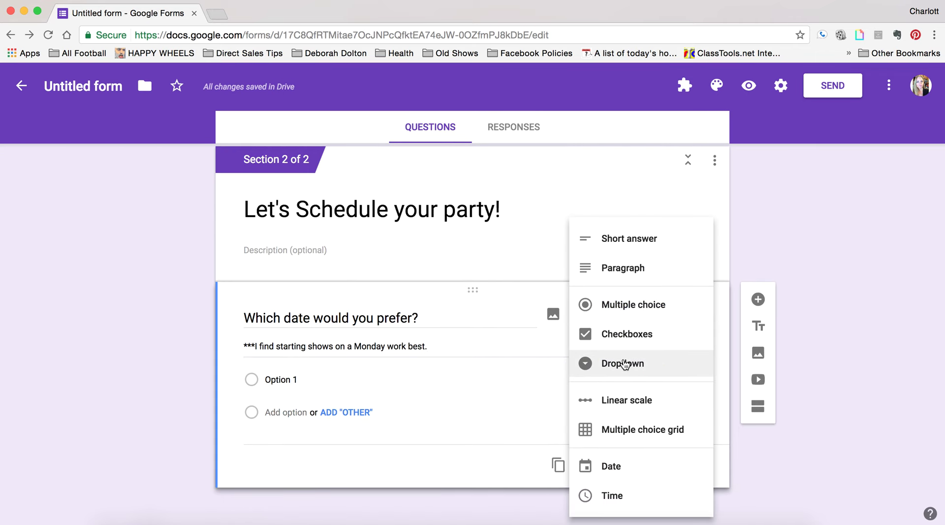
click(609, 466)
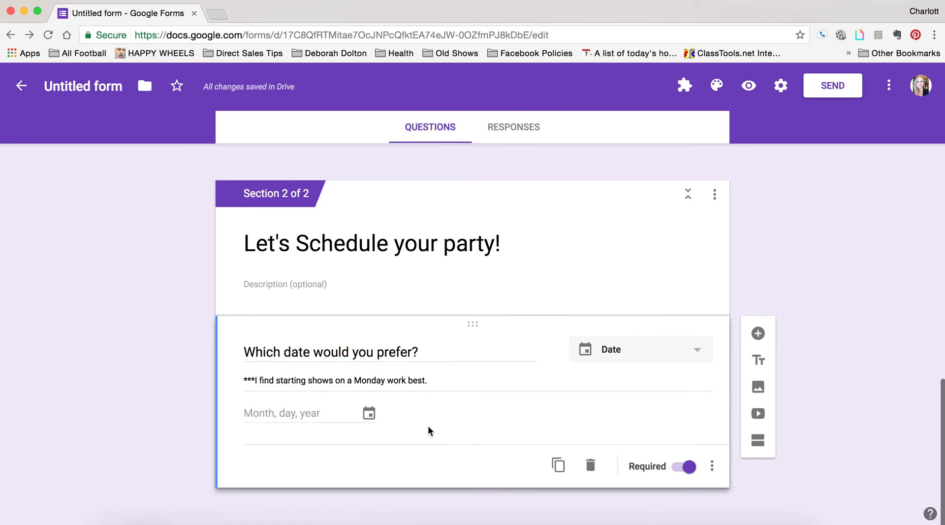
Step: Add a required short-answer question titled "What address should I send your host packet to?" below the date question
click(759, 334)
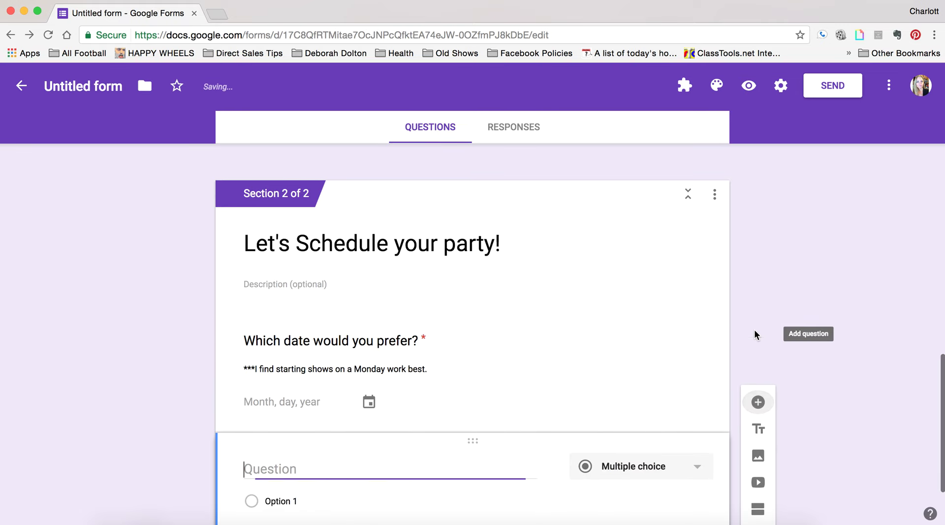
text(What address should I send your host packet to?)
click(471, 444)
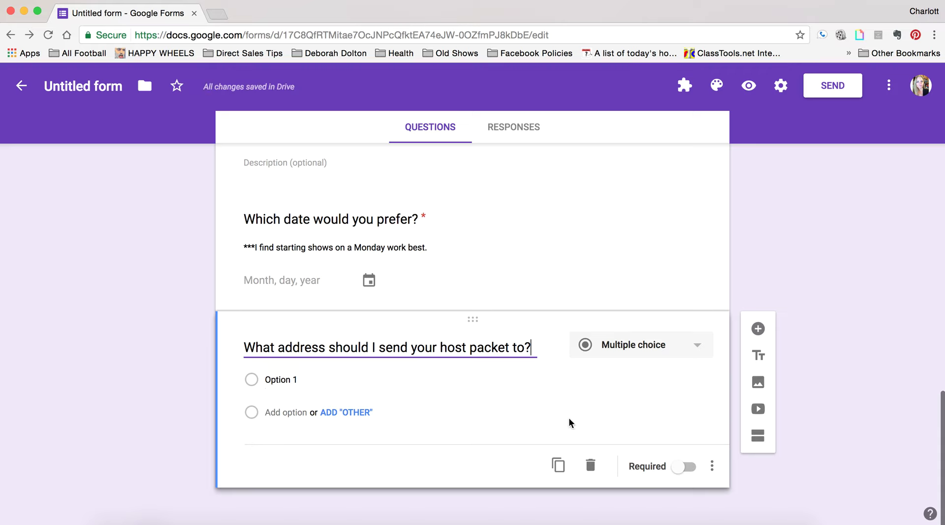
click(651, 348)
click(647, 244)
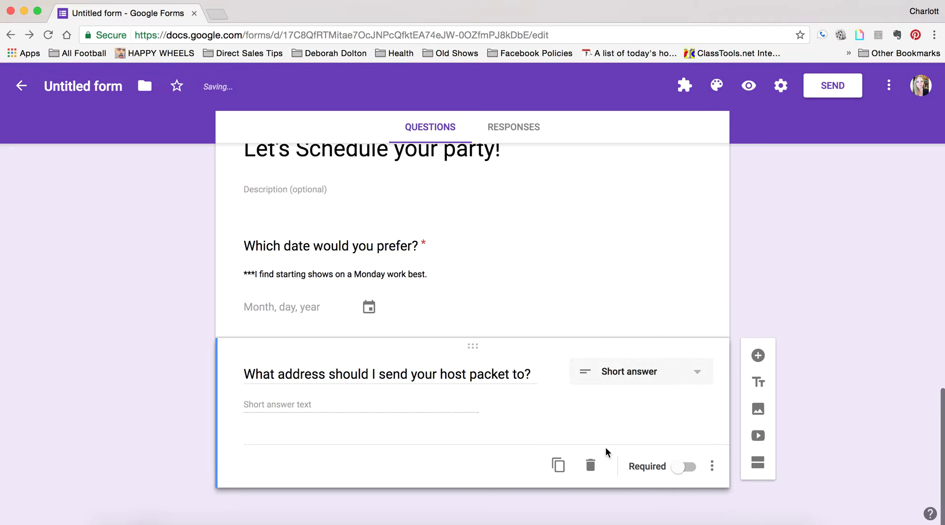
click(691, 470)
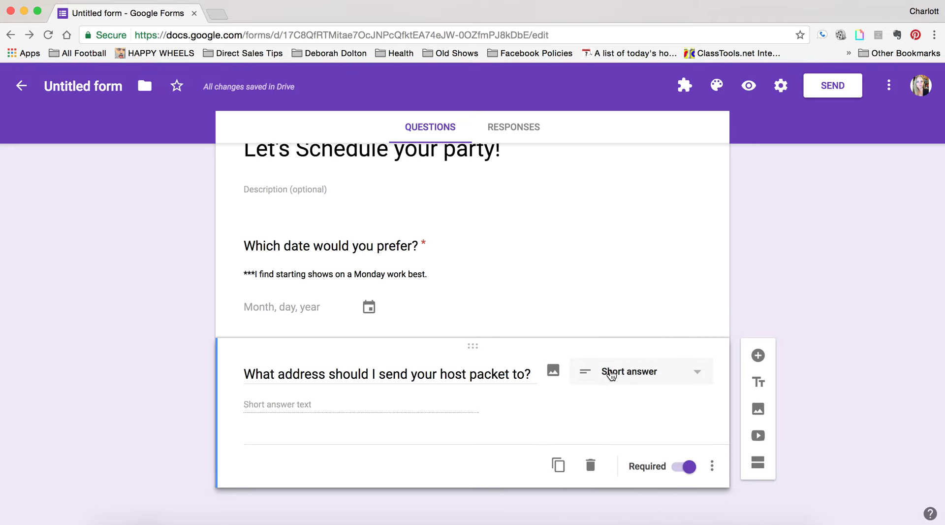
Step: Give the host packet address question the description "Please include street, city, state, and zip code"
click(712, 470)
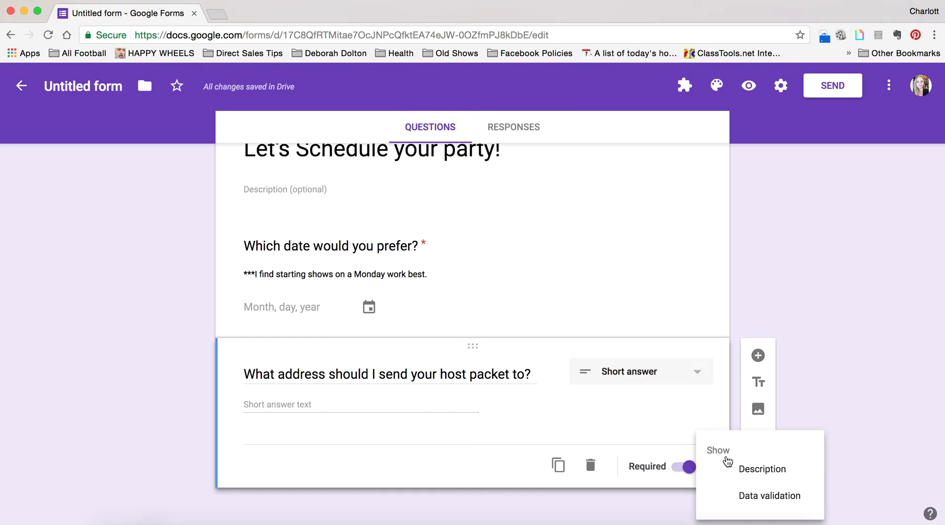
click(728, 467)
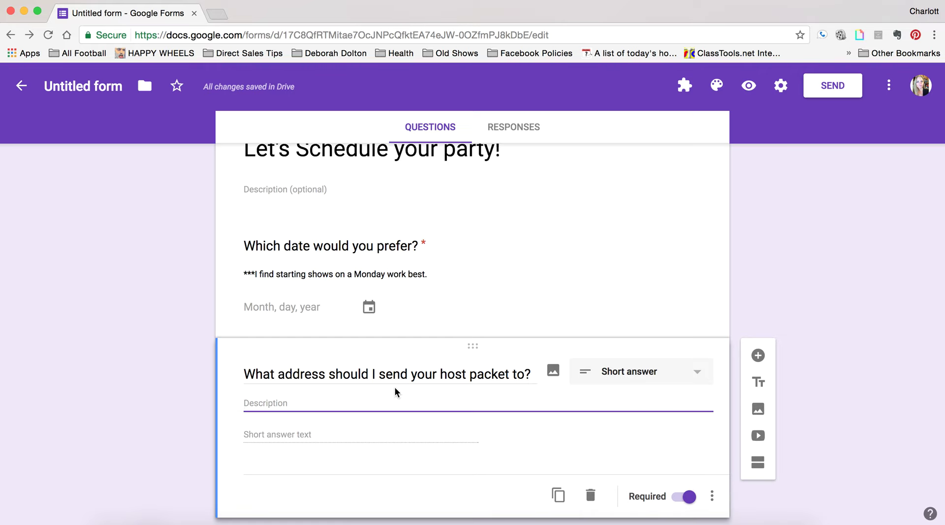
text(Please)
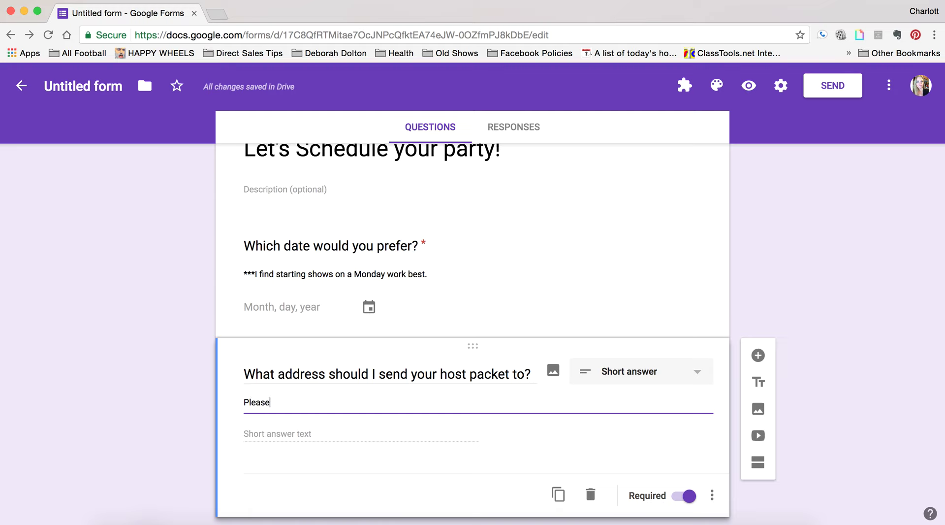
text( include str)
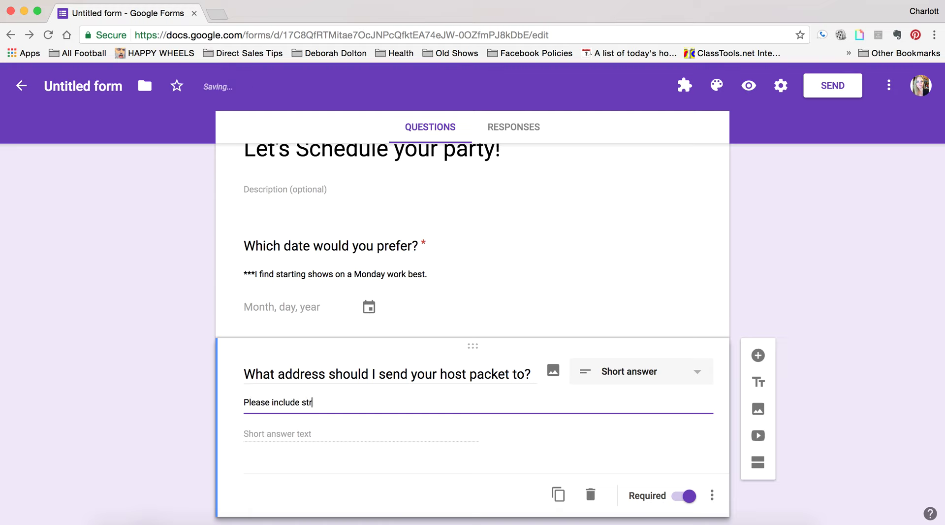
text(eet, s)
text(ity, state, and)
text( zip code)
click(860, 309)
Step: Enable answer-based section branching on the party-hosting question and send Yes to section 2 (Let's Schedule your party!)
scroll(698, 291, down, 1)
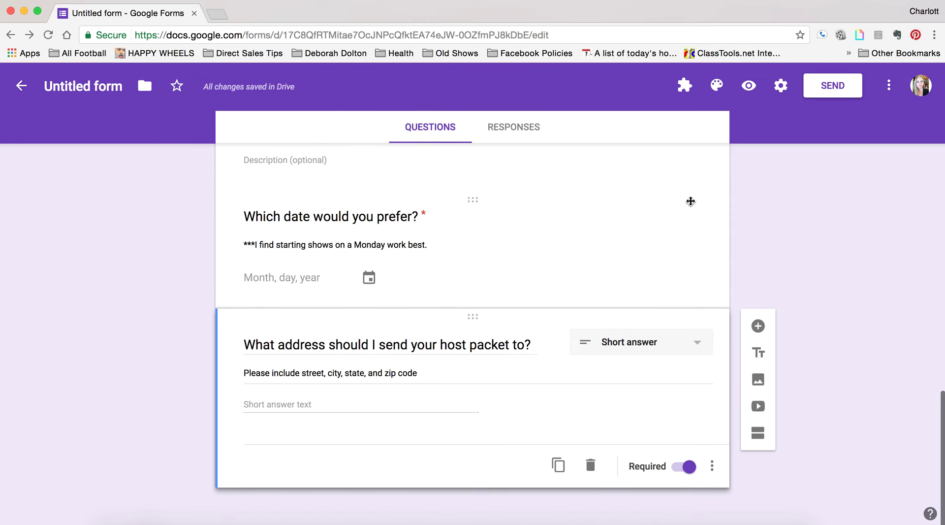
scroll(690, 201, up, 7)
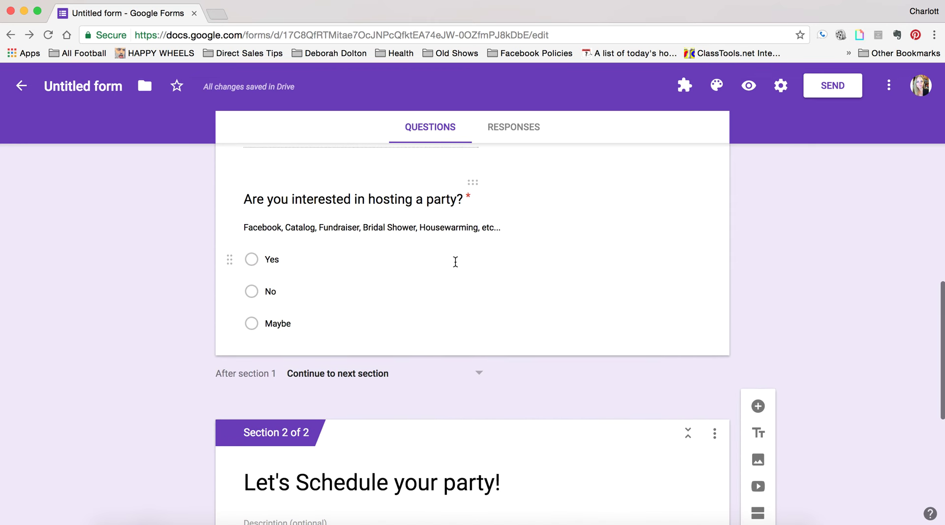
click(315, 242)
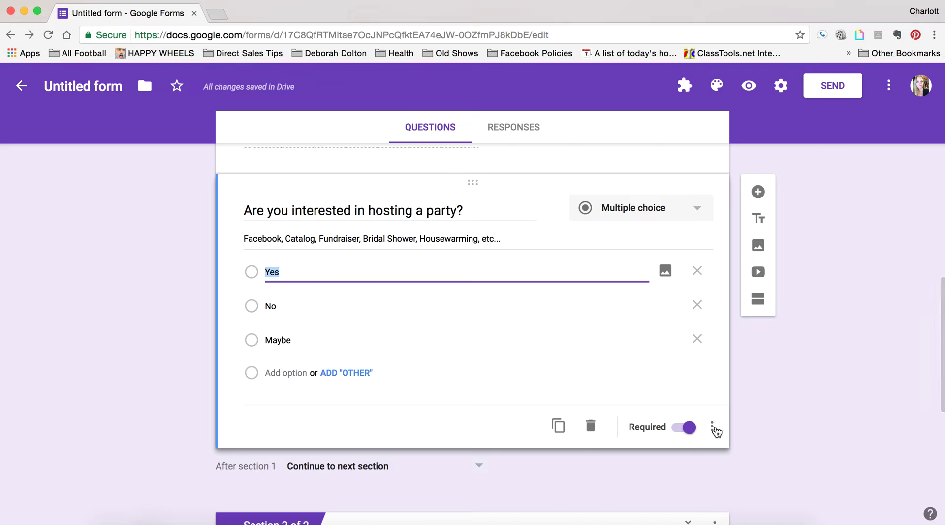
click(713, 427)
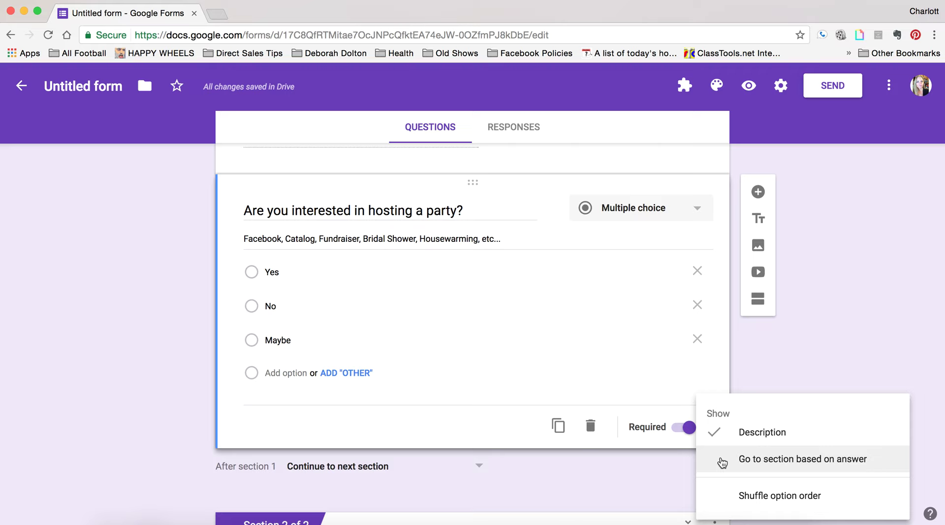
click(722, 462)
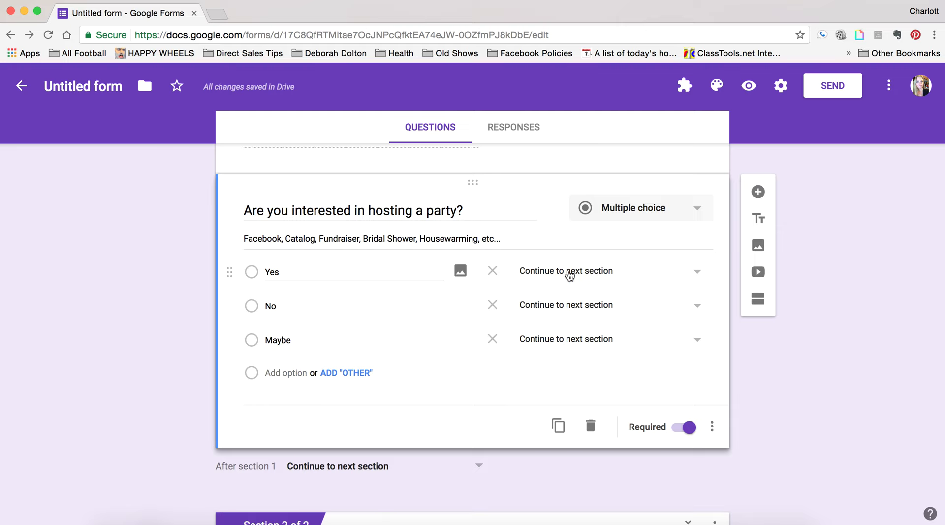
click(569, 276)
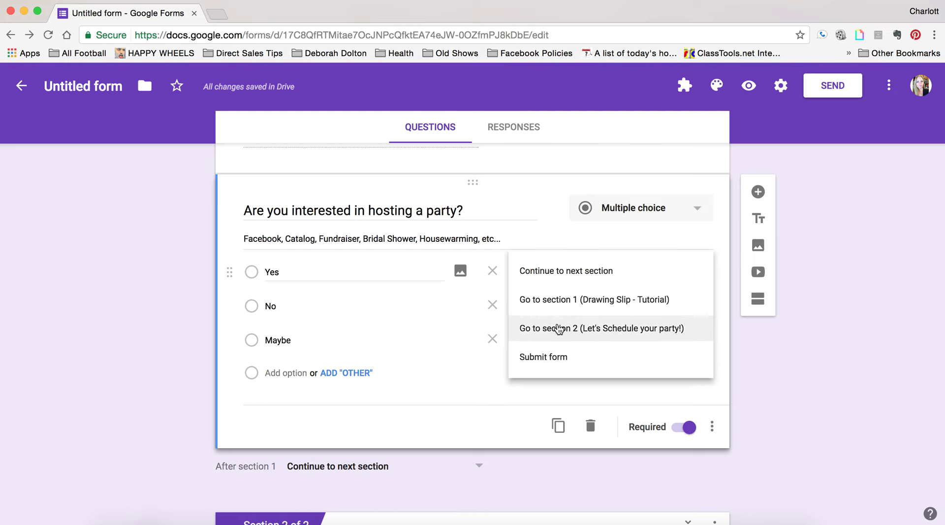
click(559, 329)
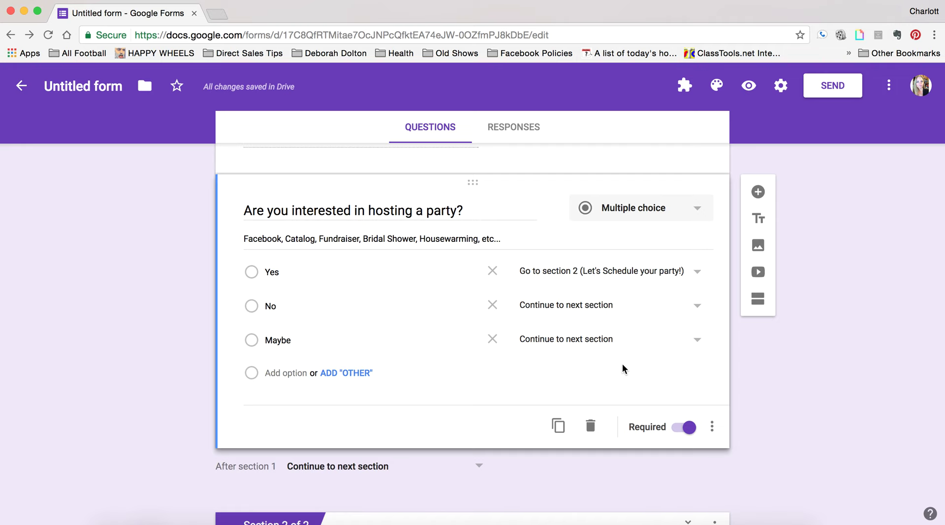
Step: Add a third section after the host packet address question
scroll(622, 370, down, 2)
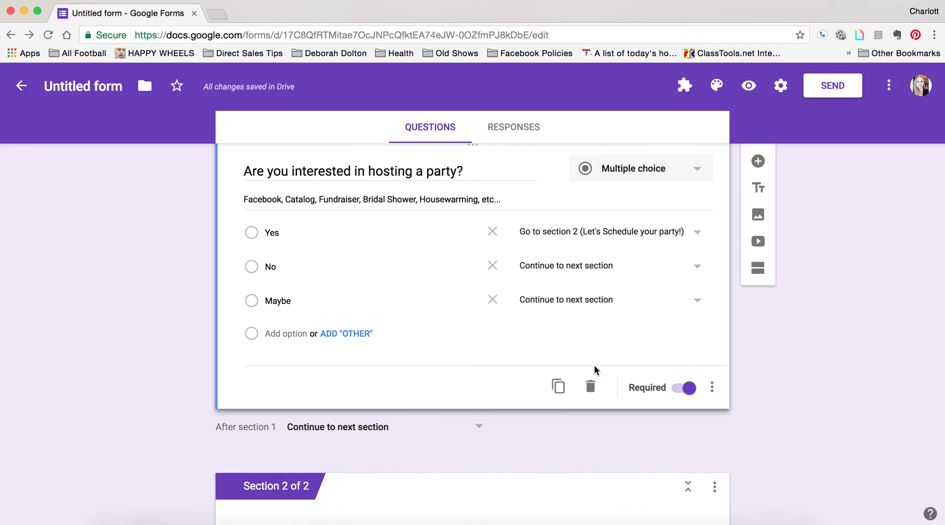
scroll(595, 367, down, 8)
scroll(594, 369, up, 8)
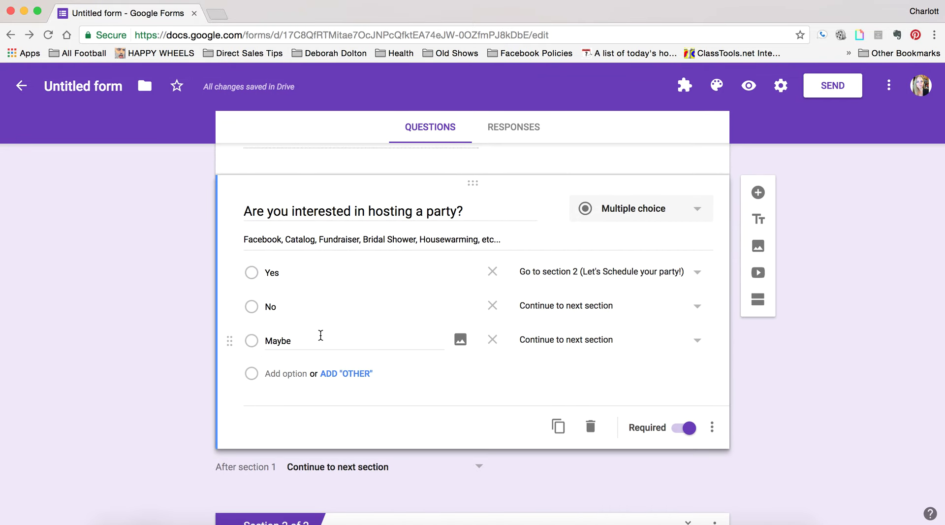
scroll(391, 412, down, 10)
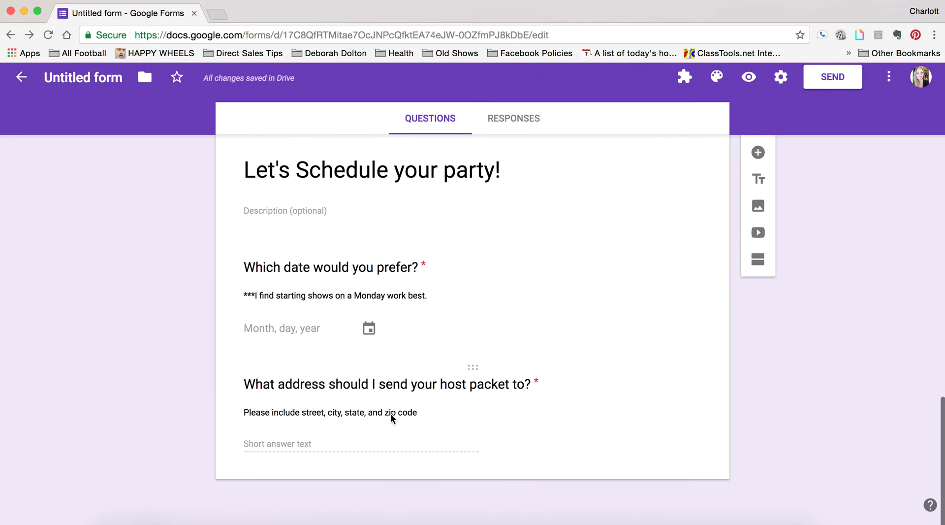
click(615, 430)
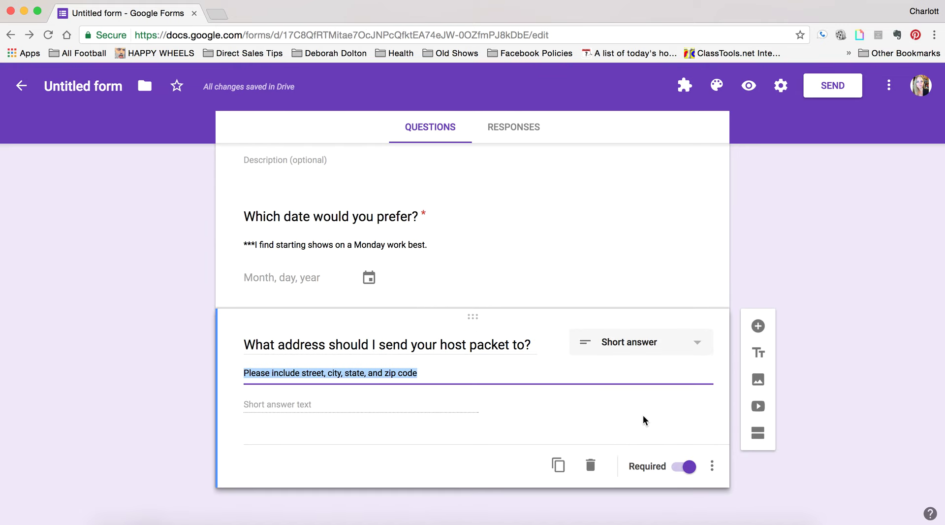
click(650, 435)
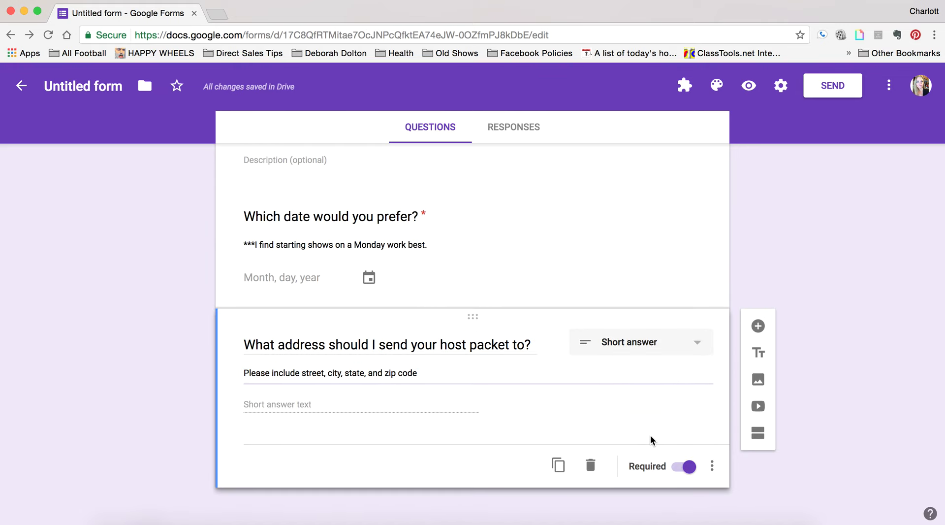
click(758, 434)
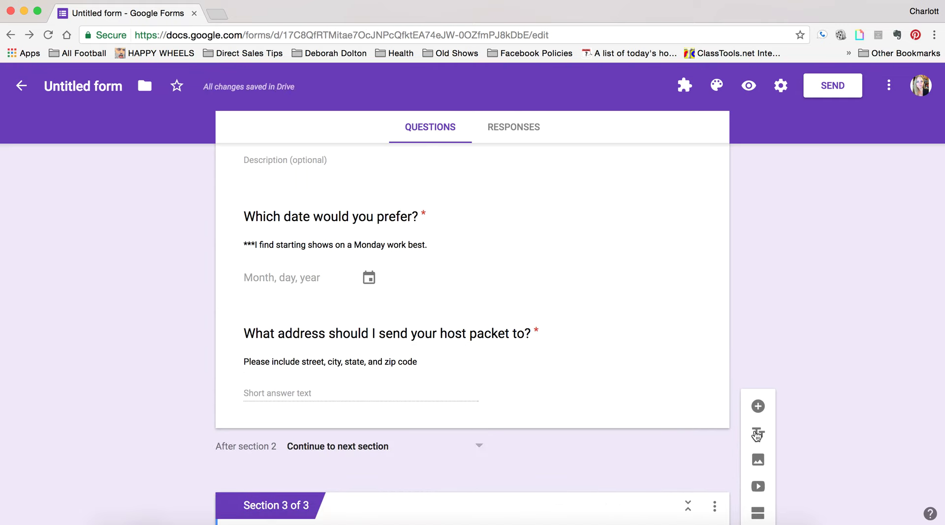
Step: Title section 3 "Would you like more information on becoming a consultant?"
scroll(750, 350, down, 3)
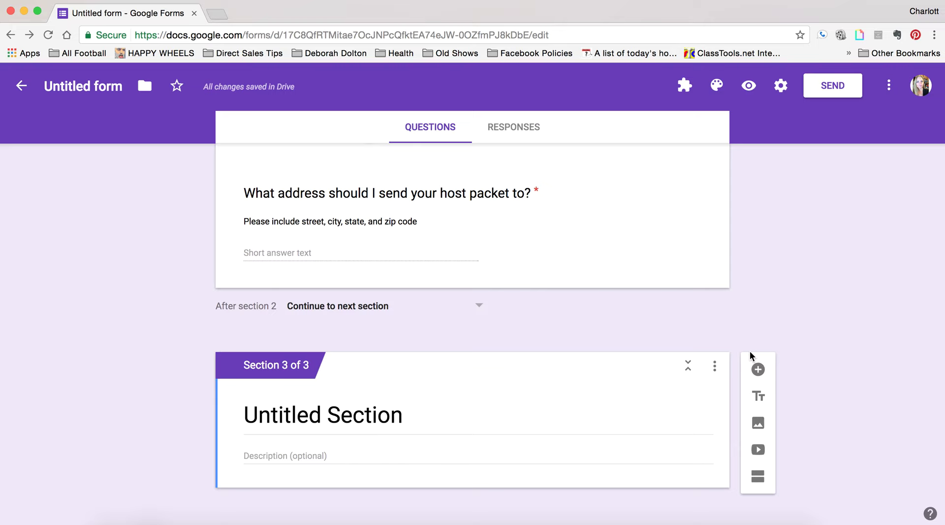
scroll(790, 454, up, 1)
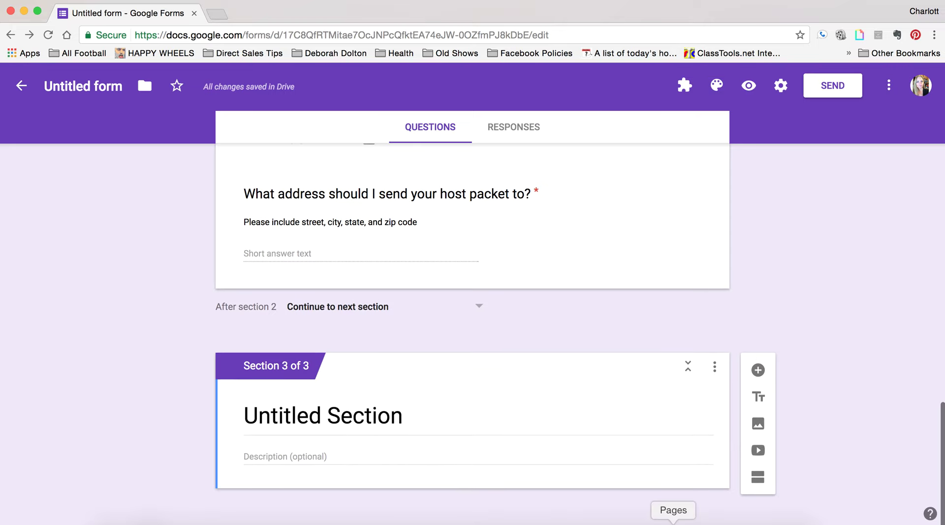
click(393, 409)
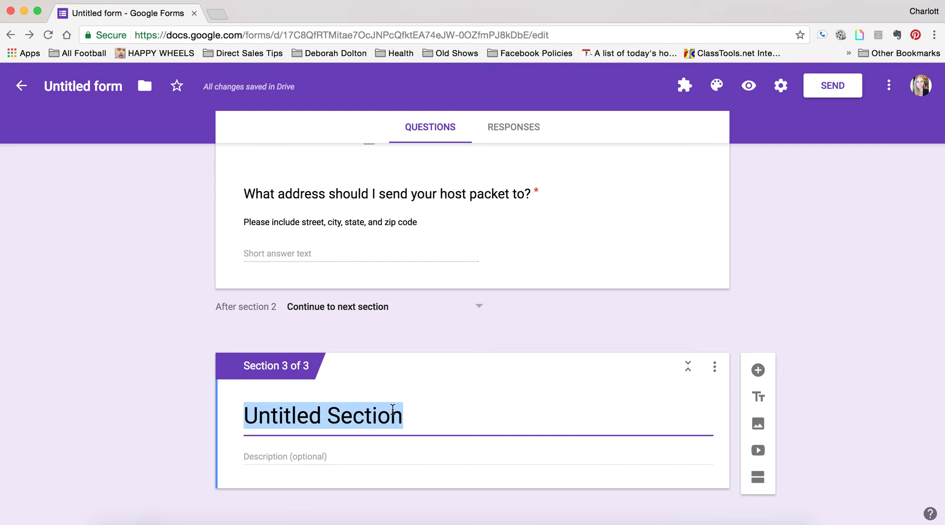
text(D)
key(BackSpace)
text(D)
key(BackSpace)
text(Would )
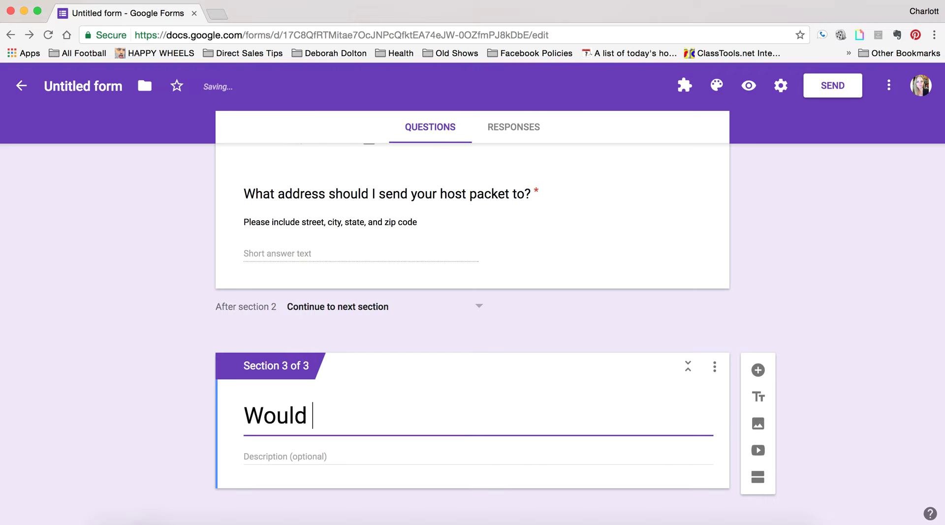
text(you like more inf)
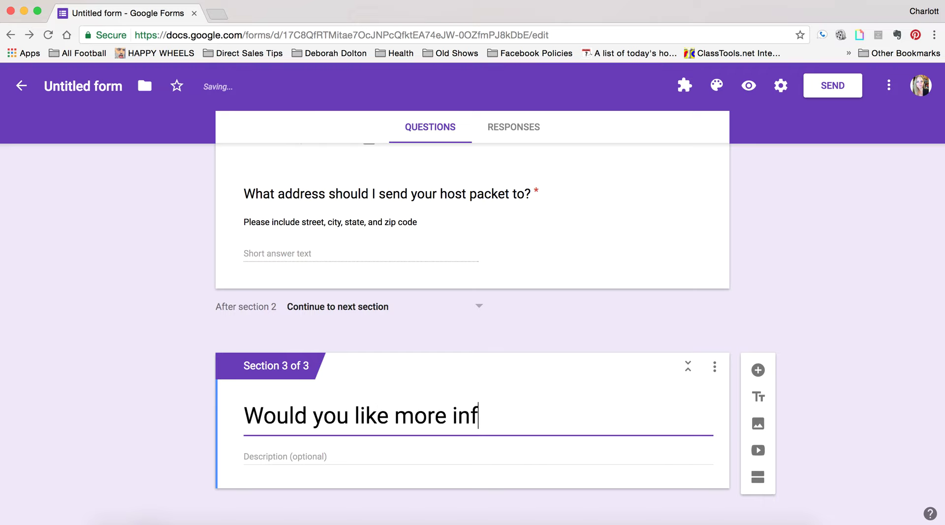
text(ormation on becoming a C)
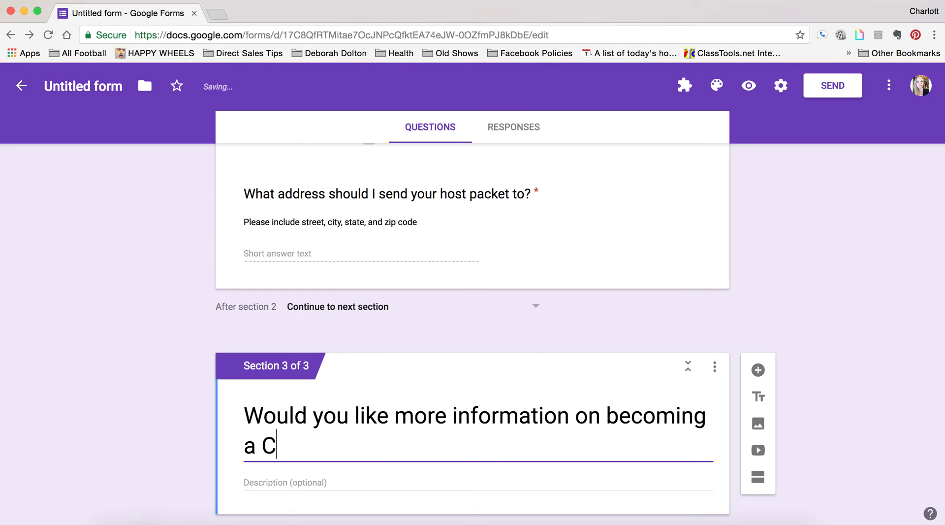
key(BackSpace)
text(consu)
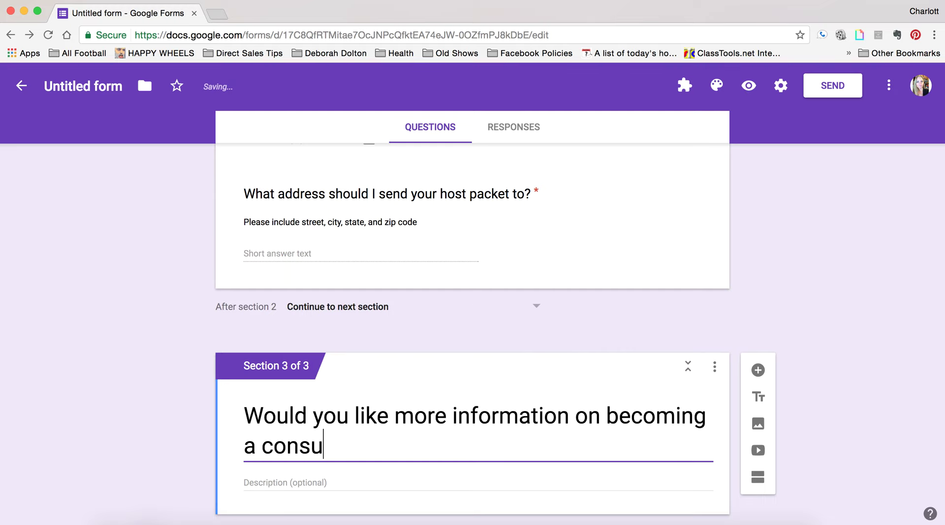
text(ltant?)
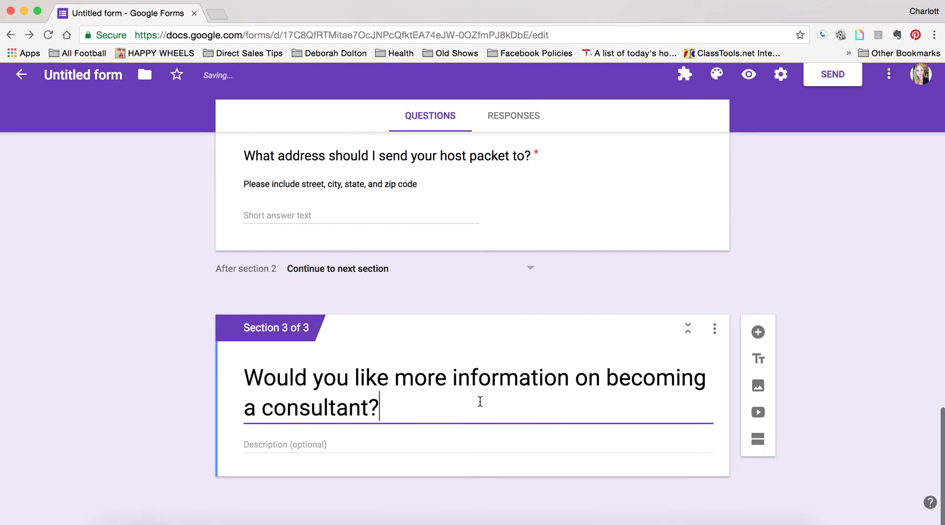
Step: Add a required multiple-choice question "Would you like more information on becoming a consultant?" to section 3 with the suggested options Yes, No and Maybe
scroll(481, 400, down, 1)
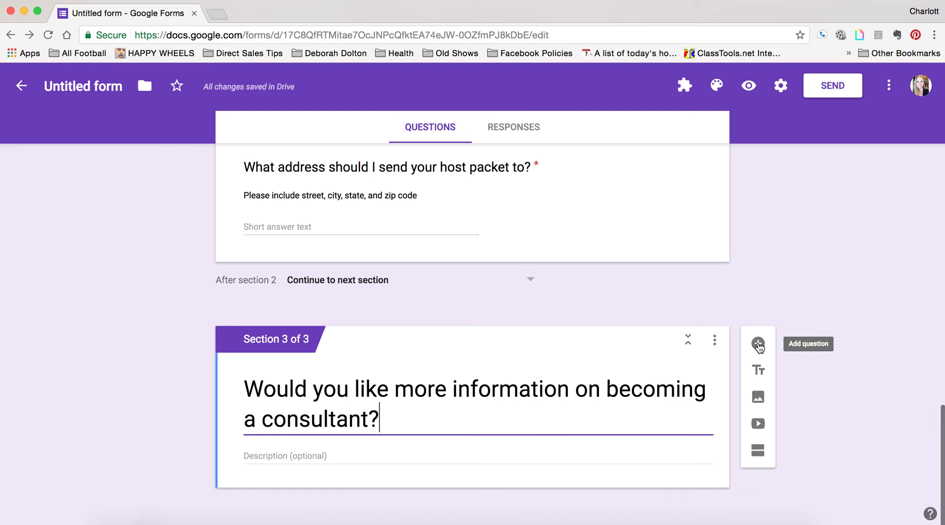
click(761, 344)
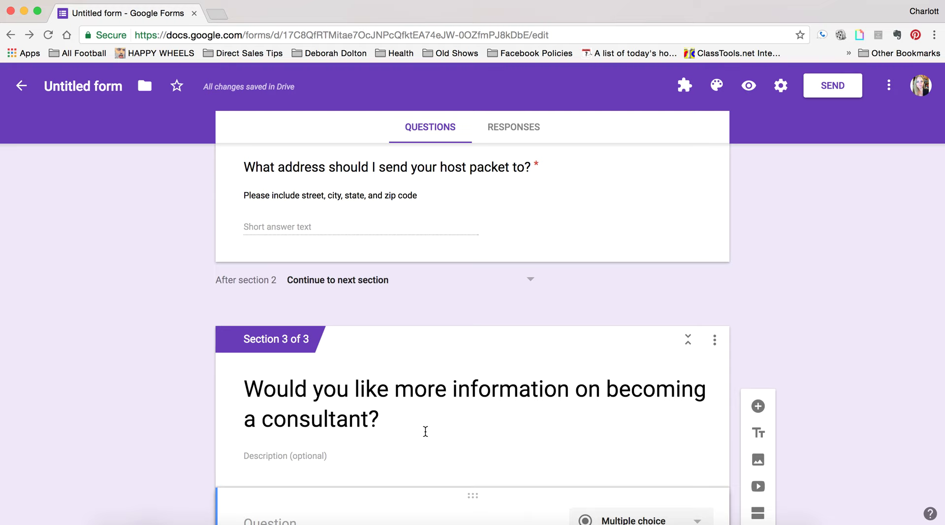
scroll(435, 451, down, 4)
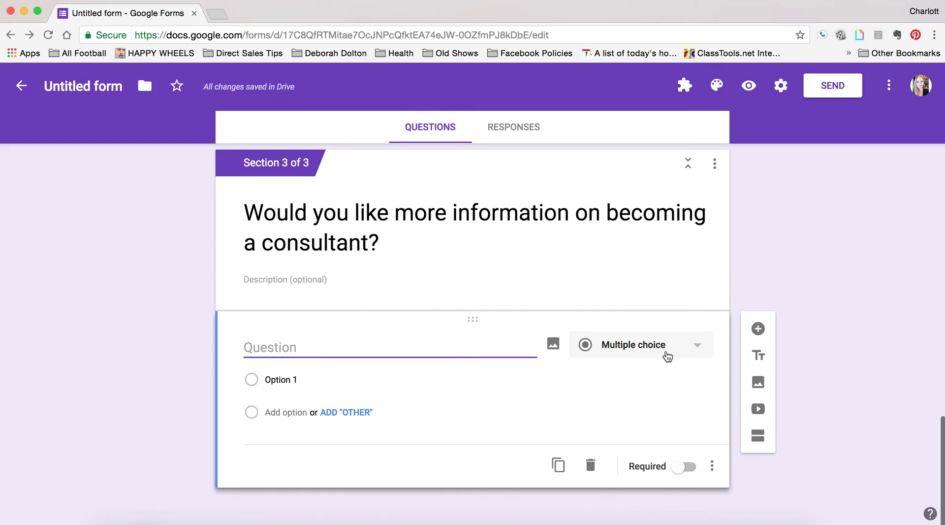
click(686, 350)
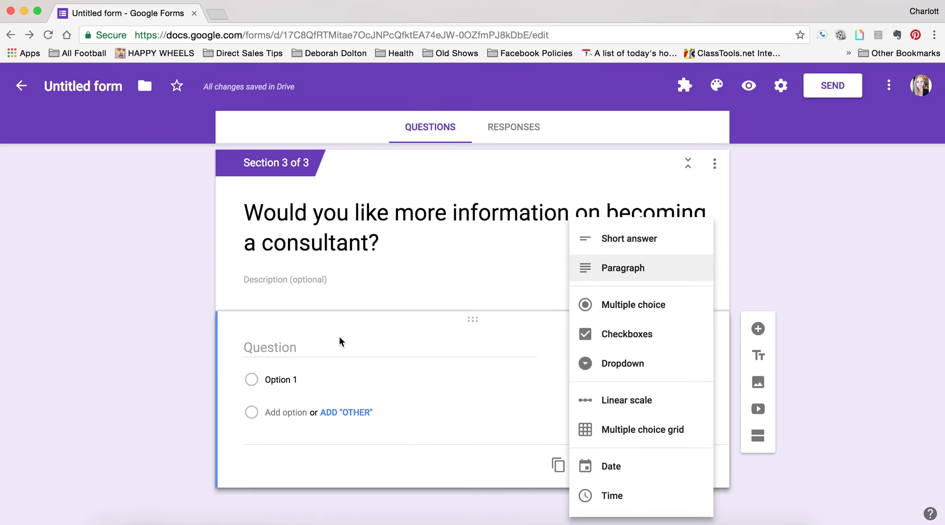
click(307, 349)
text(Would you like more information on becoming a consultant?)
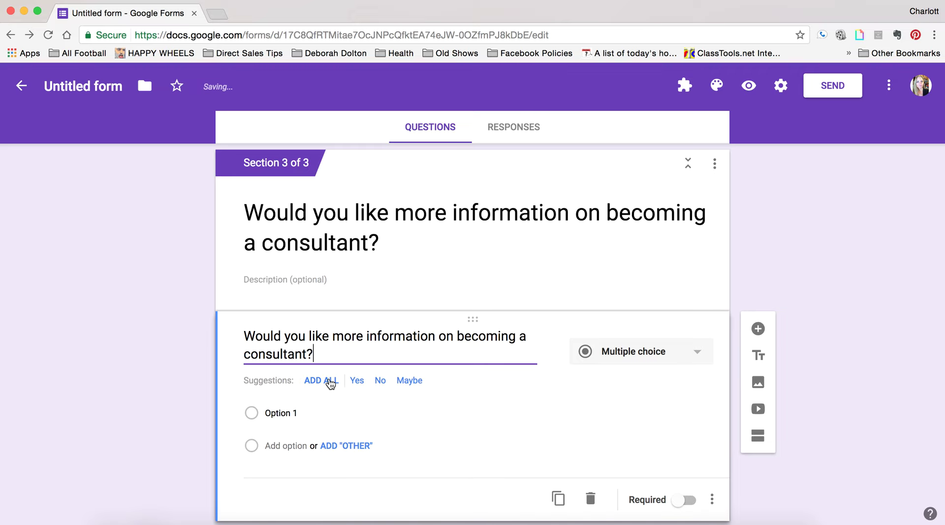
click(329, 381)
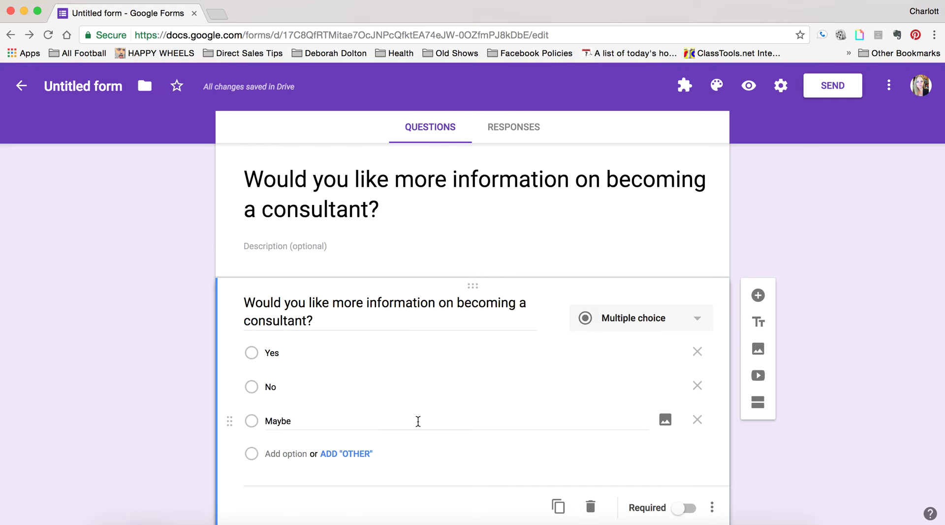
scroll(406, 427, down, 2)
click(685, 466)
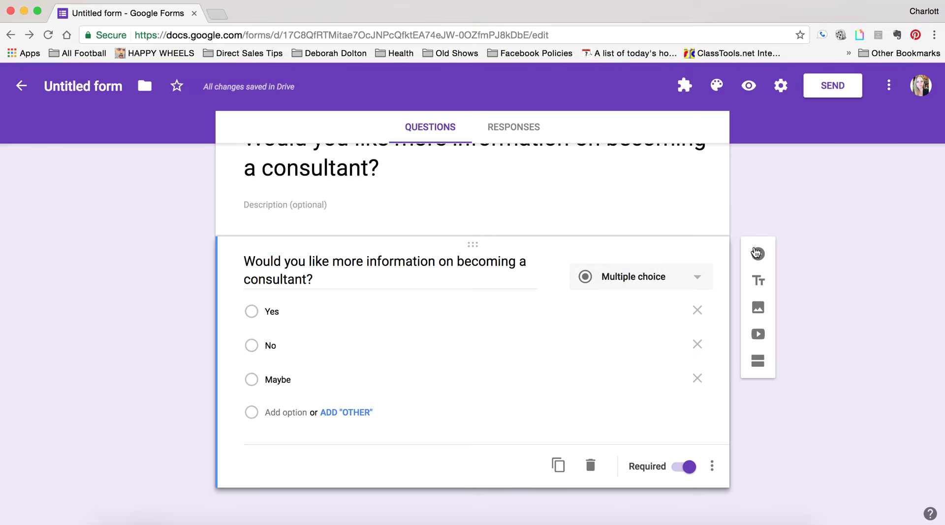
Step: Add a fourth section titled "#GrabASpoon" with the description "How can I help you?"
click(759, 362)
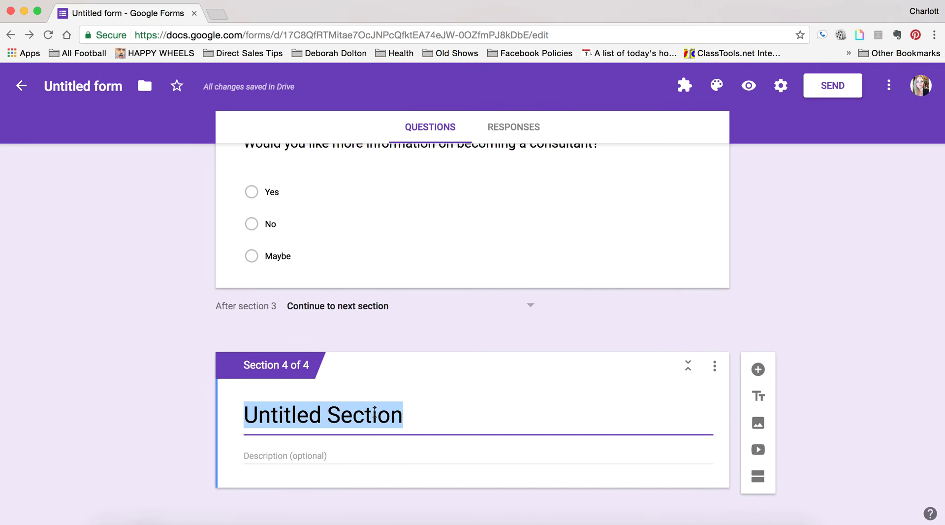
text(#Gra)
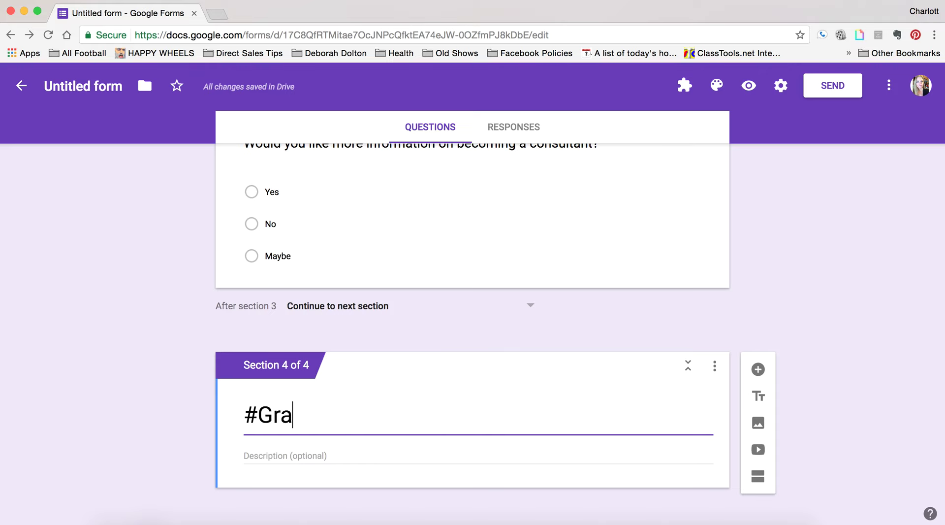
text(bASpoon)
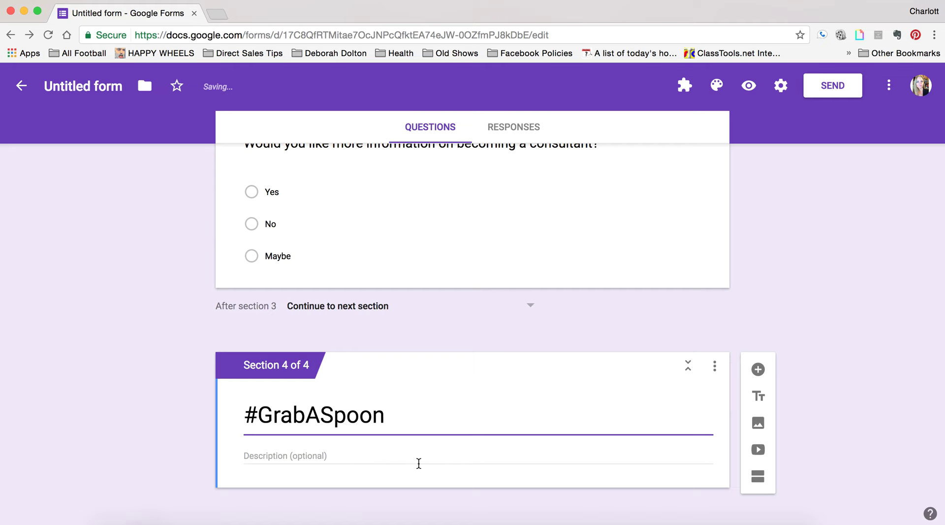
scroll(437, 454, down, 1)
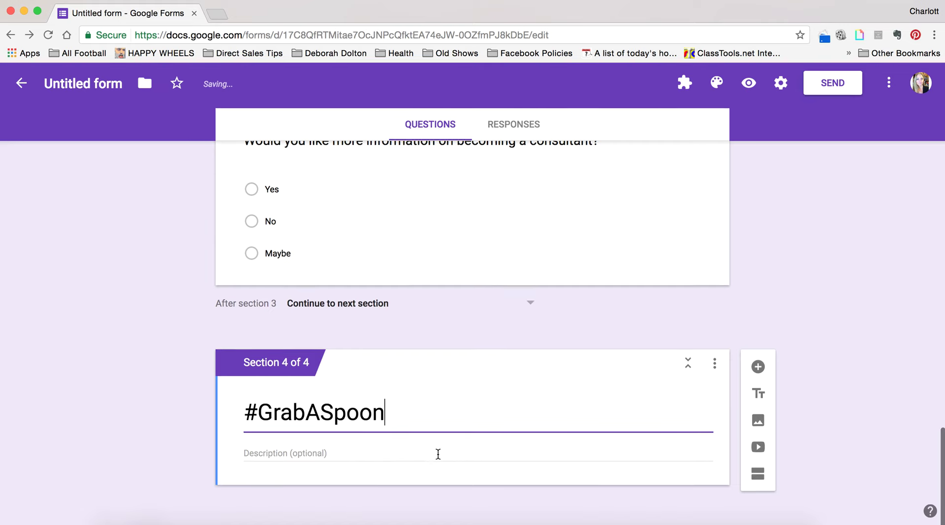
click(323, 450)
text(How can I help you?)
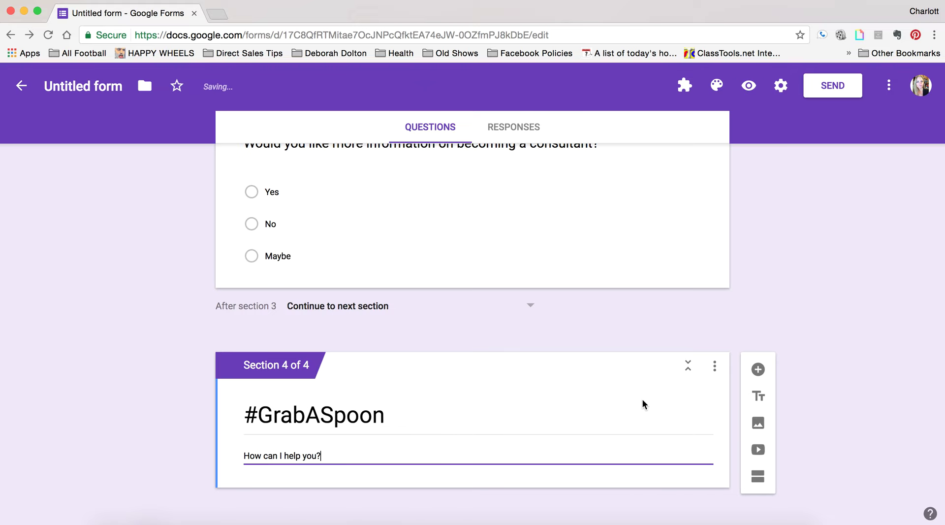
Step: Add a checkboxes question titled "What interests you about a Pampered Chef business?" to the #GrabASpoon section
click(758, 369)
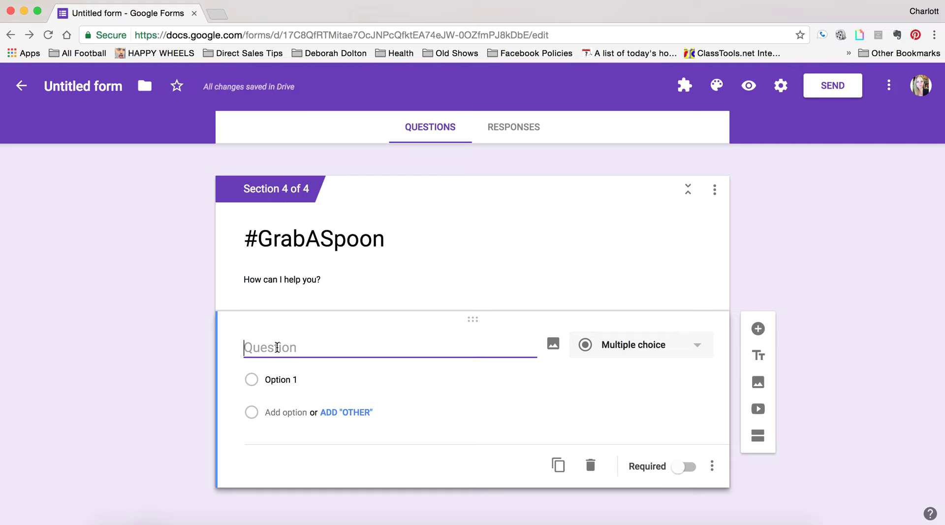
text(What interest)
text(es)
key(BackSpace)
key(BackSpace)
text(s you about a)
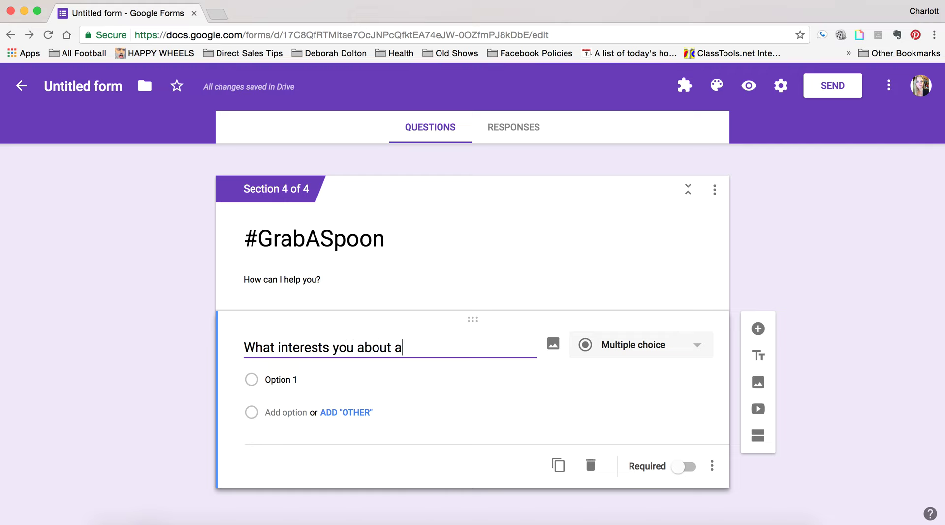
text( Pampered Chef bus)
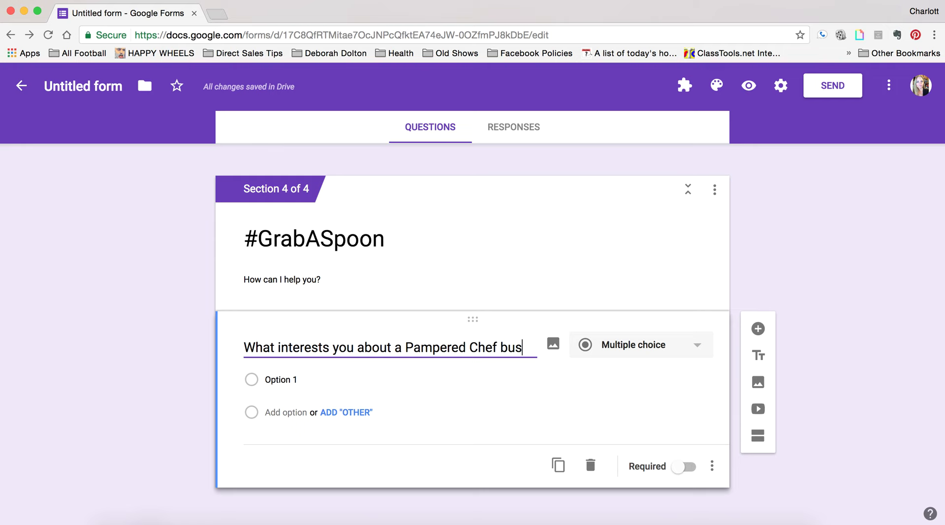
text(iness?)
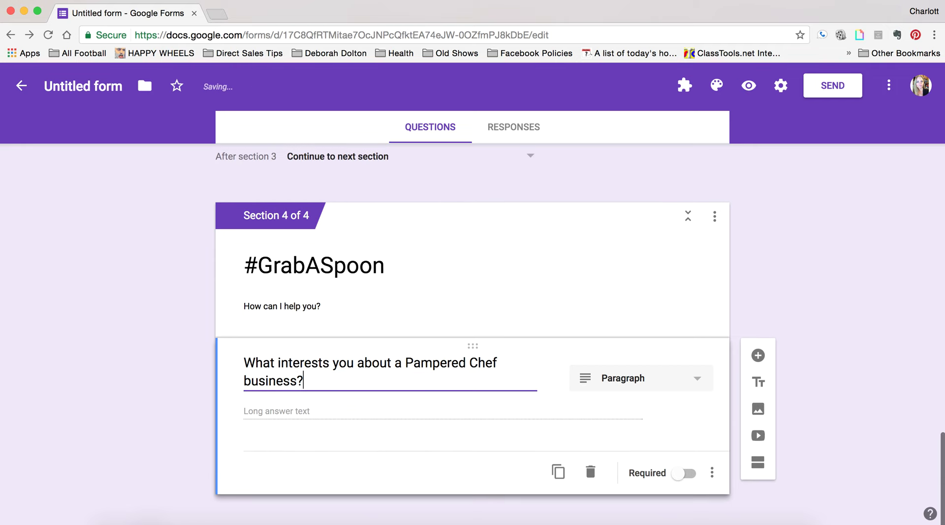
click(638, 372)
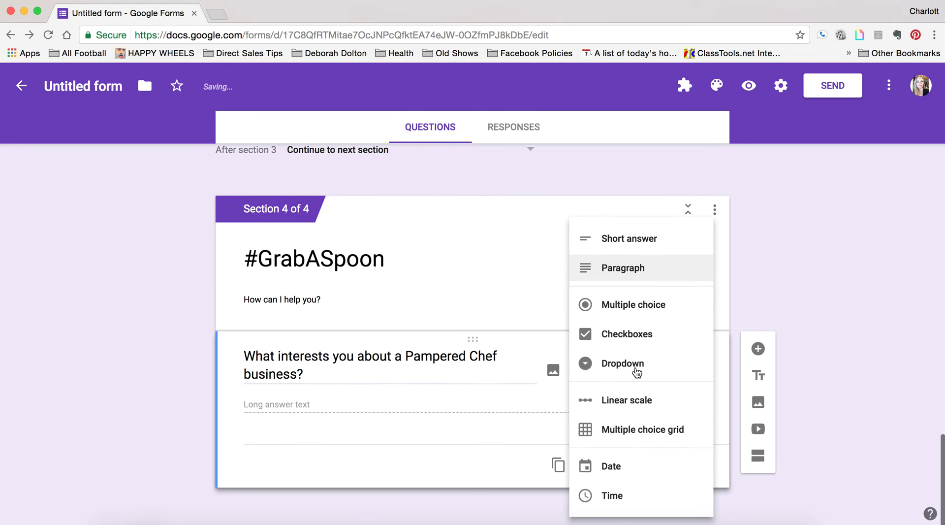
click(628, 332)
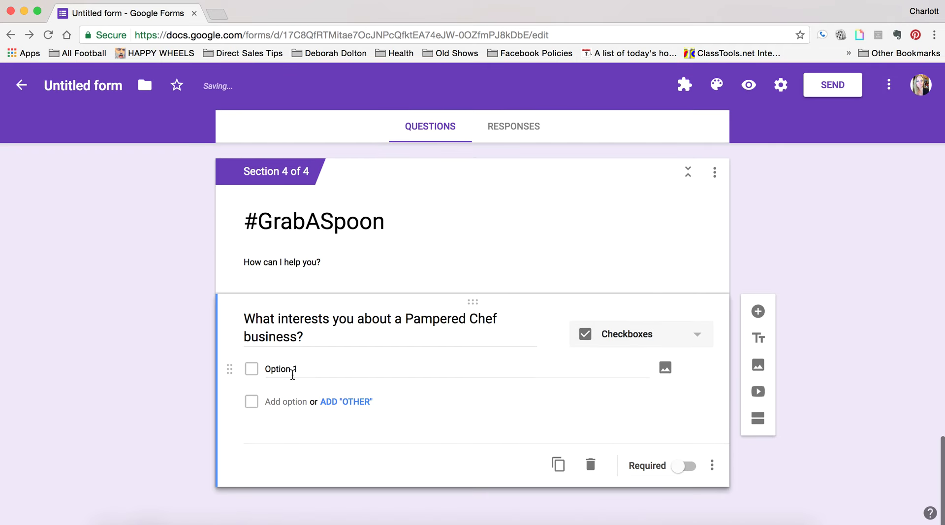
Step: Enter "Making extra money" and "I love the products and want a discount" as the first two options of the Pampered Chef business question
click(291, 369)
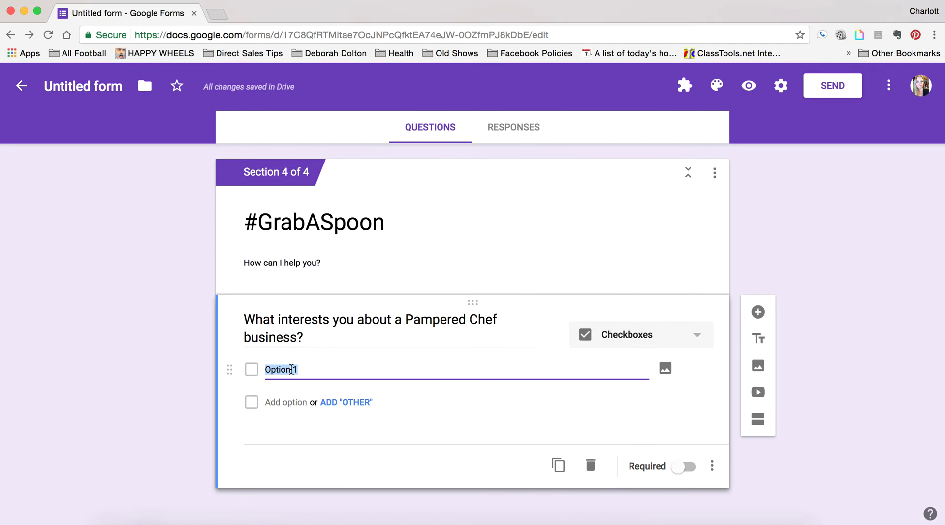
text(Making extra money)
key(Return)
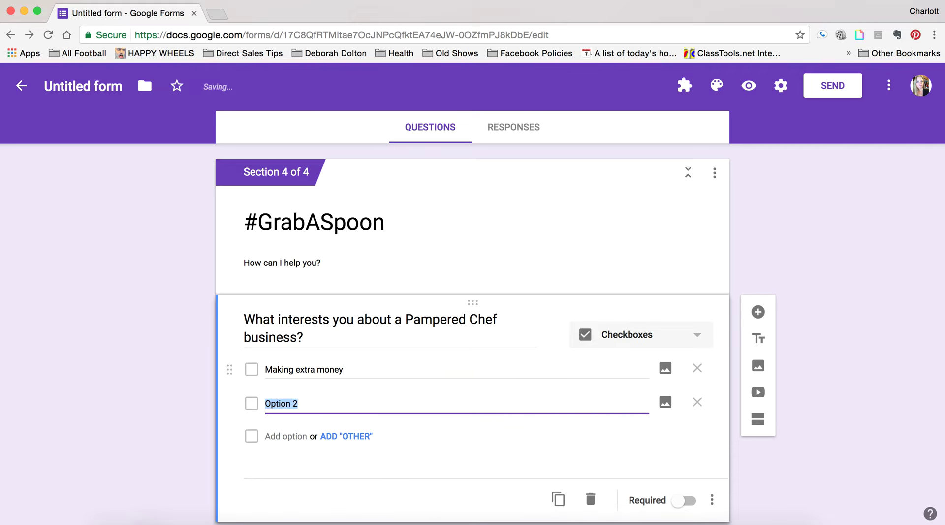
text(I love the pro)
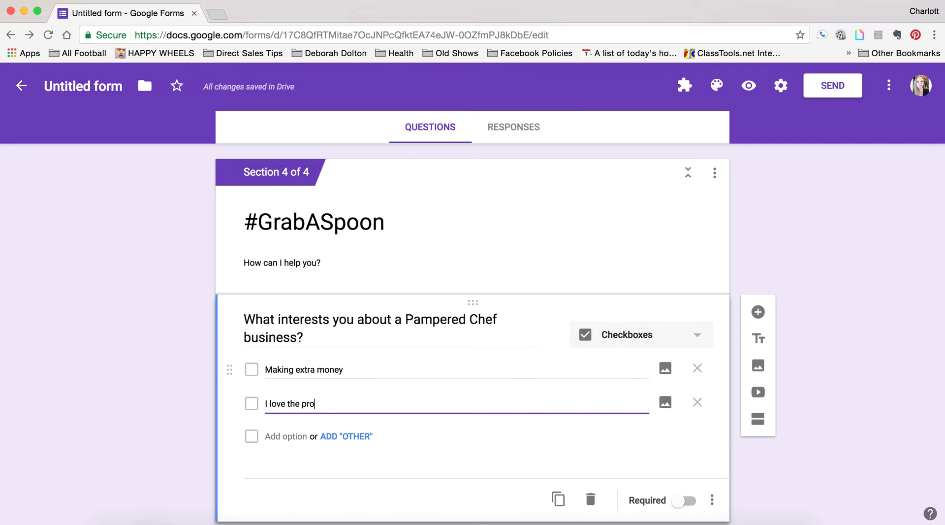
text(ducts and want a discount)
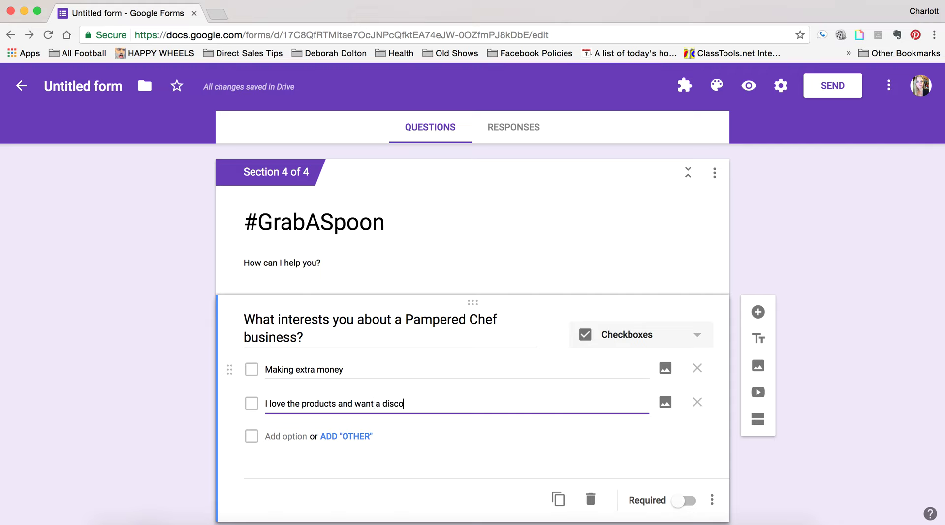
Step: Add "Looking for a part-time income" as the third checkbox option
key(Return)
text(J)
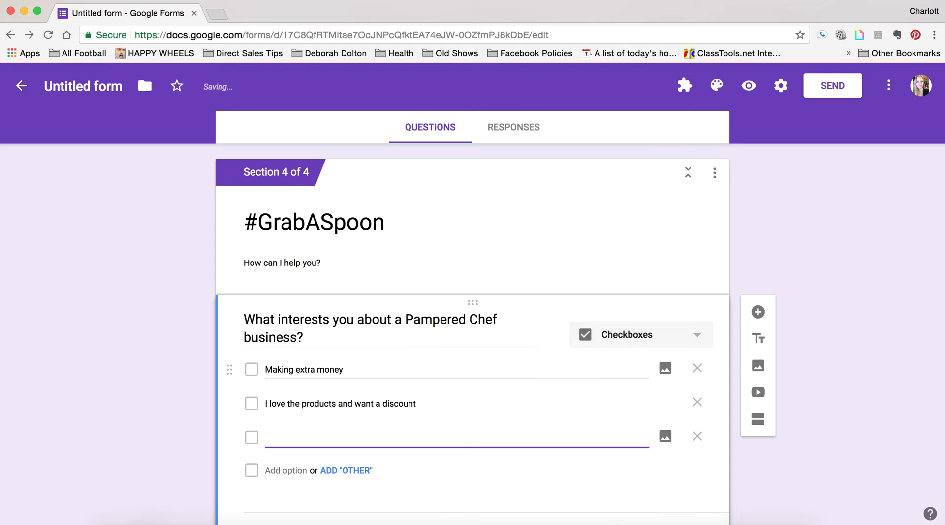
text(ooking for a part)
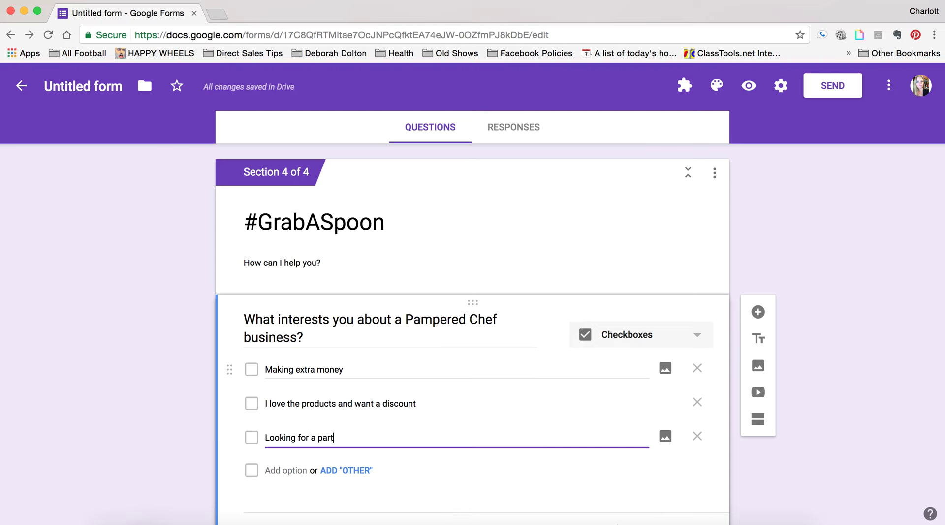
text( ti)
key(BackSpace)
text(ime)
key(BackSpace)
key(BackSpace)
key(BackSpace)
text(me income)
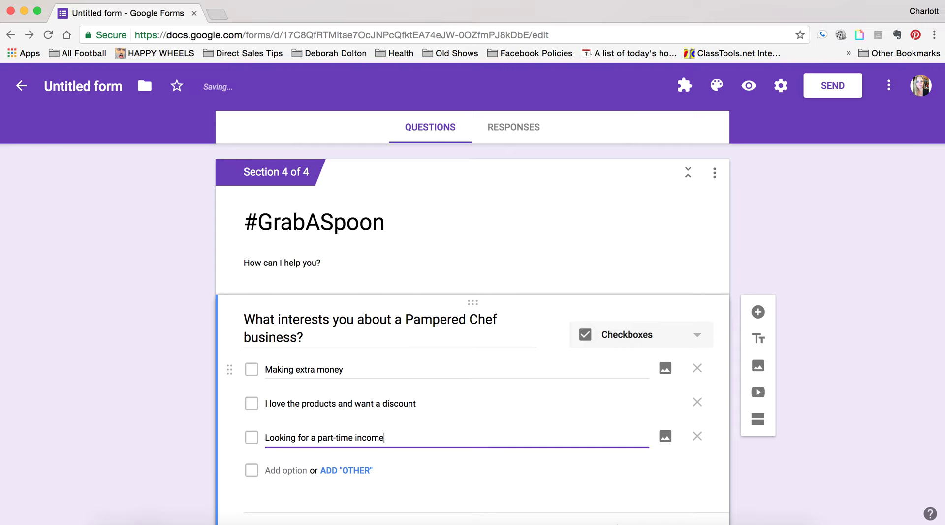
Step: Add "Earning a free vacation" as the fourth checkbox option, followed by an "Other" option
key(Return)
scroll(391, 456, down, 1)
text(a)
key(BackSpace)
text(Earning a free vacation)
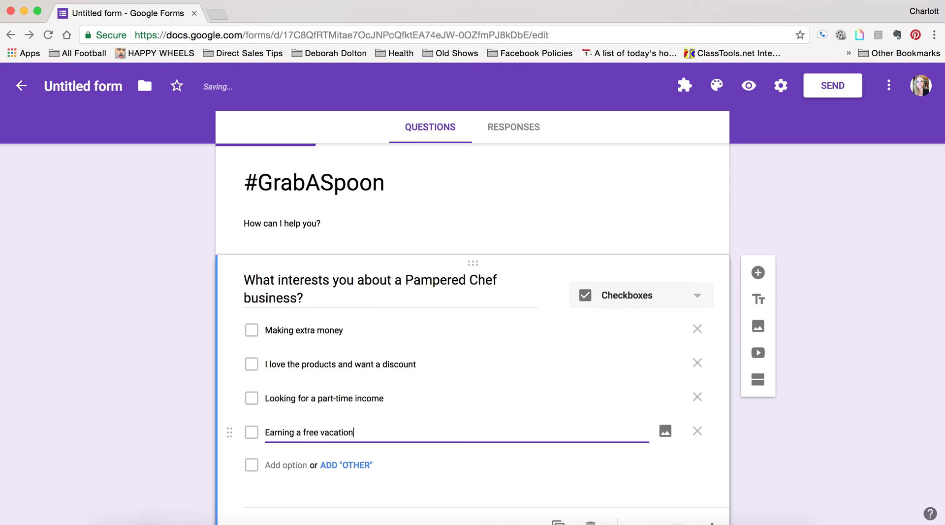
click(357, 466)
scroll(394, 456, down, 2)
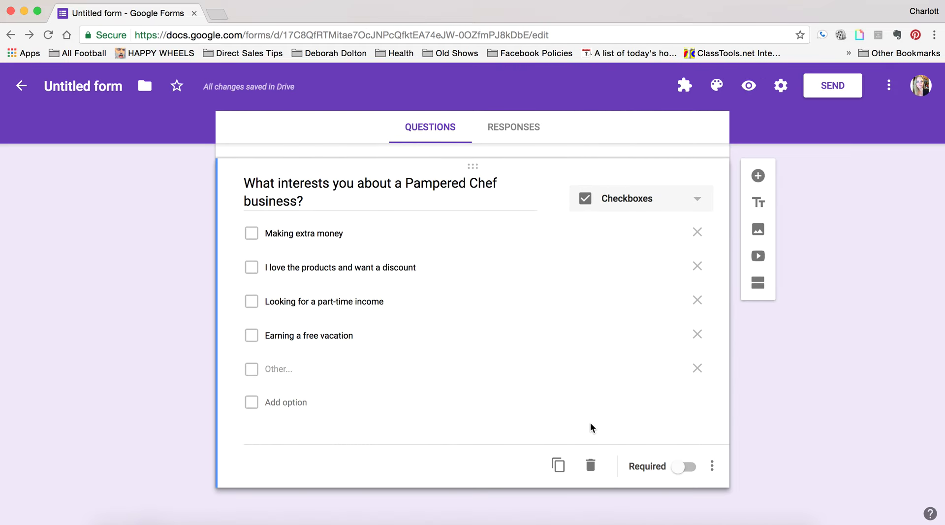
Step: Make the Pampered Chef question required, and add a question titled "How much extra income each month would help you and your family out?"
click(686, 467)
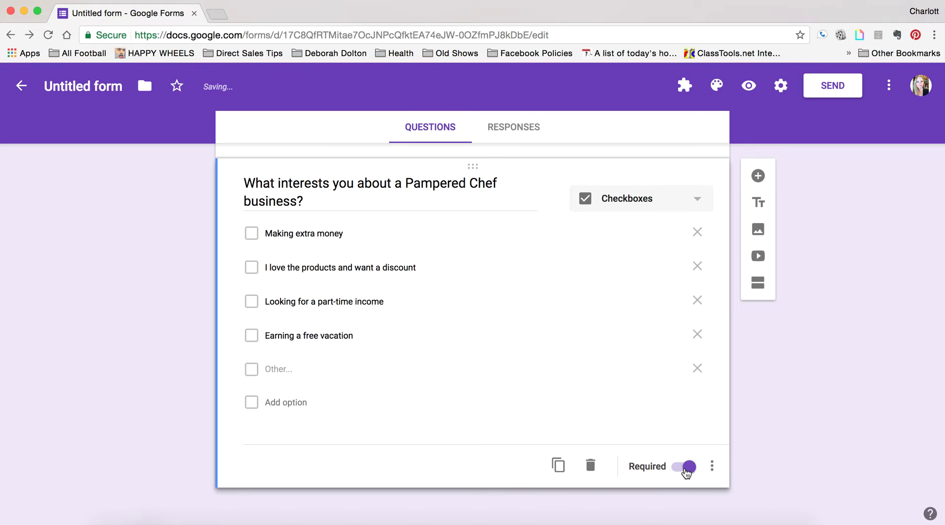
click(759, 176)
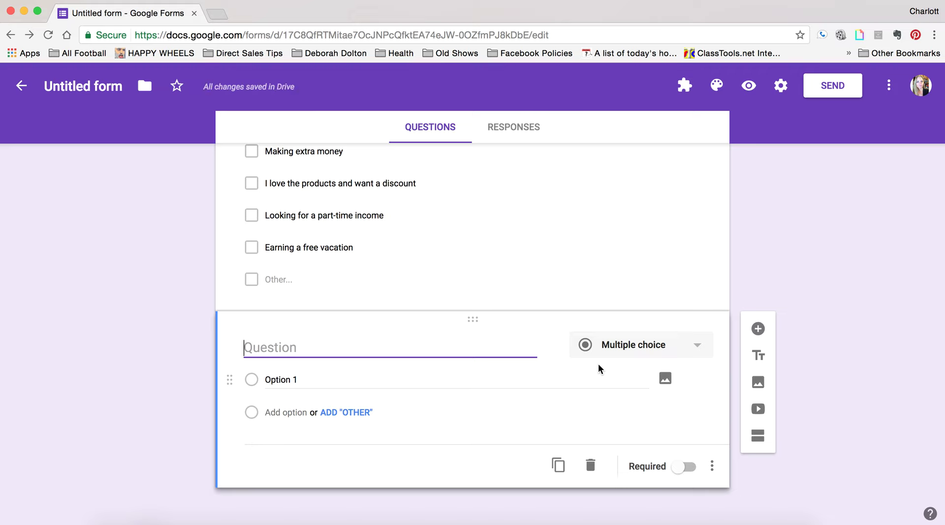
text(How much et)
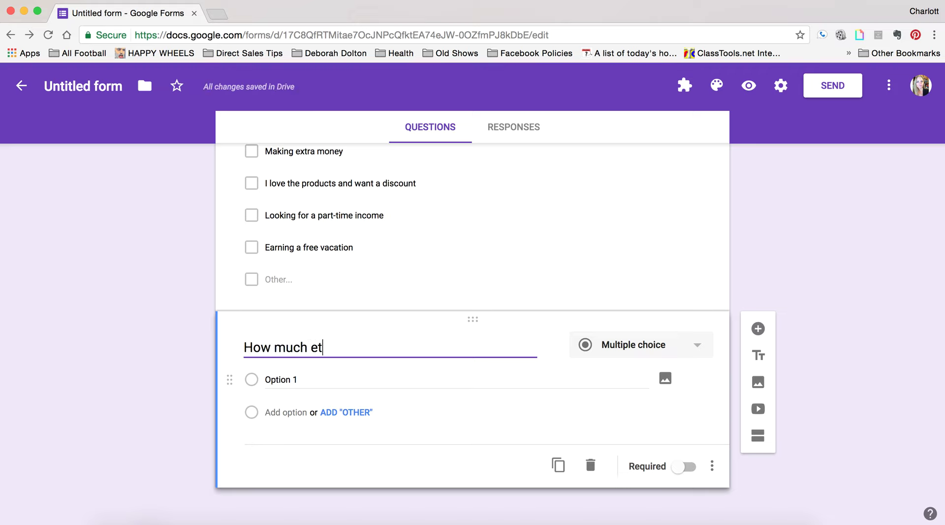
text(ra inco)
key(BackSpace)
key(BackSpace)
key(BackSpace)
key(BackSpace)
key(BackSpace)
key(BackSpace)
key(BackSpace)
key(BackSpace)
text(xtra income)
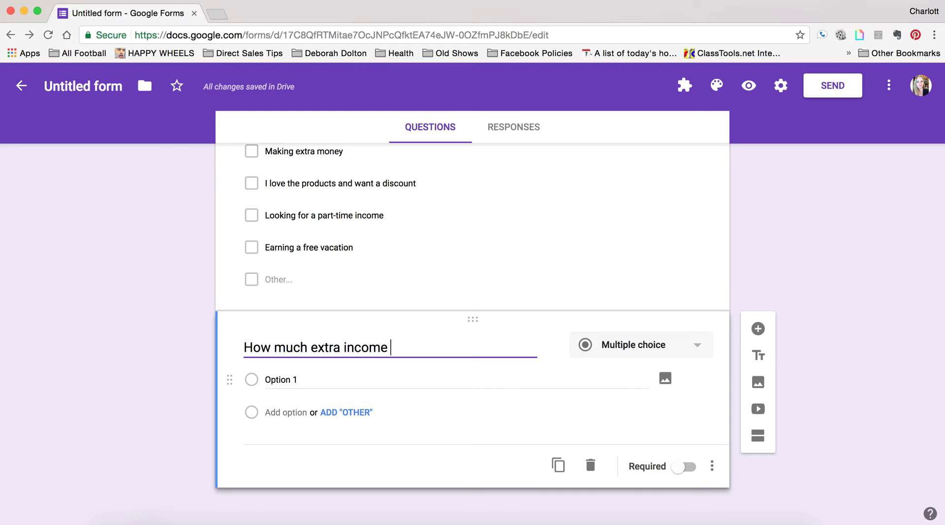
text( each month wou)
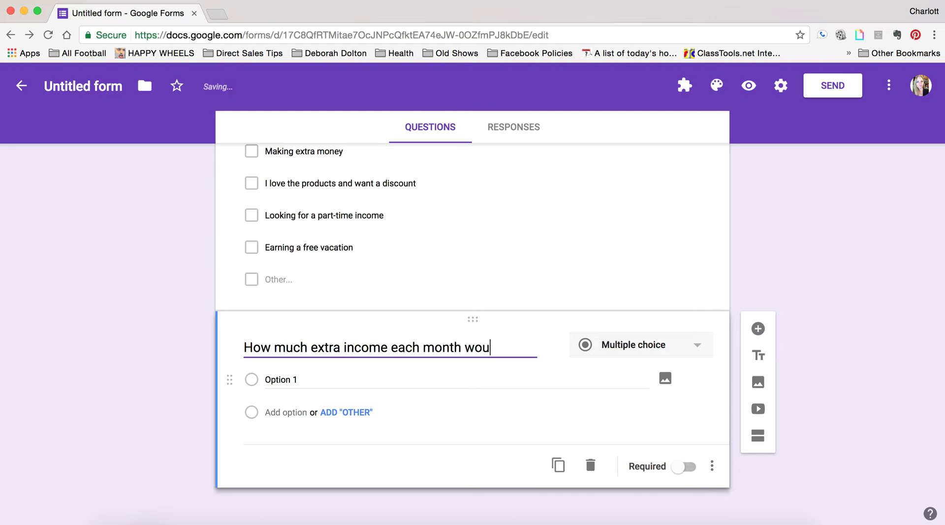
text(ld help you and your family out?)
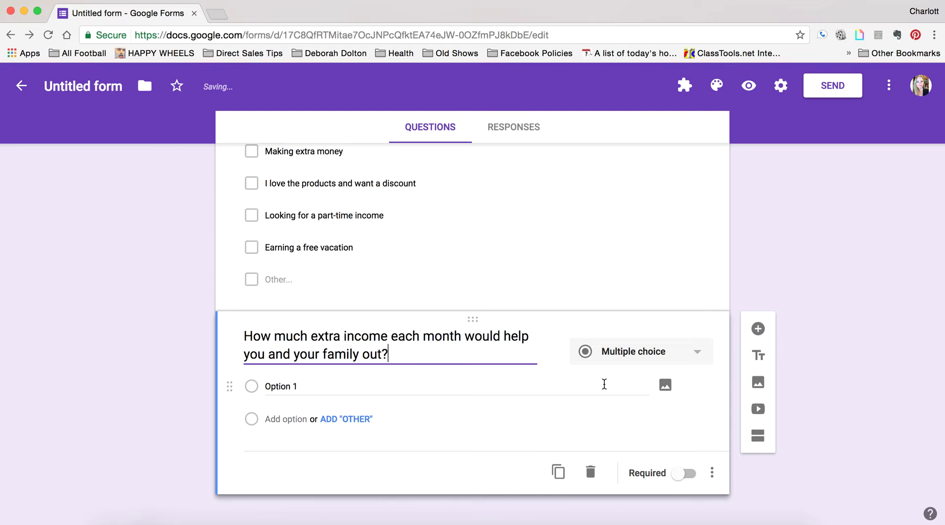
Step: Enter "$100-$500 (1-4 shows a month)" and "$700-$1195 (5-8 shows a month)" as the first two options of the extra income question
scroll(657, 424, down, 1)
click(294, 378)
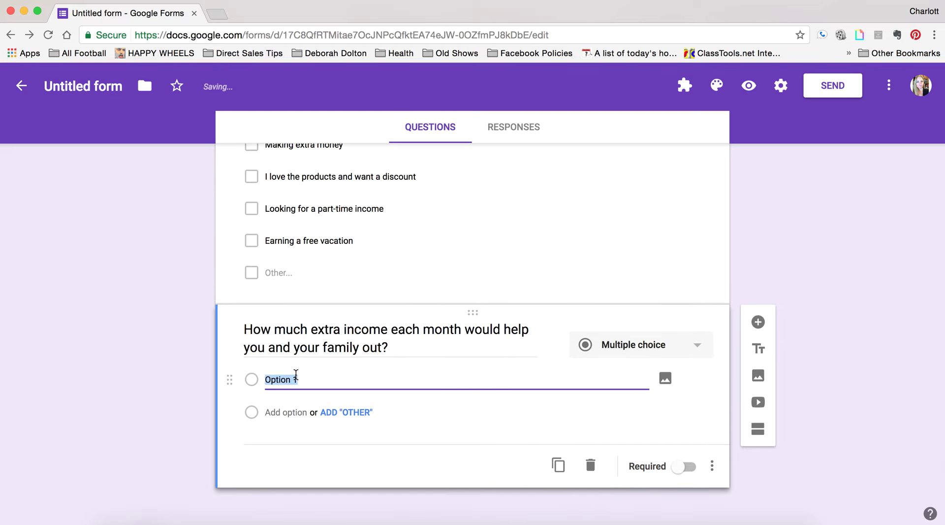
text($100-$500)
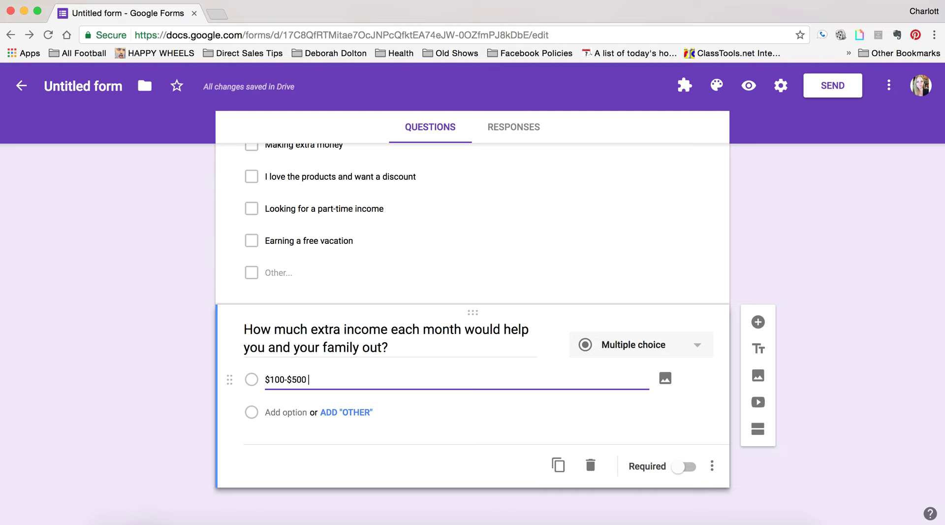
text(1-4 shows a month))
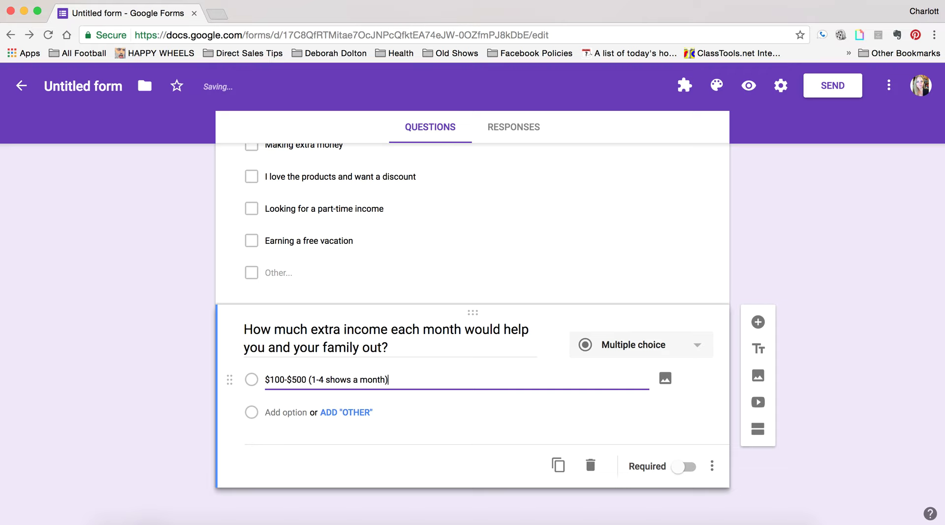
key(Return)
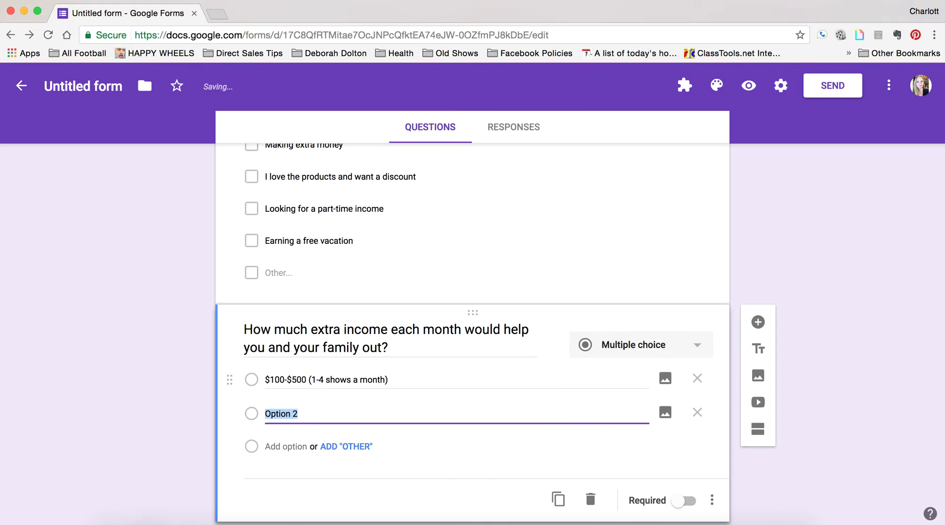
text($700-)
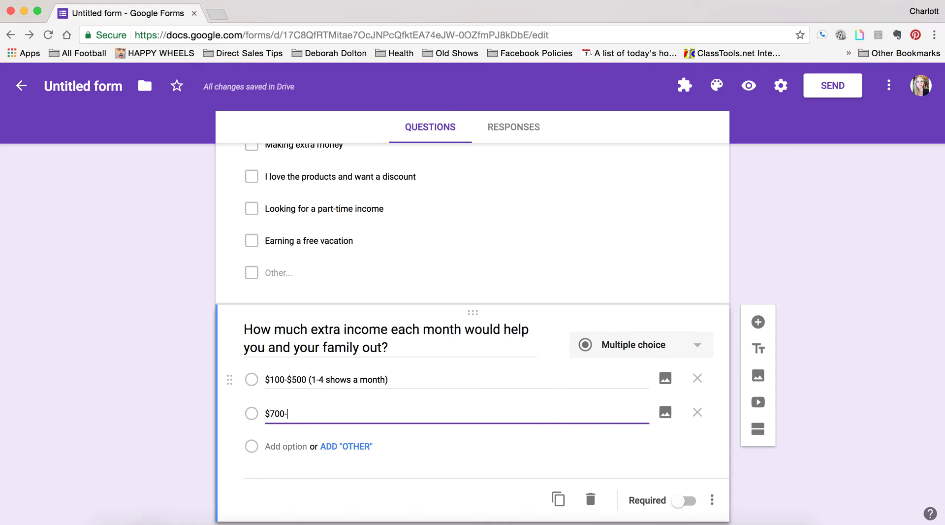
text($119)
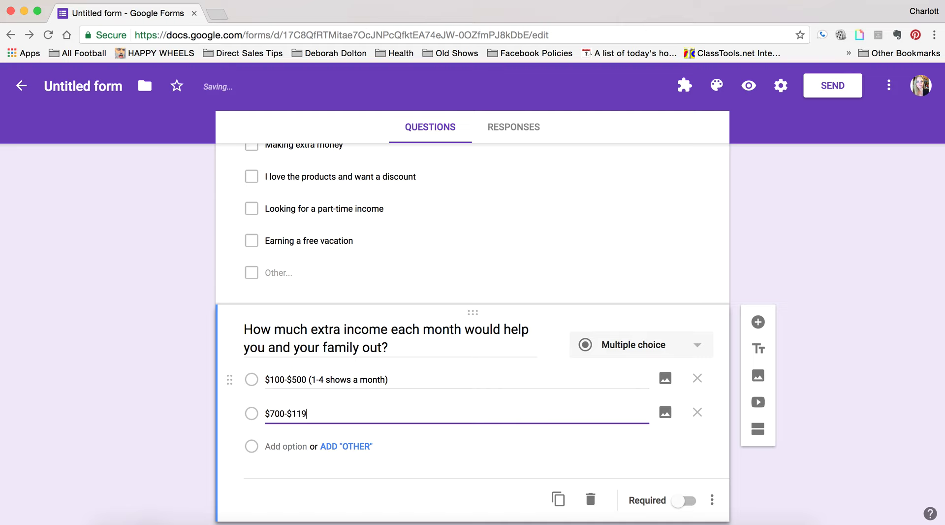
text(5 (5-8 shows a month))
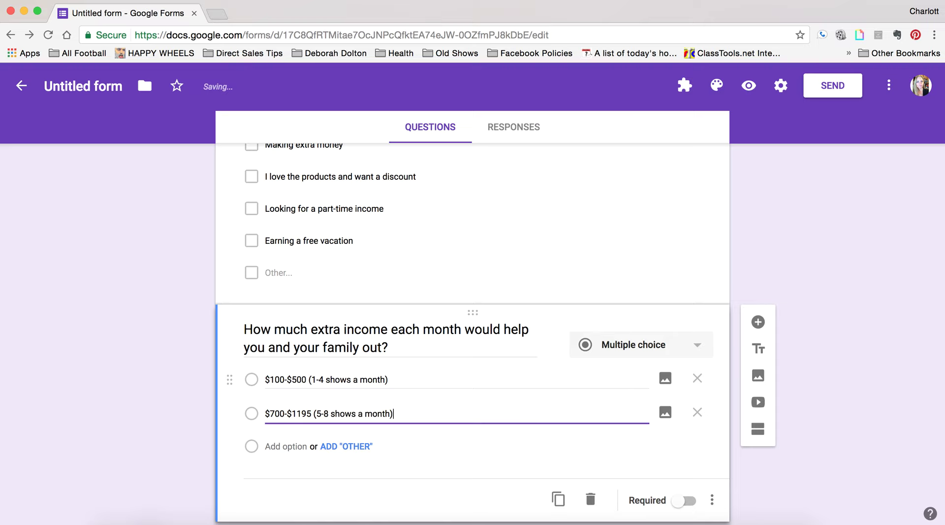
Step: Add "$1325-$1795 (9-12 shows a month)" and "$1925-$2395 (13-16 shows a month)" as the third and fourth income options
key(Return)
text($1325)
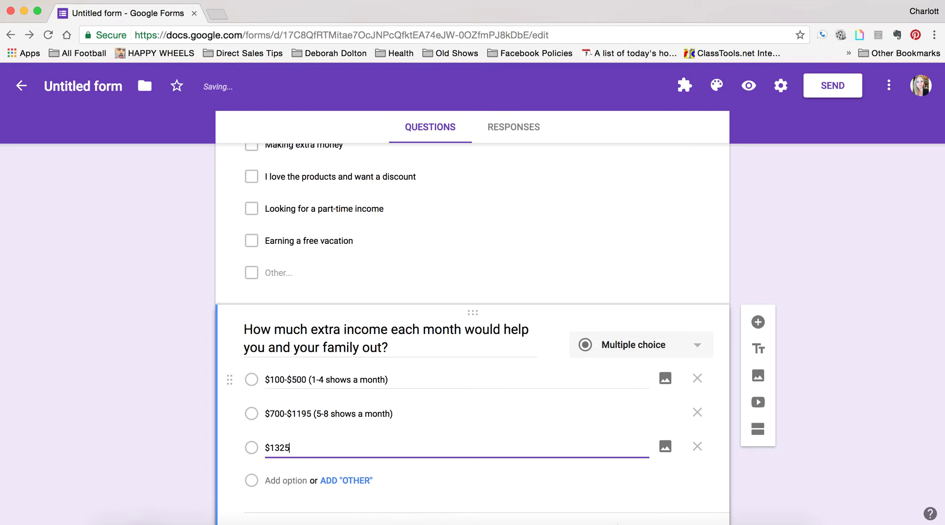
text(-$1795 (9-12 shows a month))
key(Return)
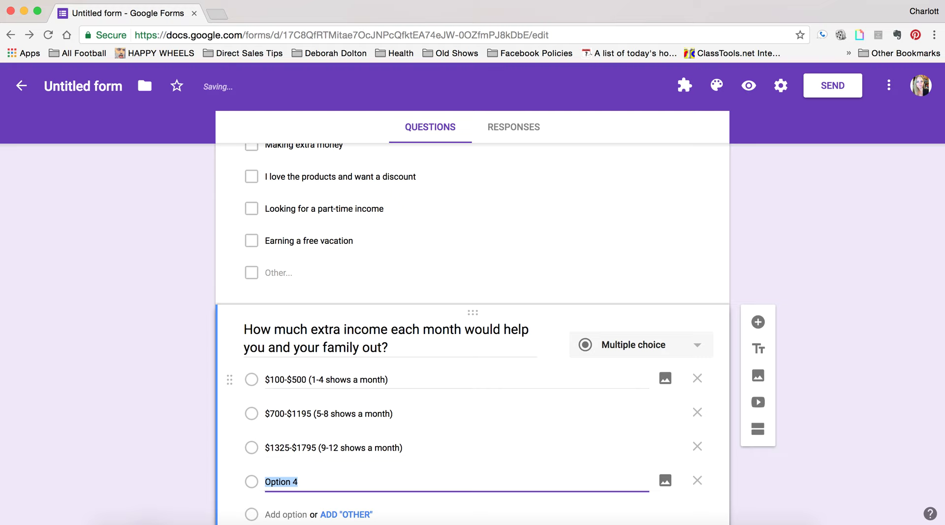
text($1925-$2395 (13)
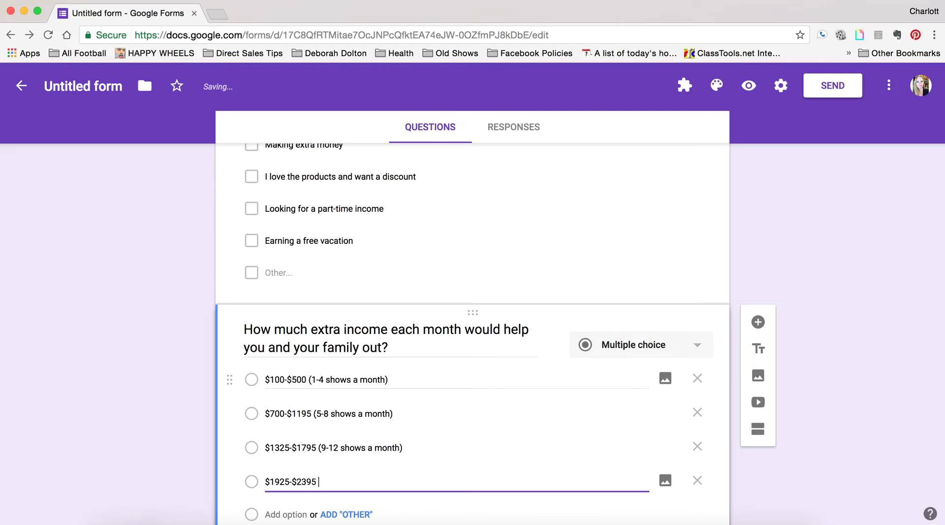
text(-16 hows)
key(BackSpace)
key(BackSpace)
key(BackSpace)
key(BackSpace)
key(BackSpace)
text(shows a month))
Step: Add an "Other" option to the extra income question and make the question required
scroll(273, 398, down, 2)
click(348, 452)
scroll(451, 459, down, 2)
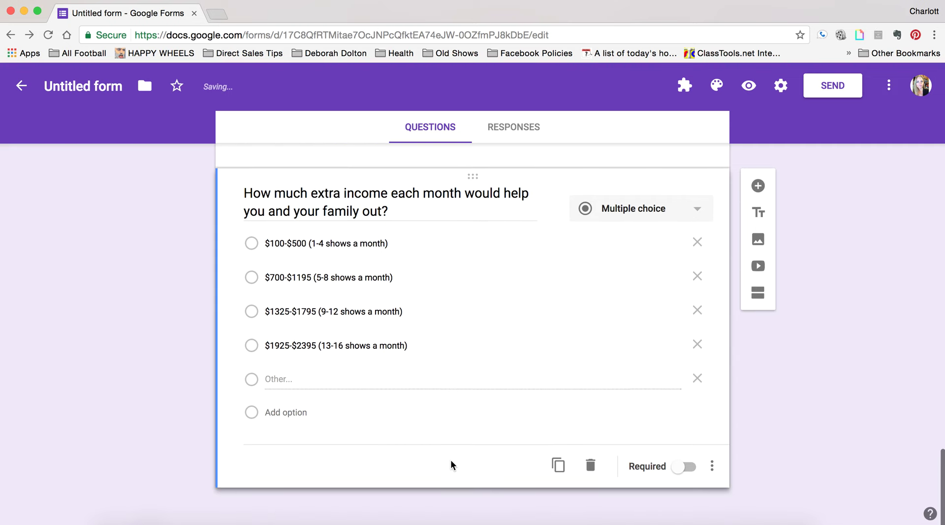
click(688, 467)
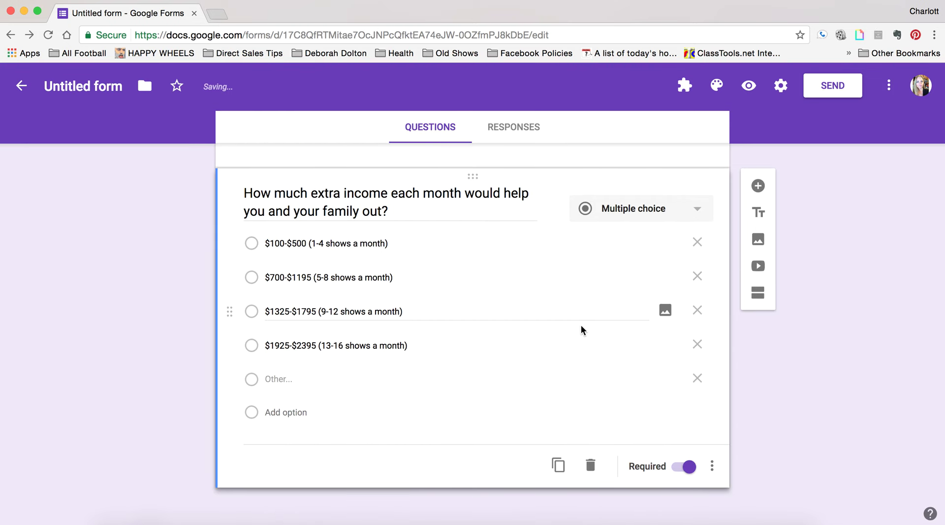
scroll(581, 330, up, 1)
scroll(610, 424, down, 1)
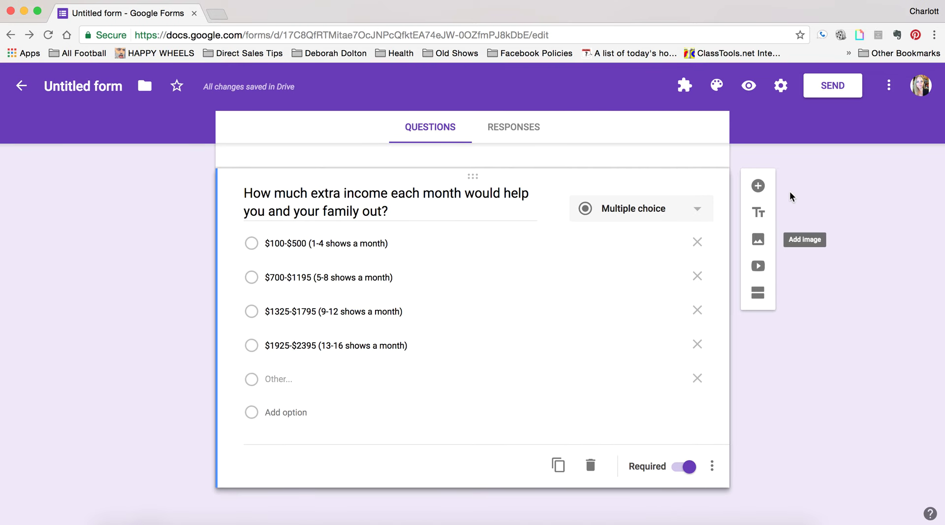
Step: Add a required paragraph question titled "What holds you back from signing up?" below the extra income question
click(758, 185)
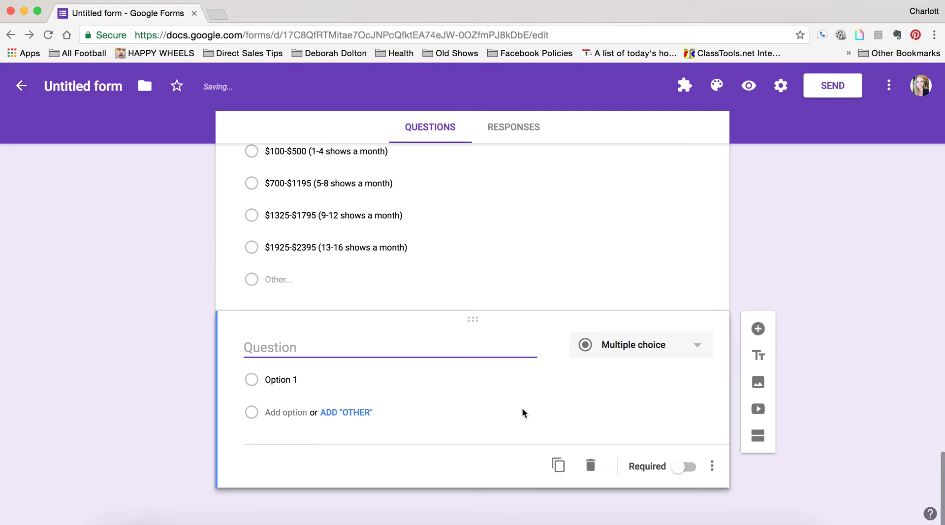
text(What holds you back from signing up)
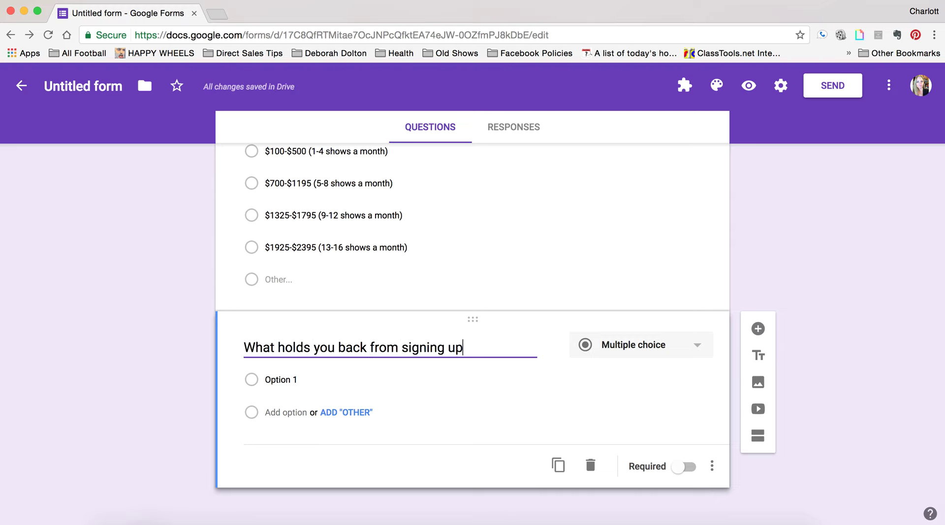
text(?)
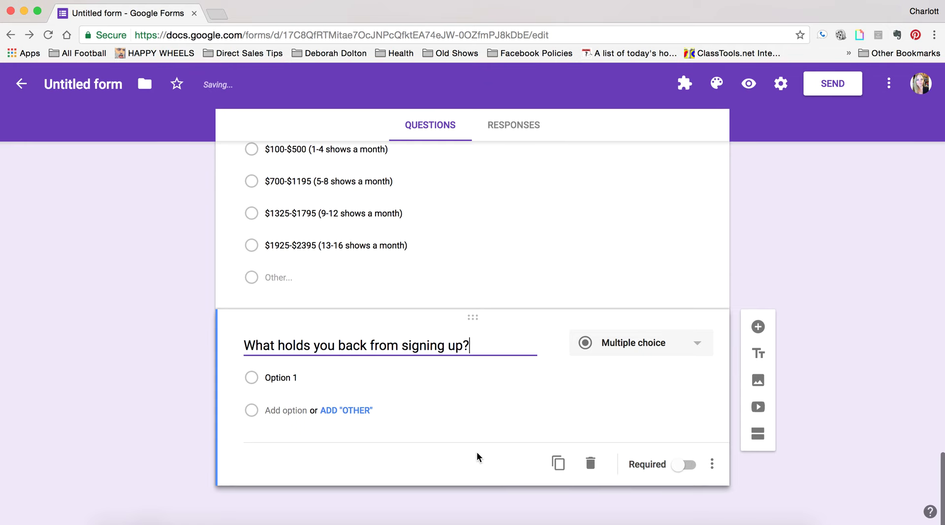
click(628, 353)
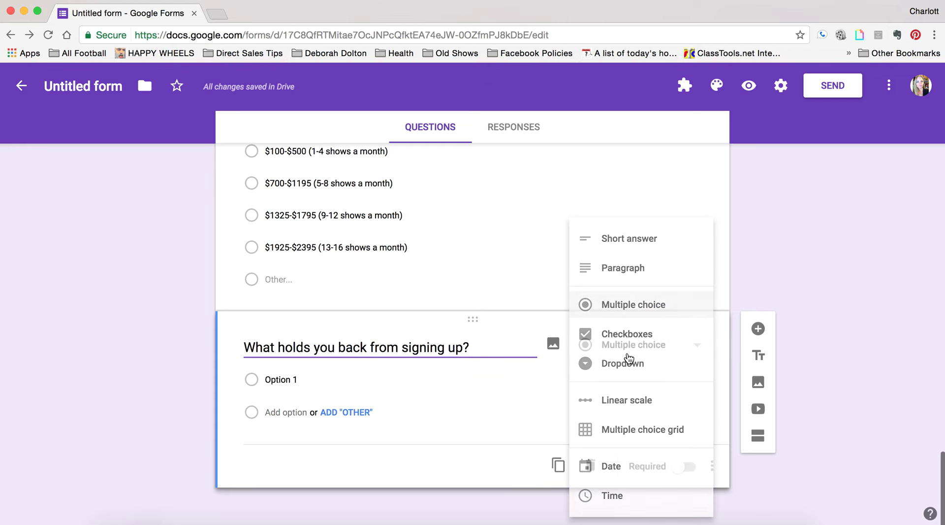
click(628, 267)
click(685, 466)
Step: Add a date question titled "Would you like to schedule a time to talk and get your questions answered"
click(757, 354)
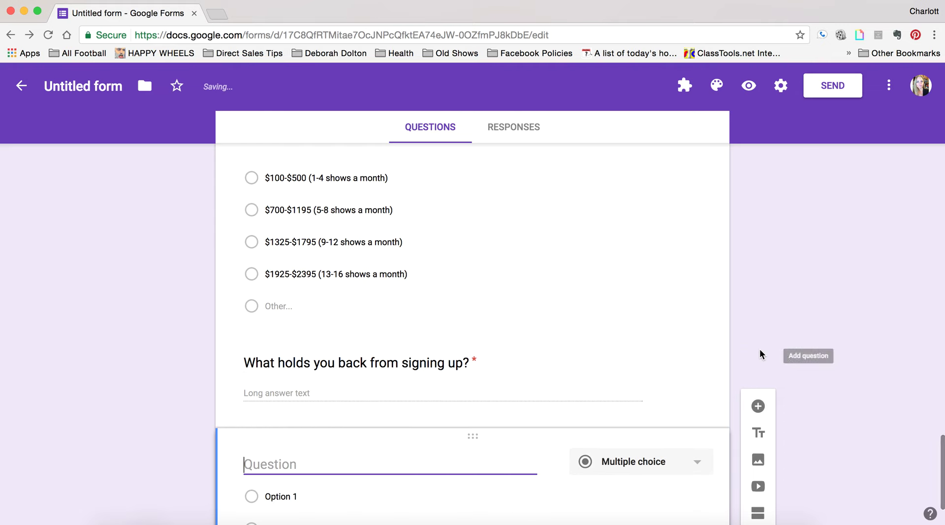
text(Wou)
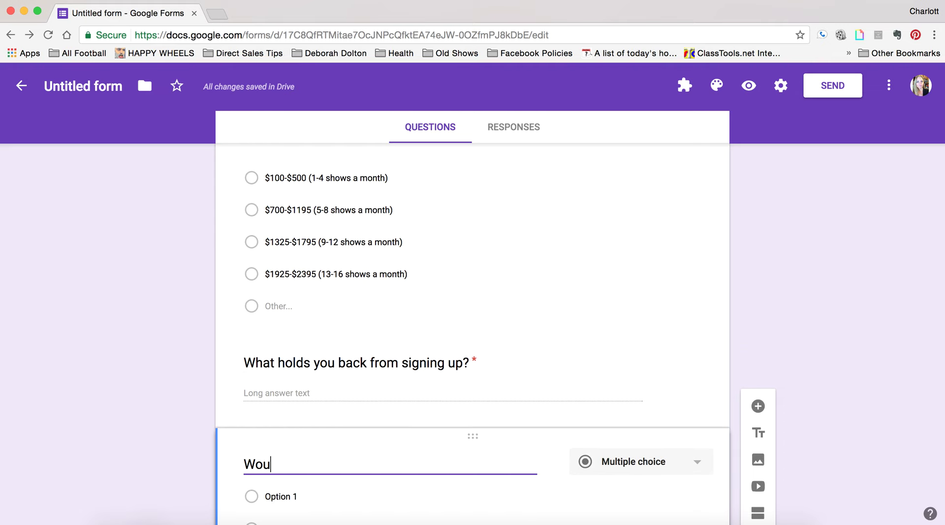
text(ld you like to sch)
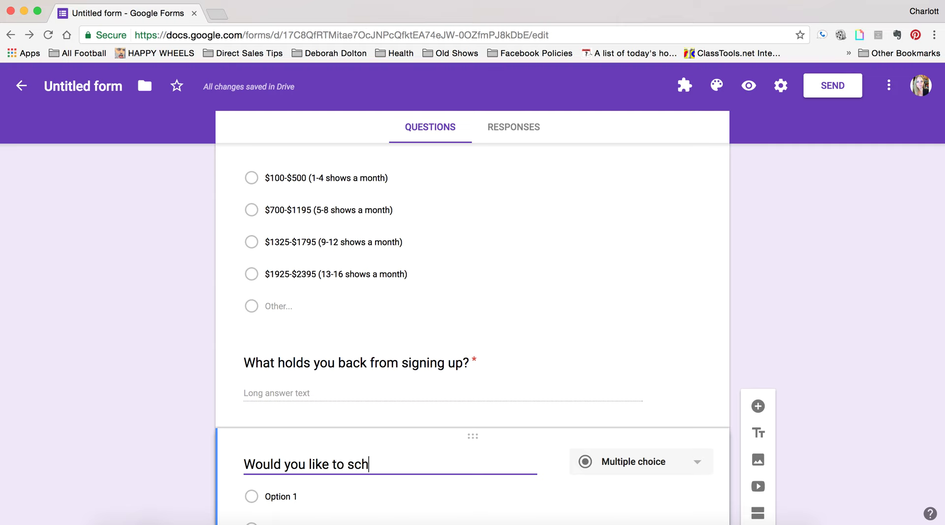
text(edule a time to talk)
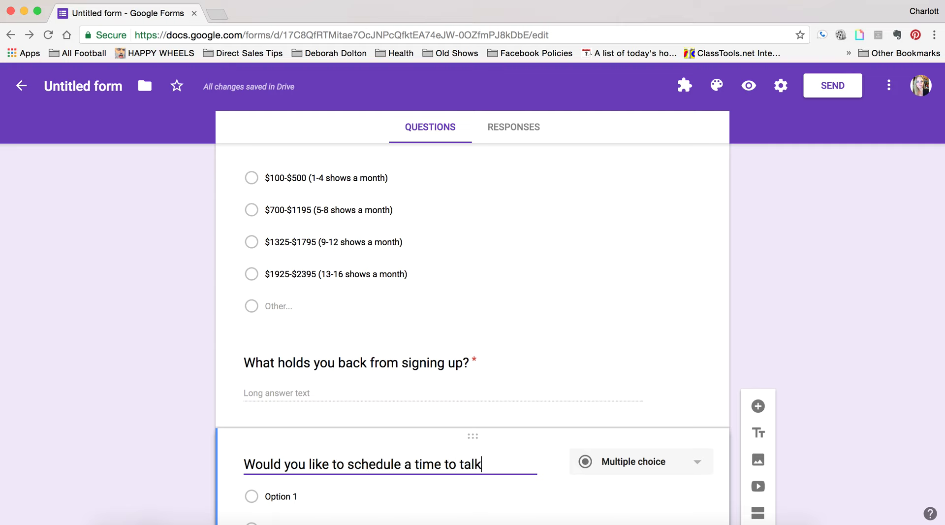
text( and get your questios)
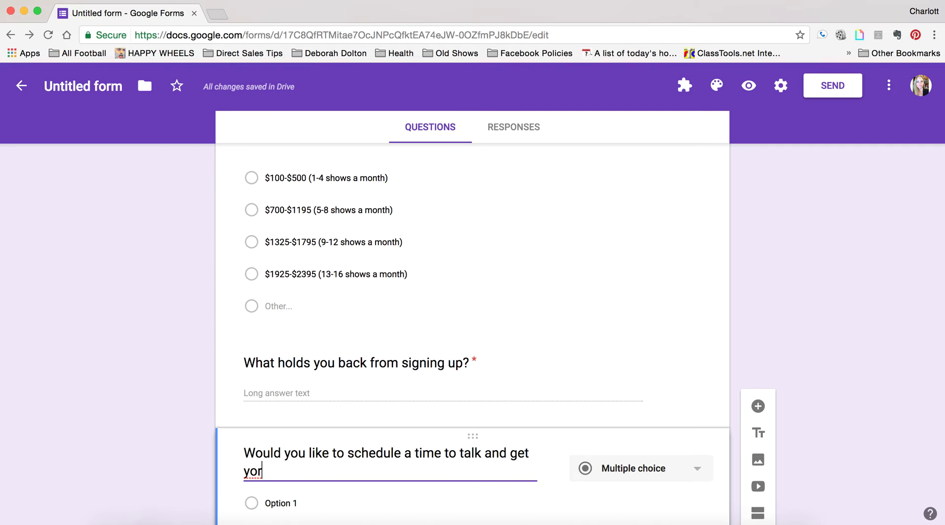
key(BackSpace)
key(BackSpace)
text(ns answered)
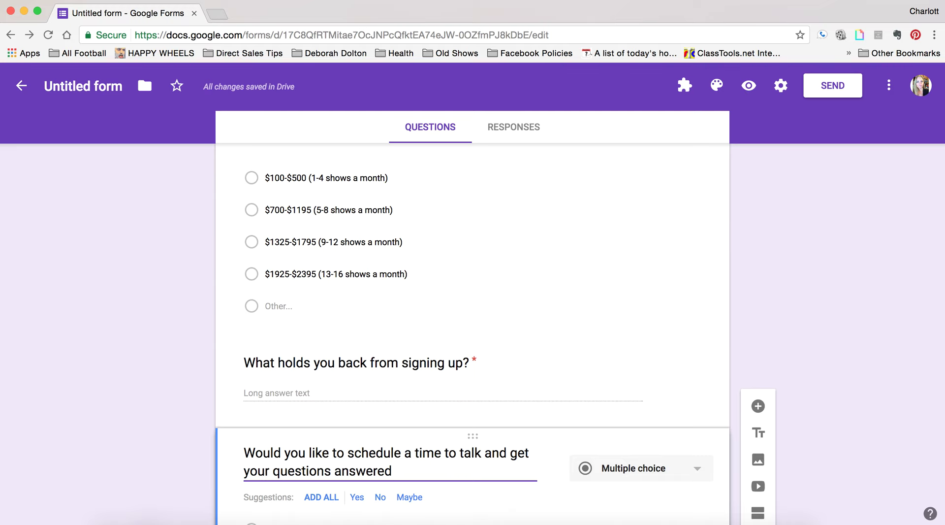
scroll(788, 367, down, 3)
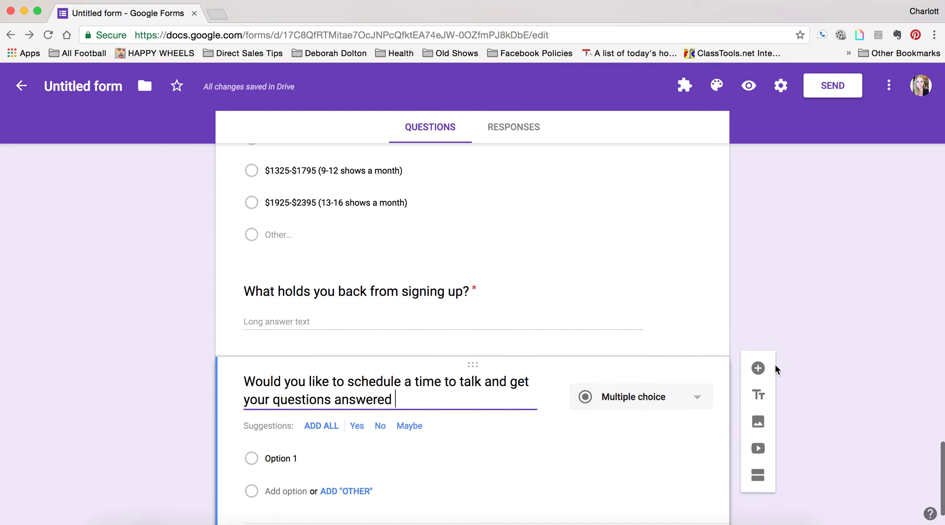
click(651, 394)
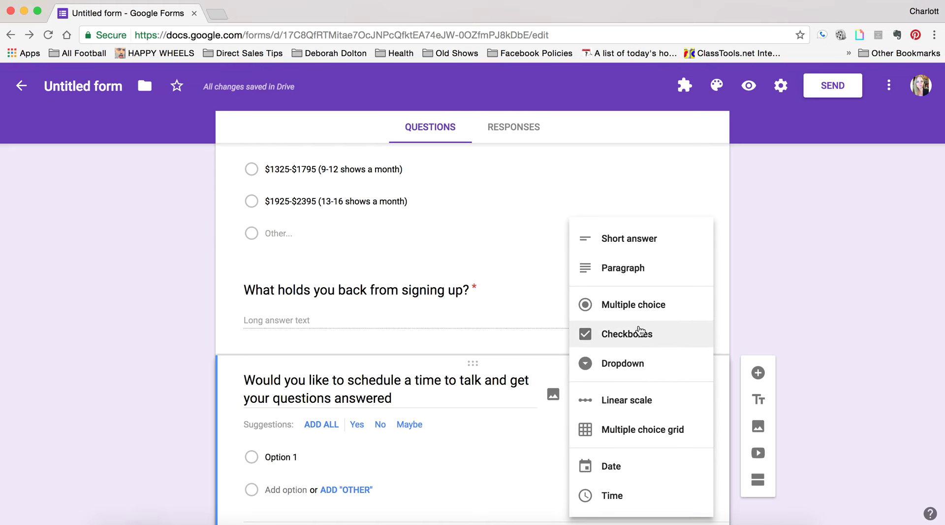
click(626, 473)
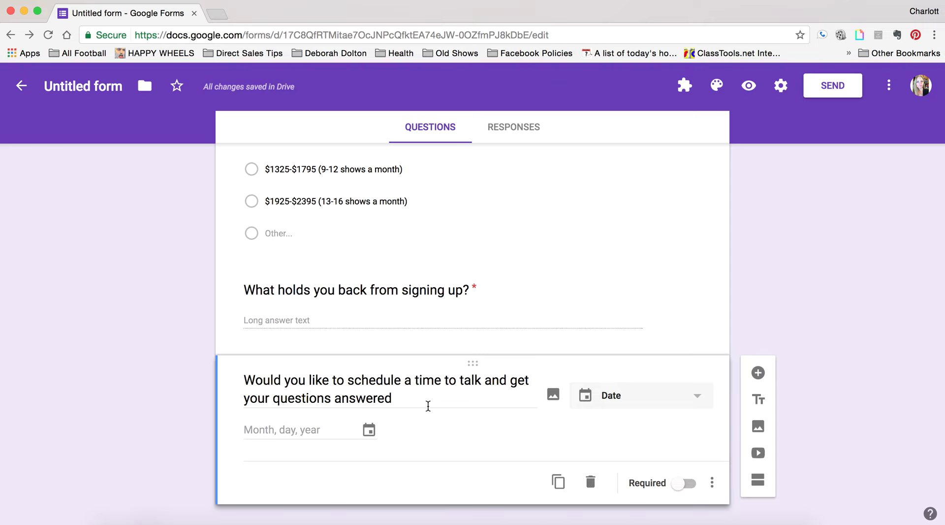
Step: Review the form's sections, from the party-scheduling section through the consultant question to the #GrabASpoon section
scroll(428, 405, up, 2)
scroll(428, 405, down, 12)
scroll(427, 405, up, 2)
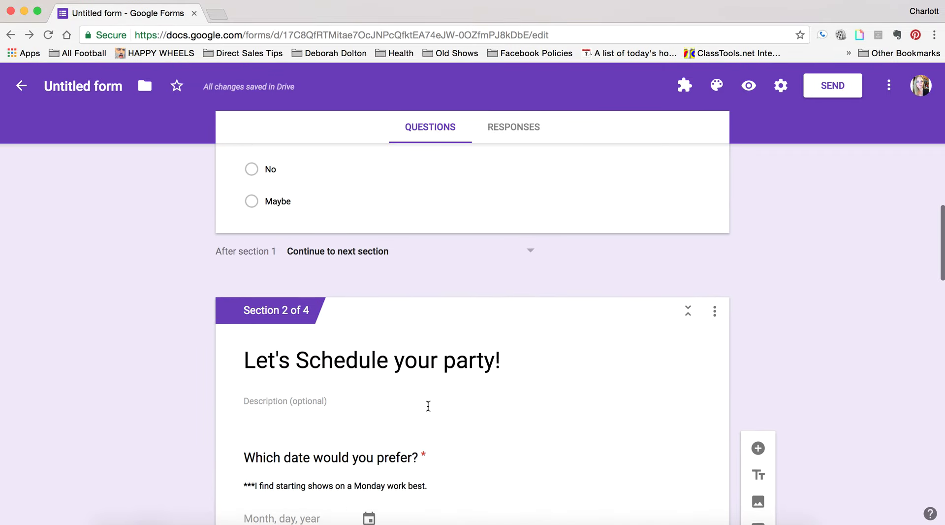
scroll(428, 405, down, 15)
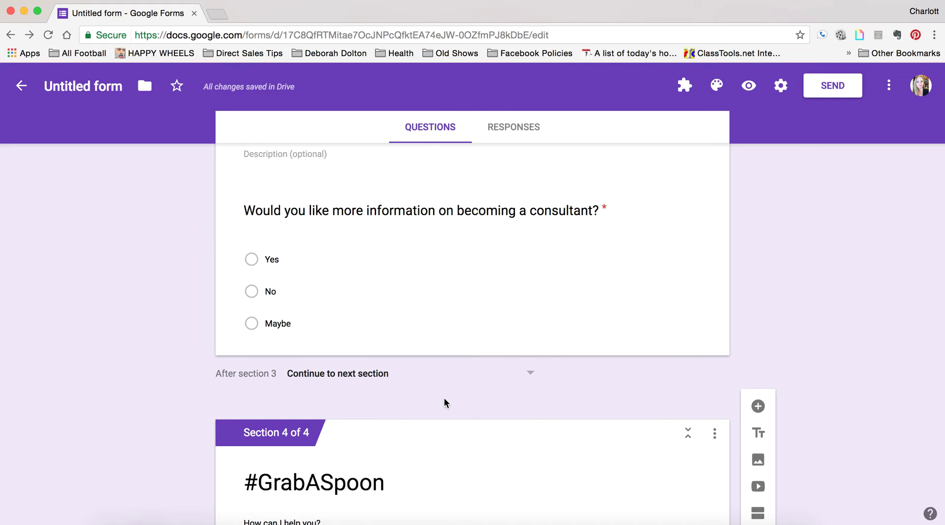
scroll(443, 398, down, 5)
scroll(380, 279, up, 5)
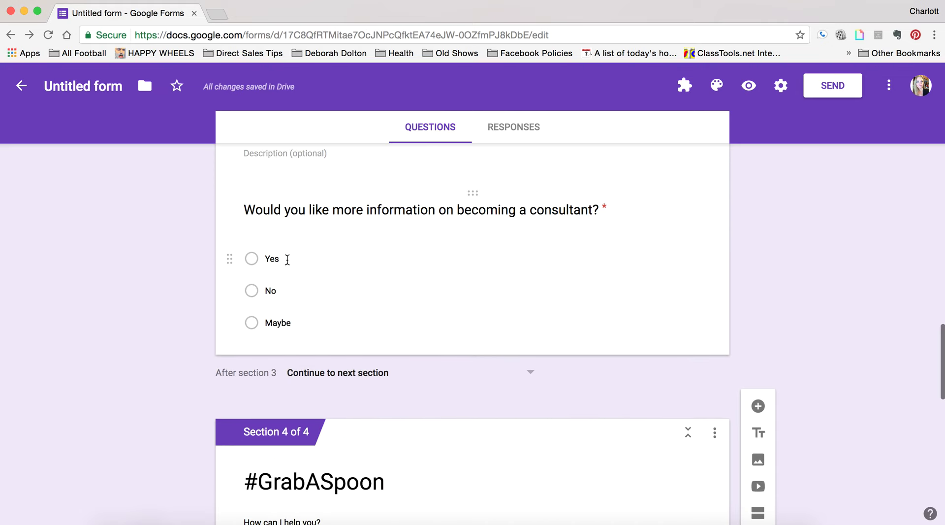
Step: Turn on answer-based section branching for the consultant information question and route both Yes and Maybe to section 4 (#GrabASpoon)
click(281, 258)
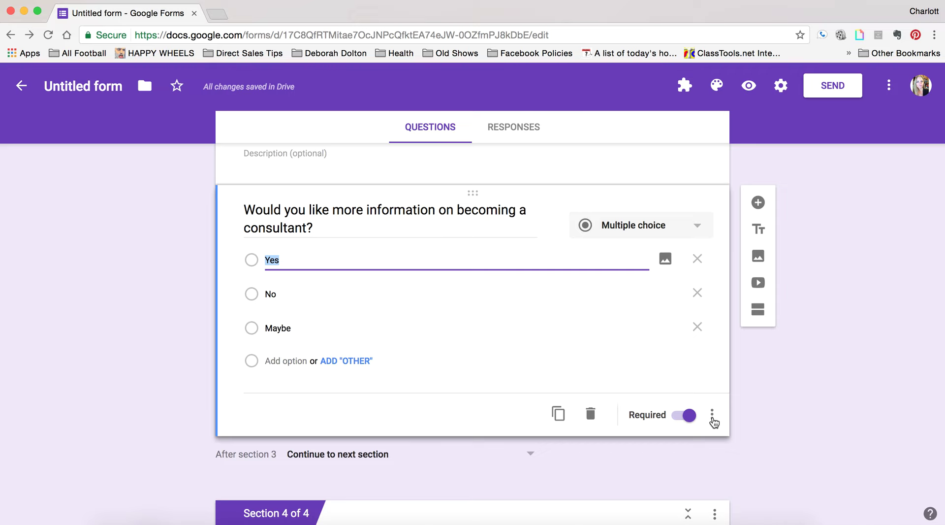
click(712, 419)
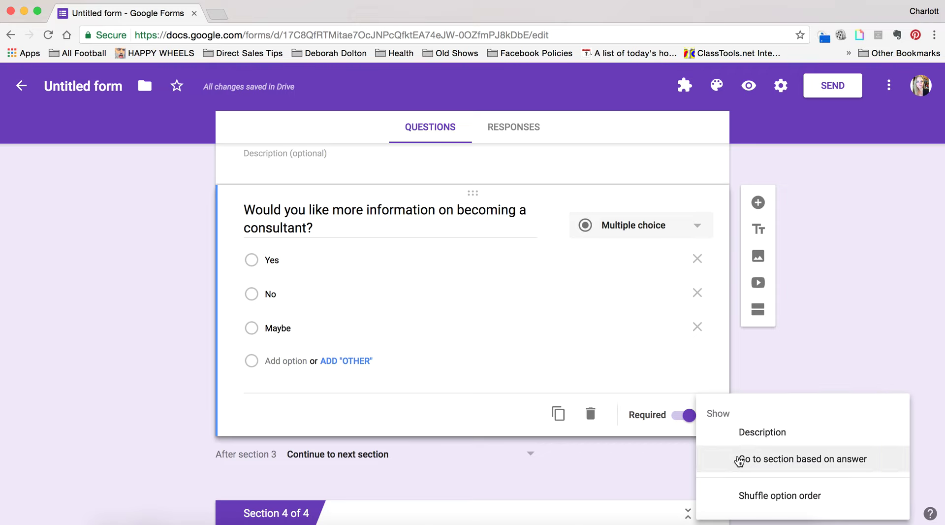
click(740, 458)
click(533, 266)
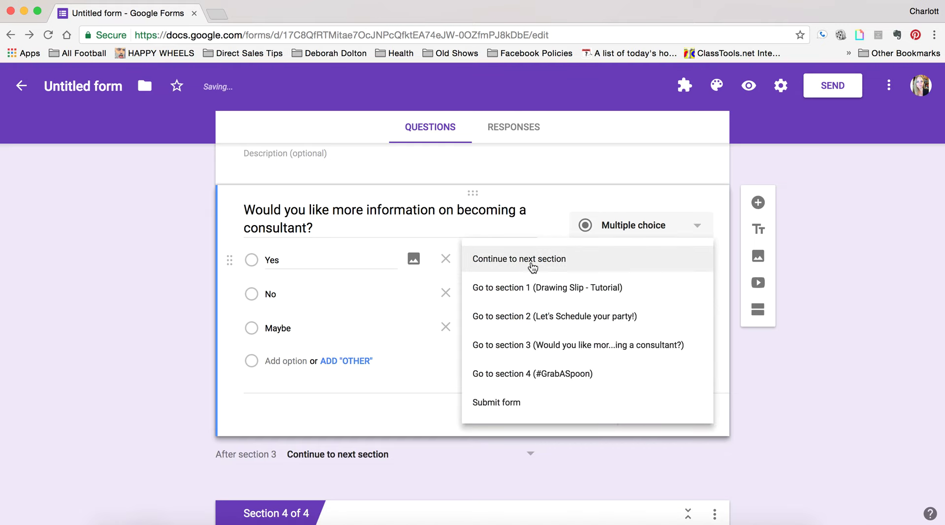
click(530, 374)
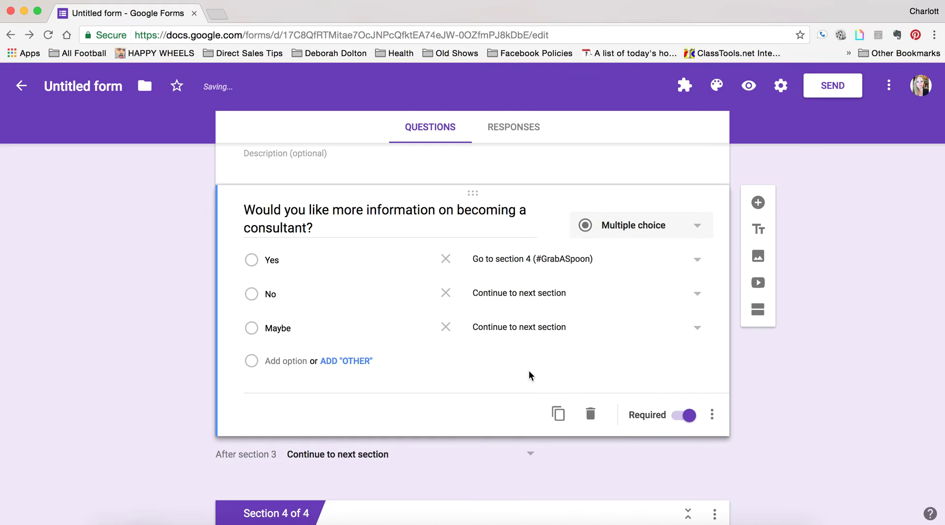
click(517, 294)
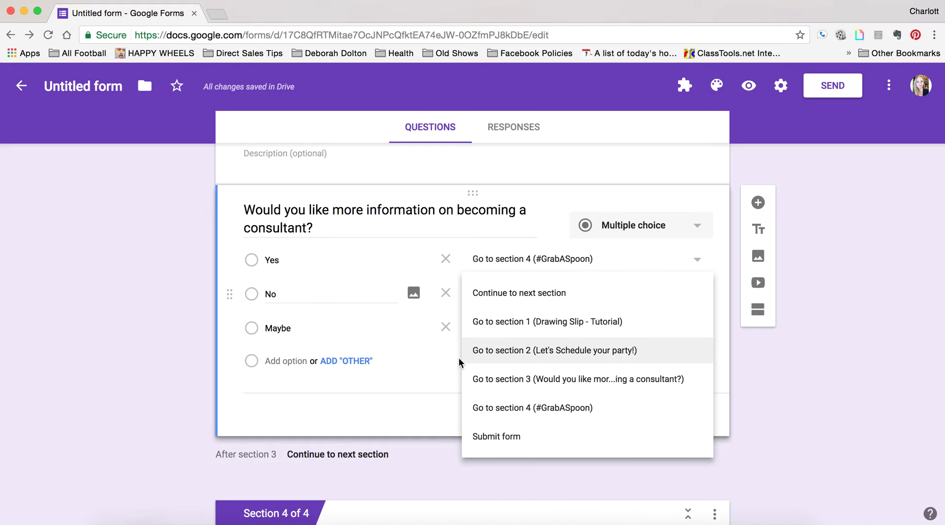
click(447, 379)
click(526, 328)
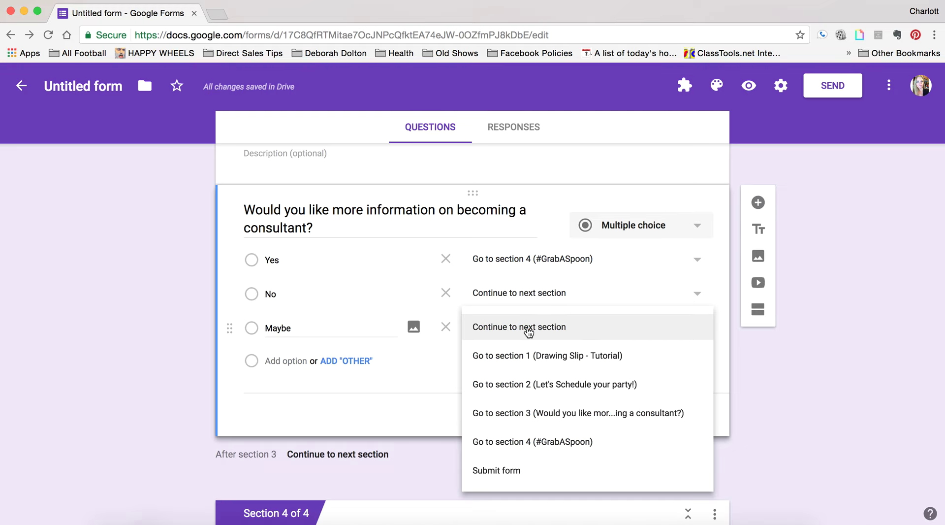
click(522, 448)
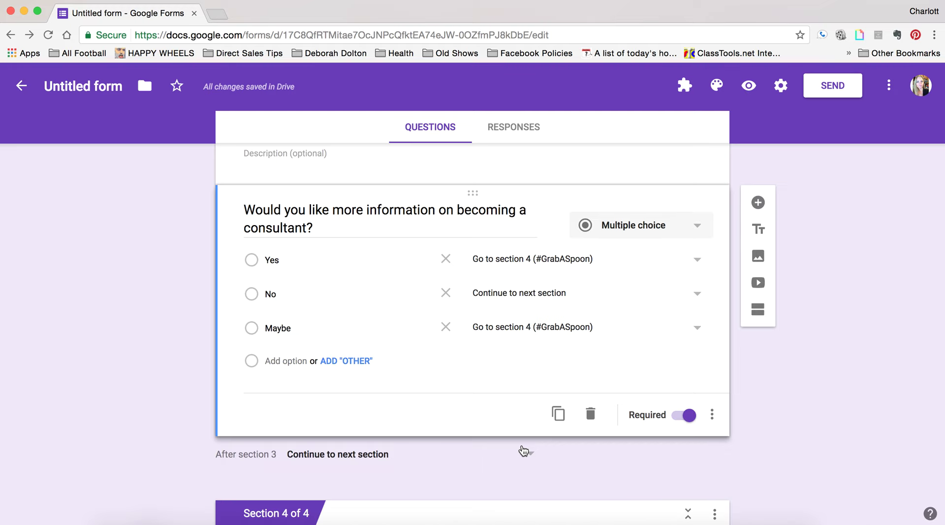
Step: Add a new section after the date question at the end of the #GrabASpoon section and title it "Comments or Questions?"
scroll(665, 454, down, 8)
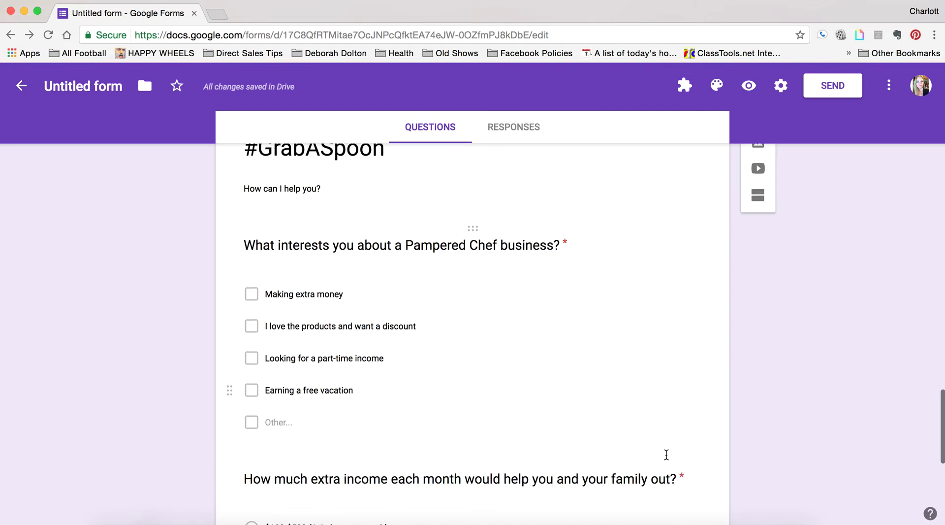
scroll(665, 454, down, 8)
click(686, 450)
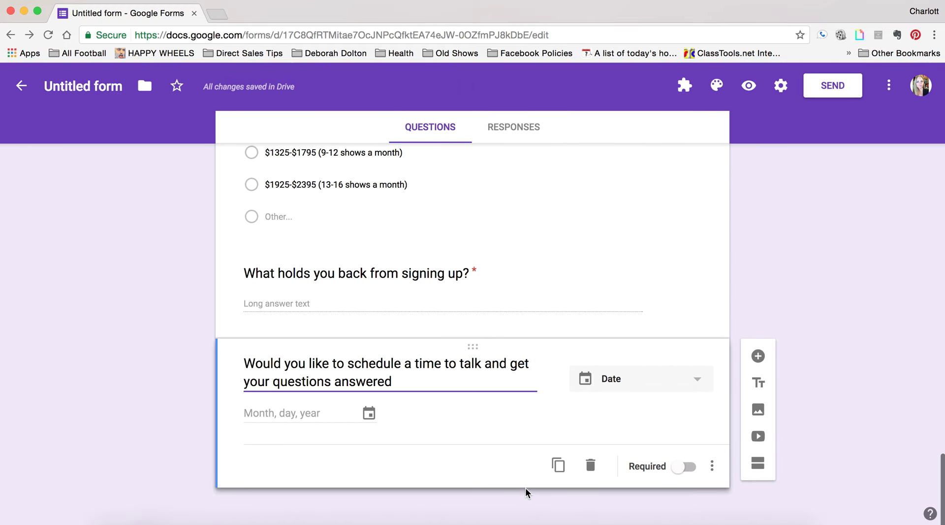
click(518, 470)
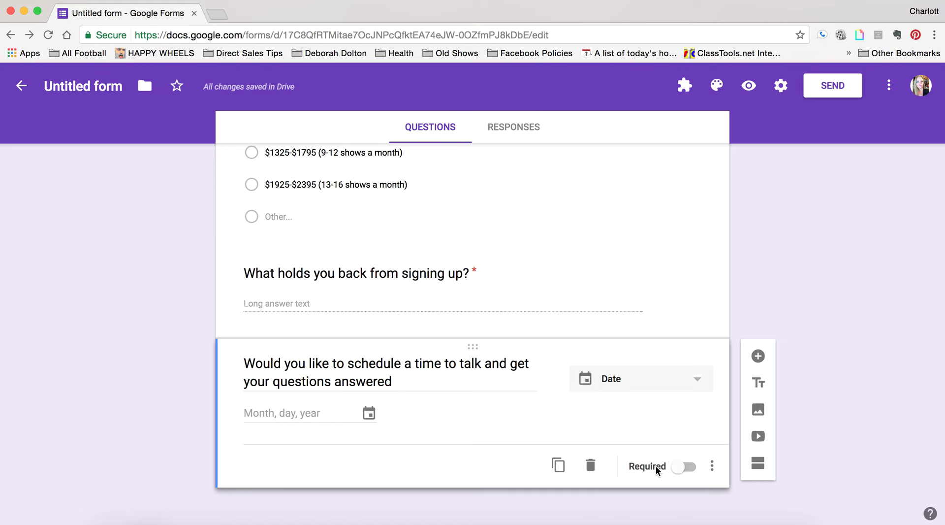
click(652, 293)
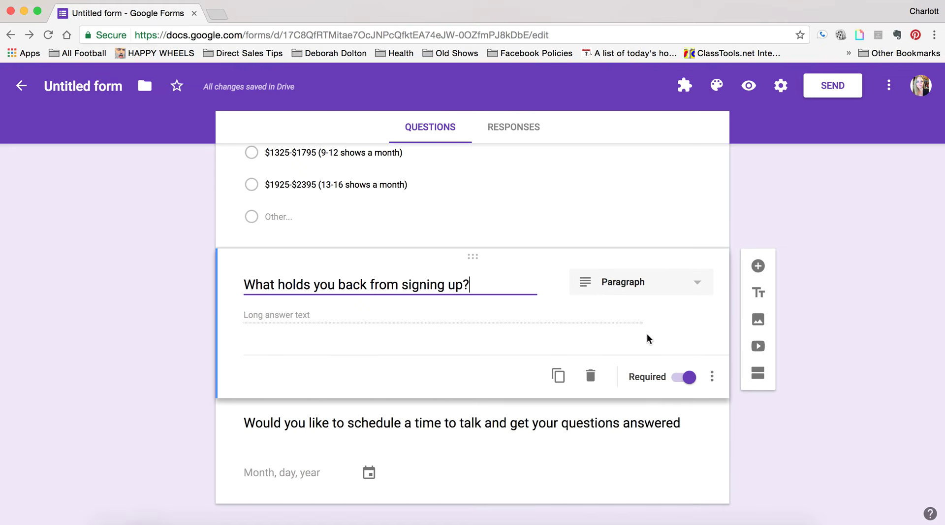
click(644, 433)
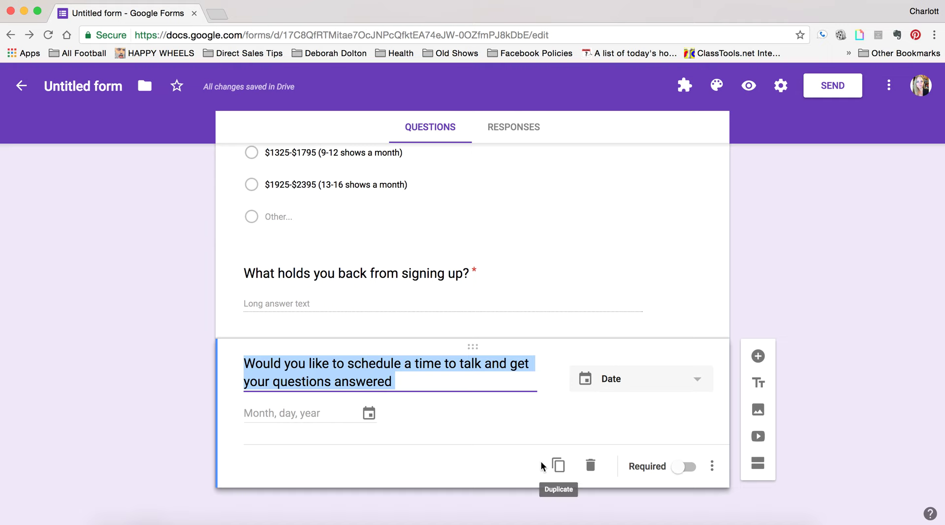
click(473, 466)
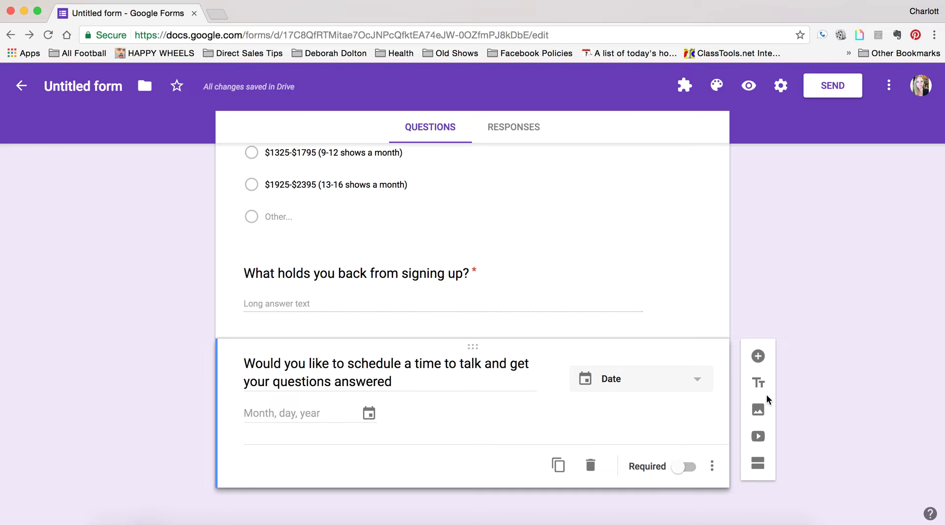
click(758, 464)
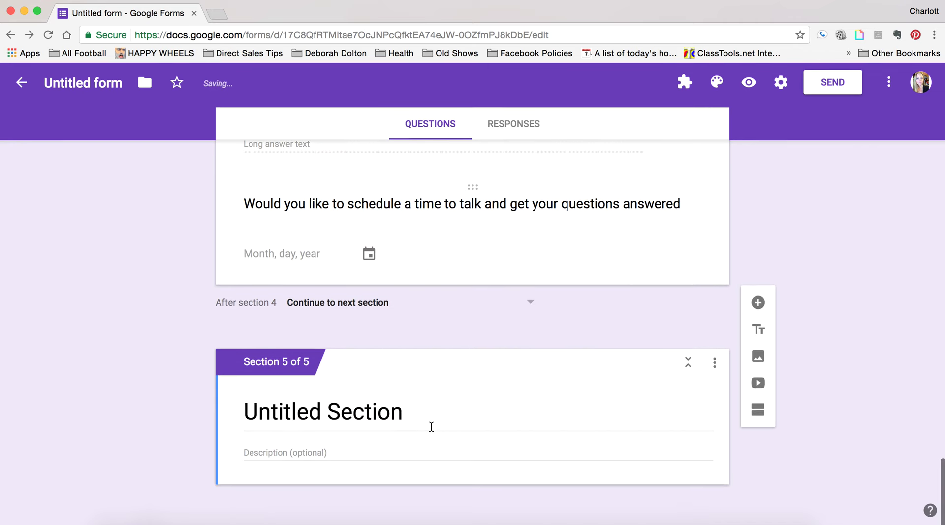
click(373, 413)
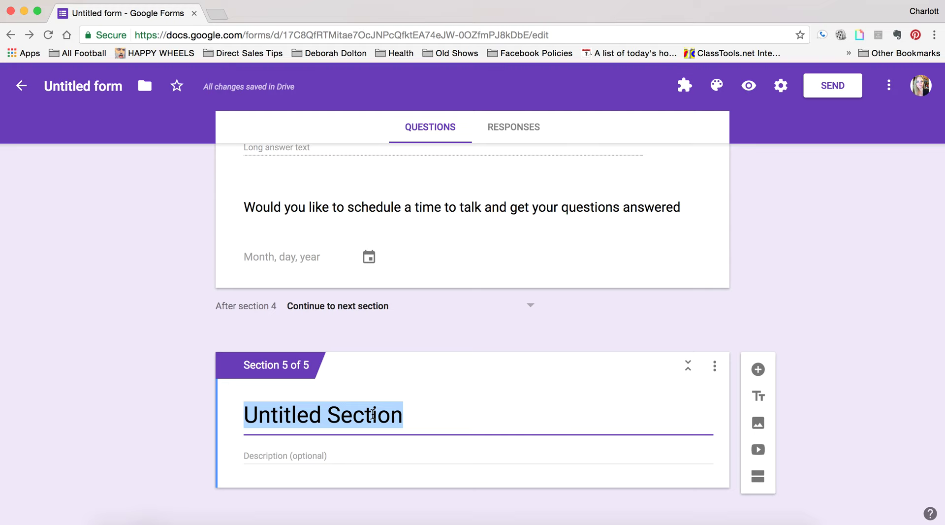
text(Comments)
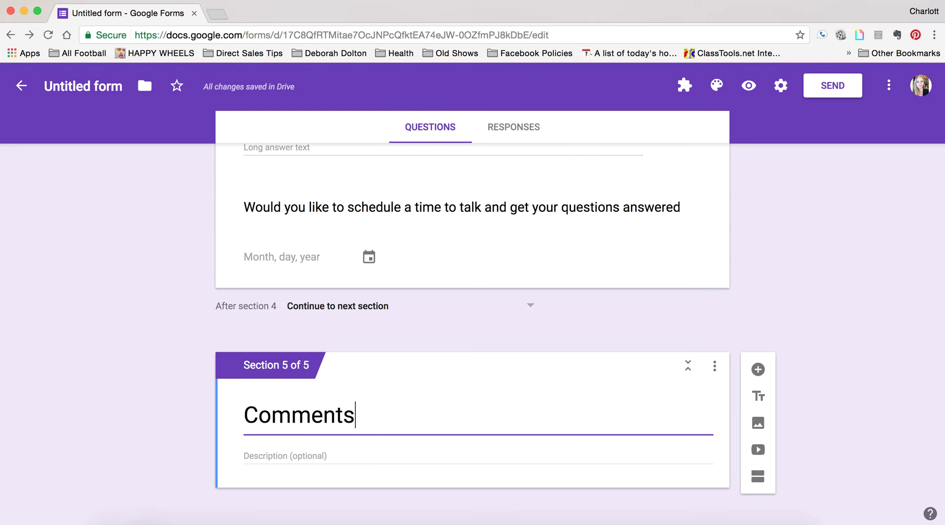
text( or Questions)
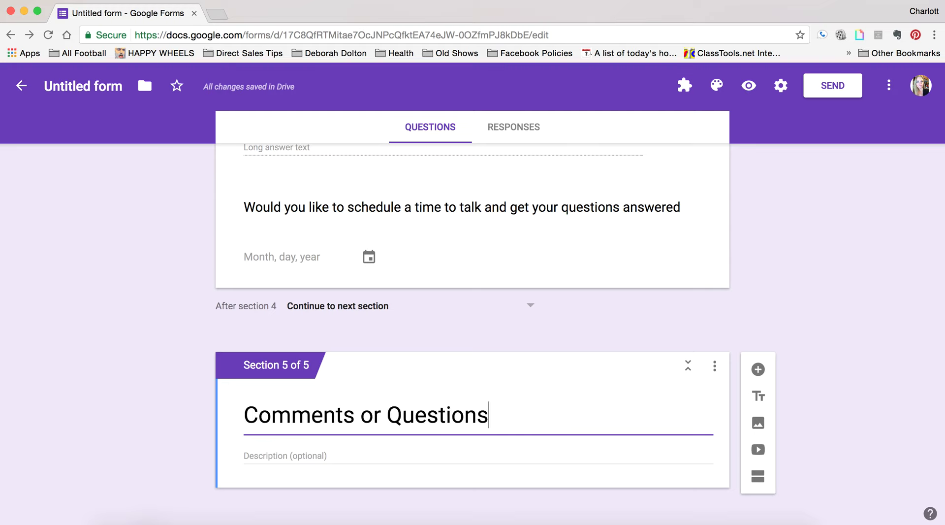
text(?)
Step: Set the section's description to "Ask me anything, give me feedback on what you'd like to see more of, say hello, tell me a joke, microwave"
click(303, 454)
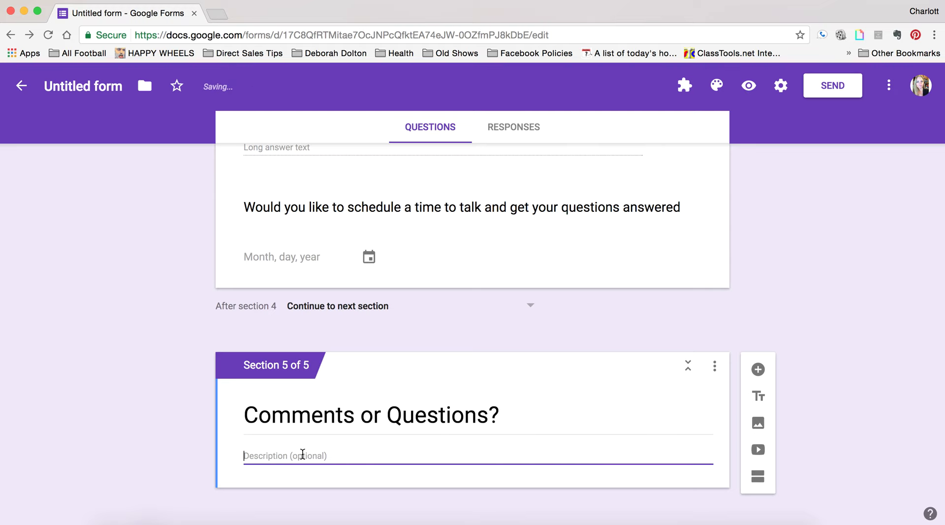
text(J)
key(BackSpace)
text(Ask)
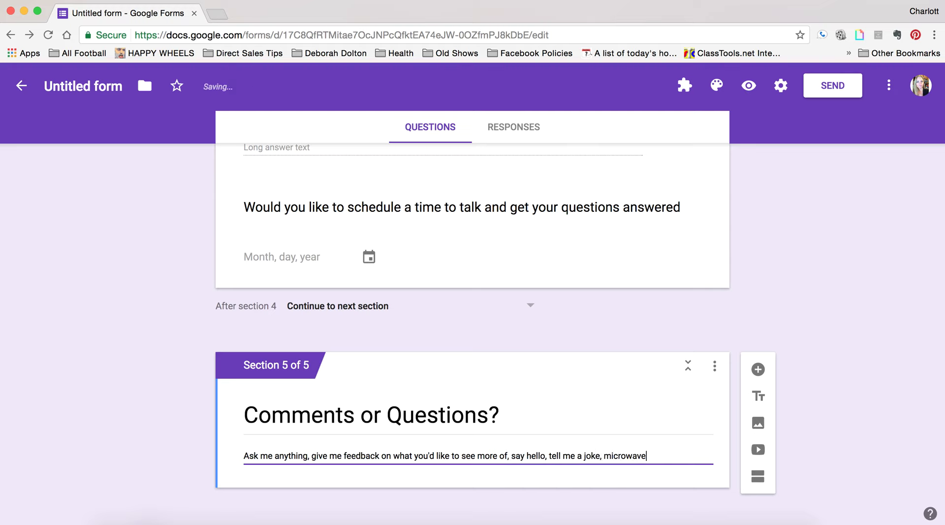
click(810, 364)
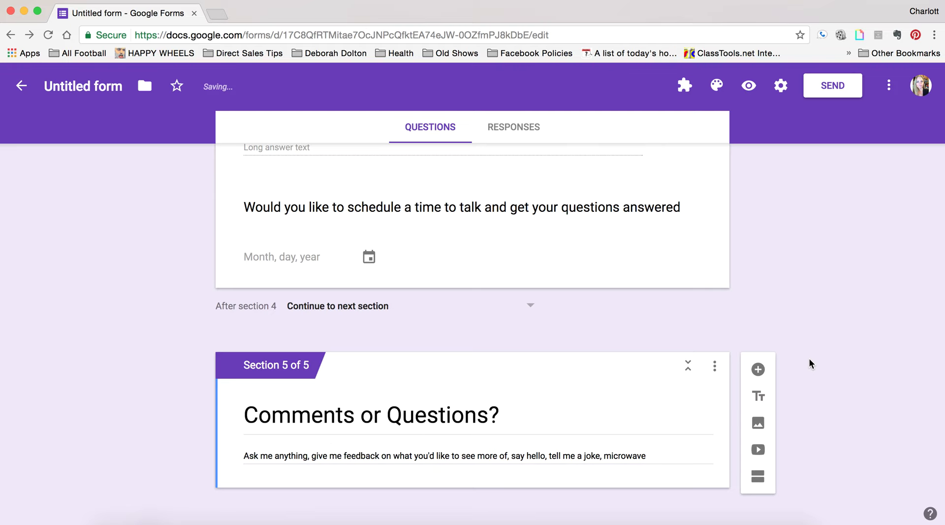
Step: Add a paragraph question titled "Comments or Questions?" to the new last section, leaving it optional
click(755, 373)
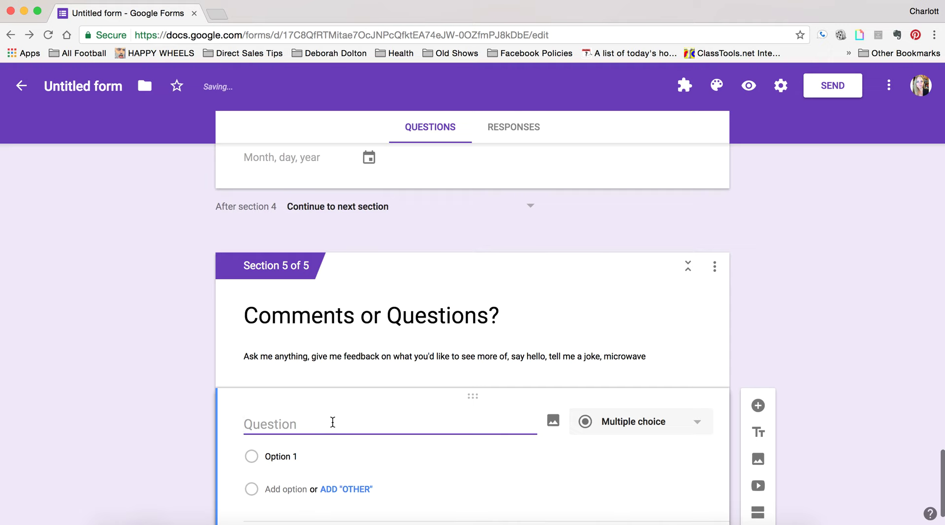
text(Comments o)
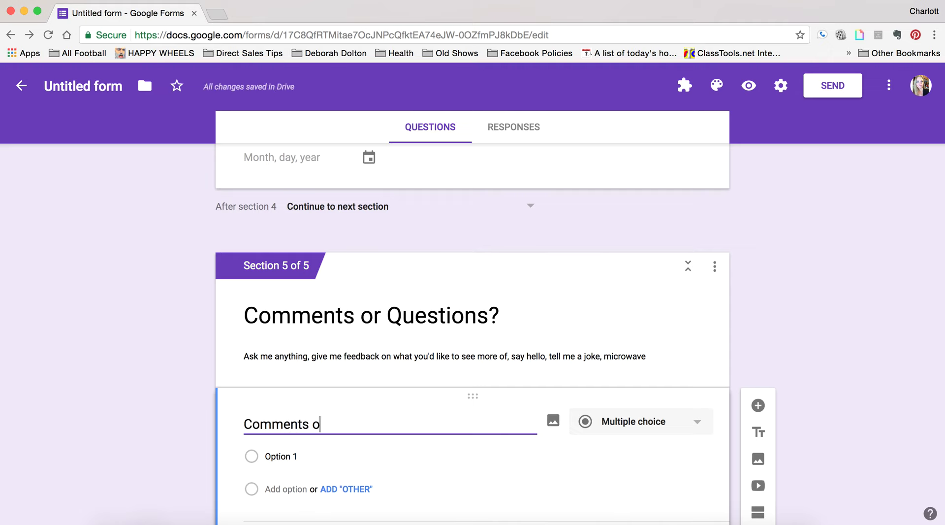
text(r Questions?)
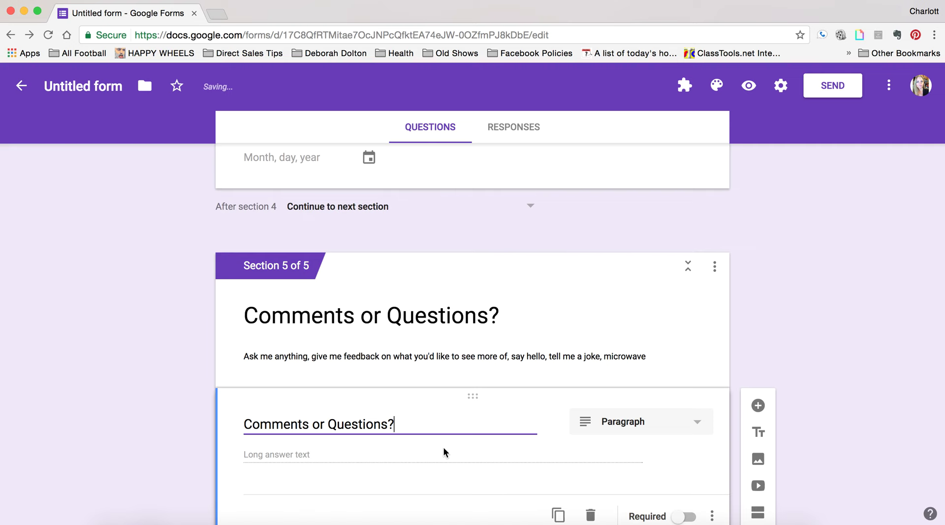
scroll(443, 447, down, 2)
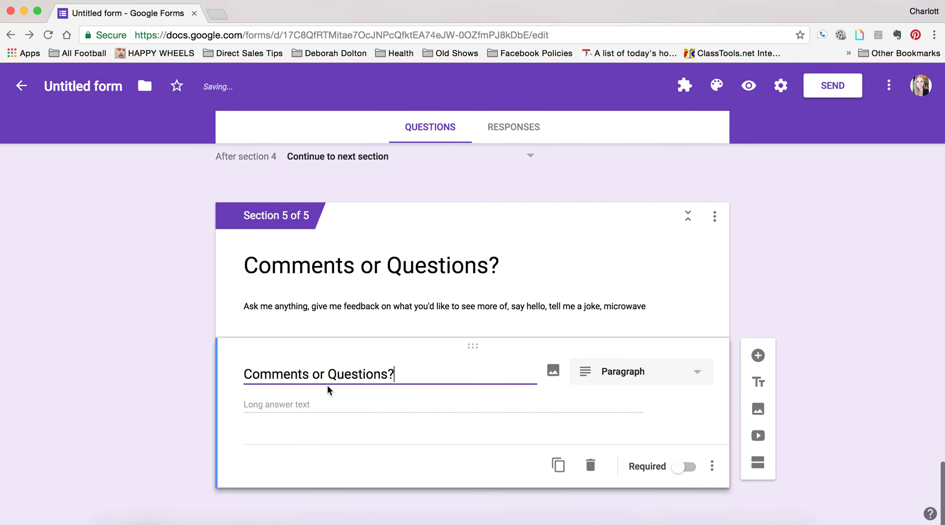
click(630, 389)
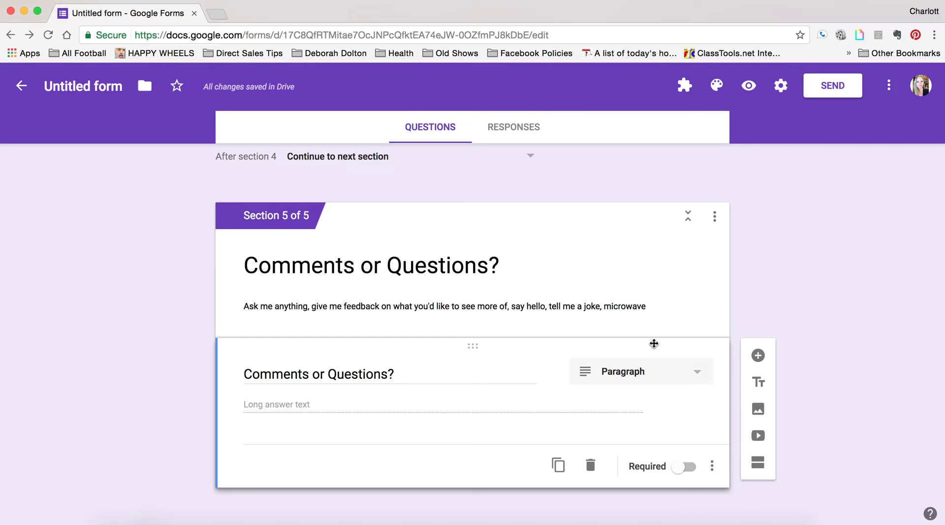
Step: Review the form from the Drawing Slip title and description through the contact and hosting questions to the party-scheduling section's heading
scroll(771, 303, up, 2)
scroll(771, 300, up, 20)
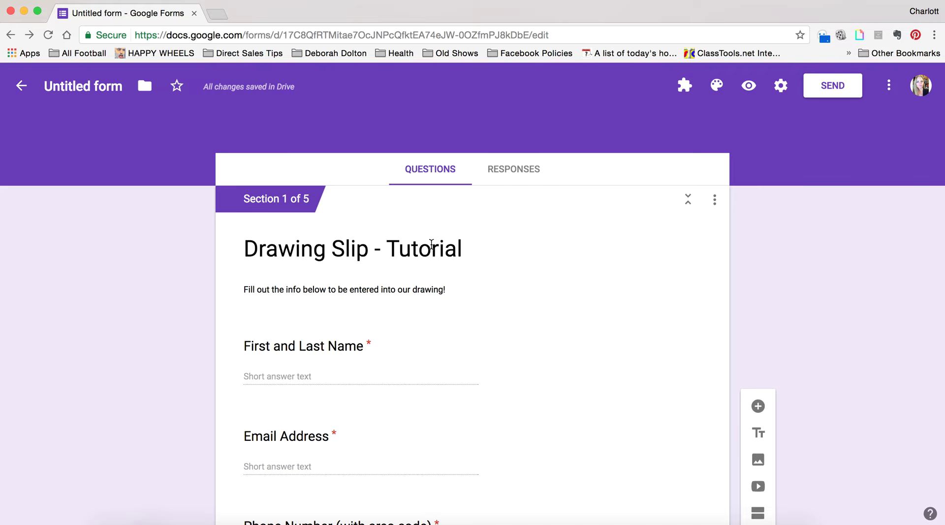
scroll(422, 248, down, 15)
scroll(421, 246, up, 15)
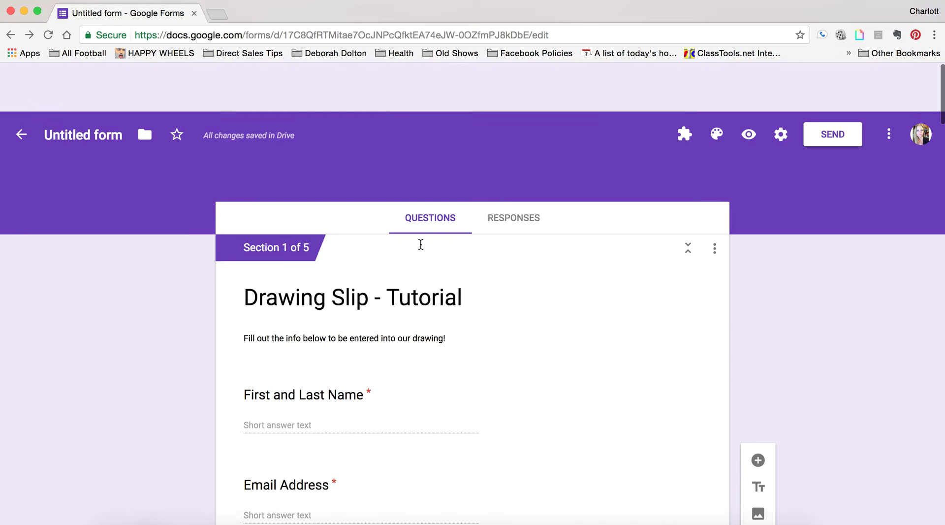
click(536, 235)
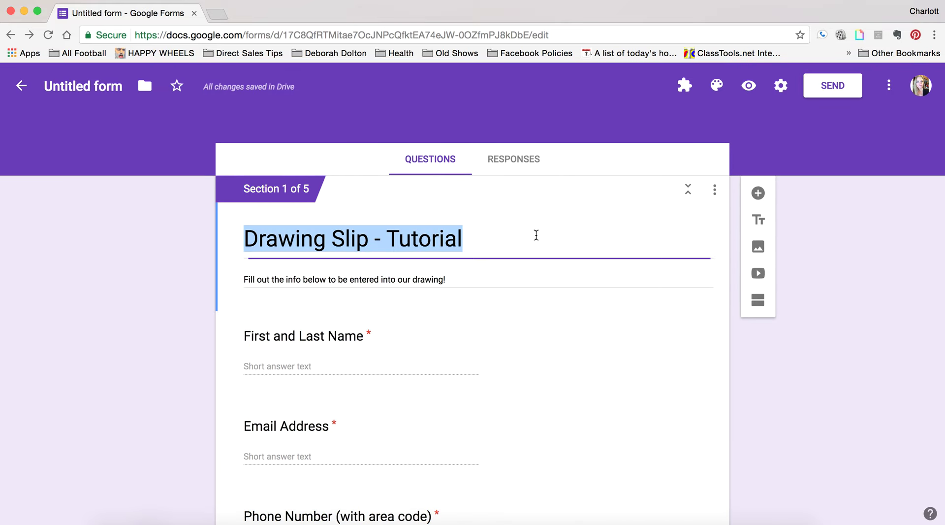
scroll(560, 250, up, 1)
click(566, 201)
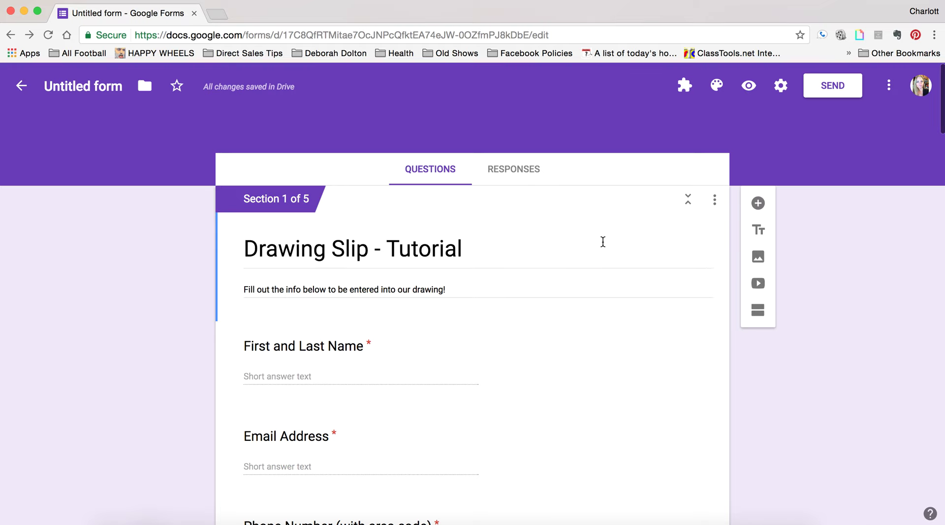
click(603, 241)
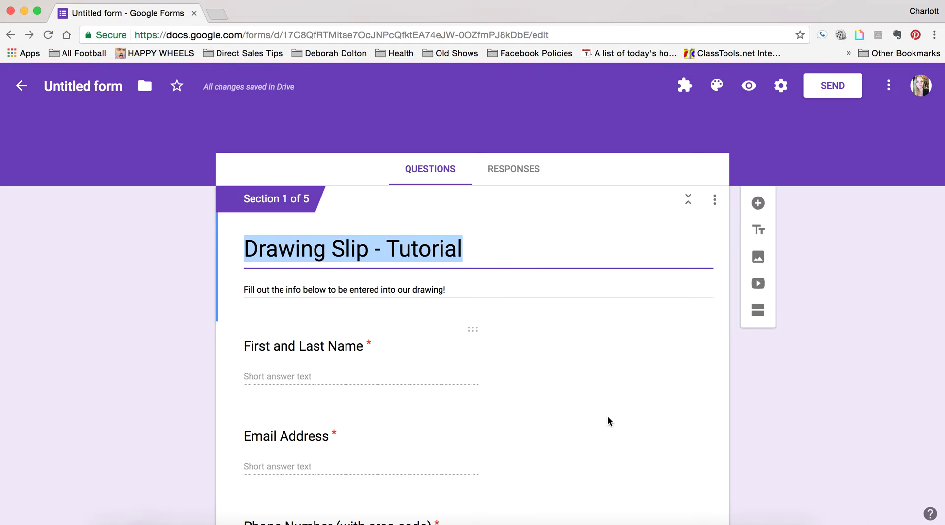
scroll(633, 328, down, 2)
click(630, 253)
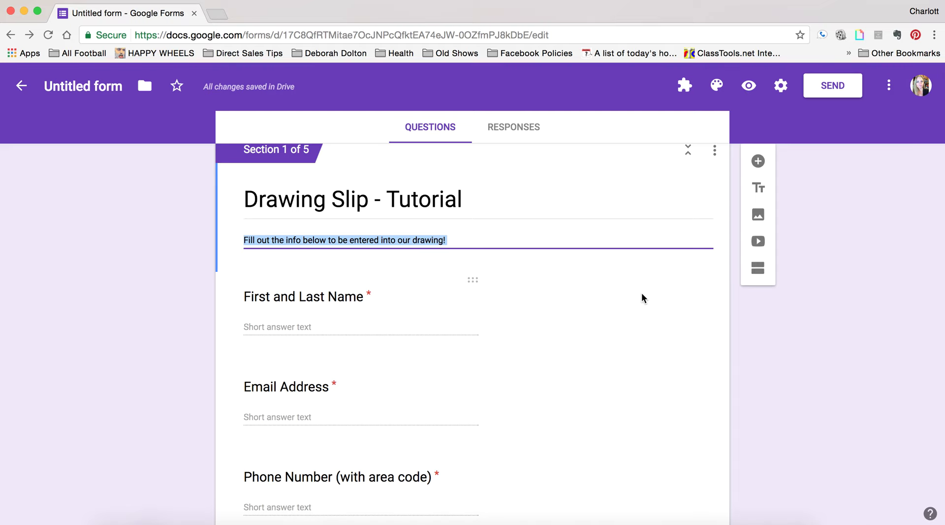
scroll(541, 386, down, 8)
scroll(541, 386, down, 6)
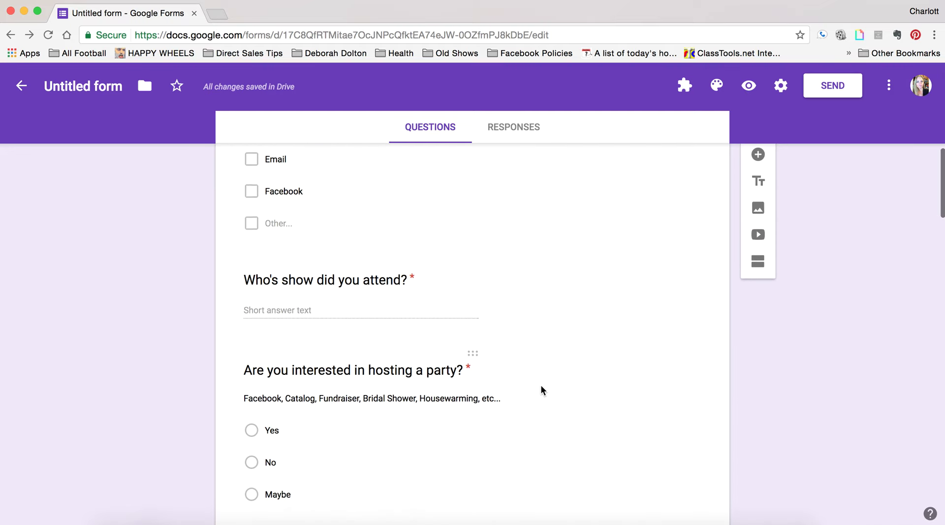
scroll(541, 386, down, 6)
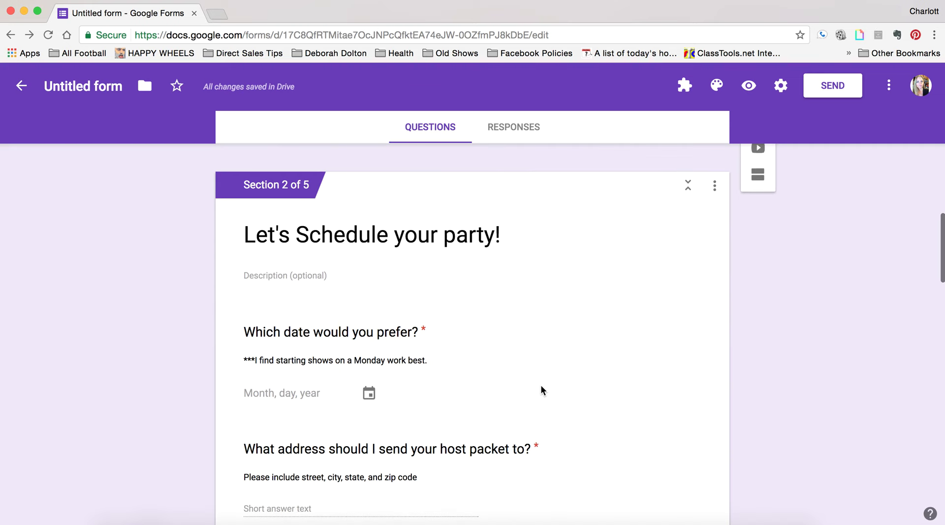
click(599, 253)
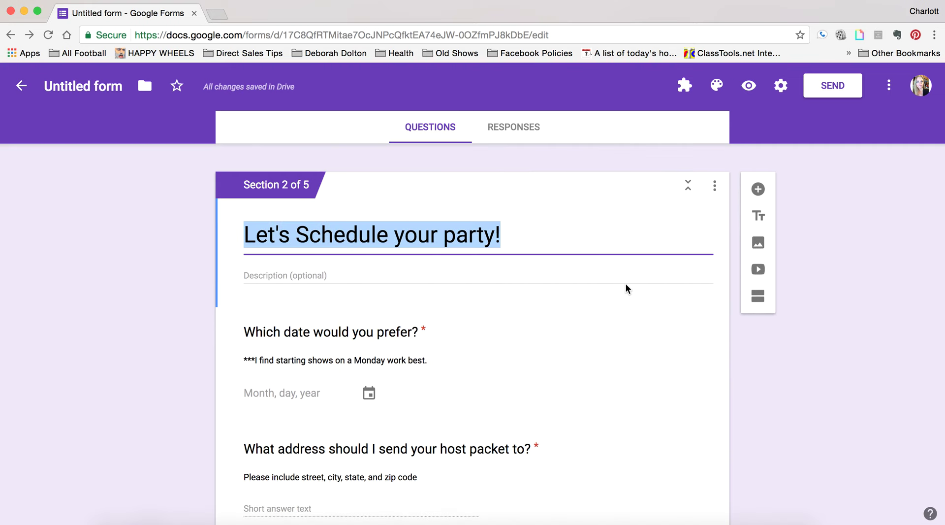
scroll(676, 295, down, 1)
click(676, 282)
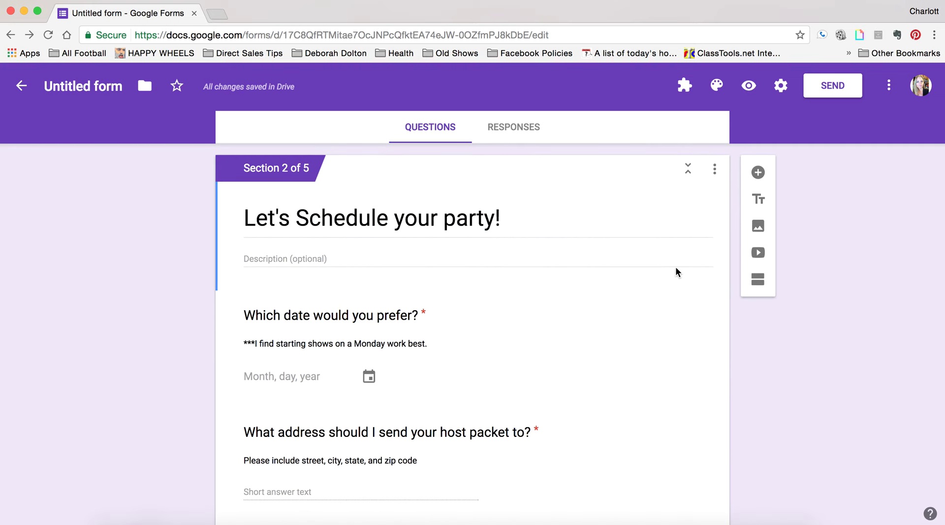
Step: Insert "April host image.jpg" from the April 2017 folder directly below the "Which date would you prefer?" question
click(676, 265)
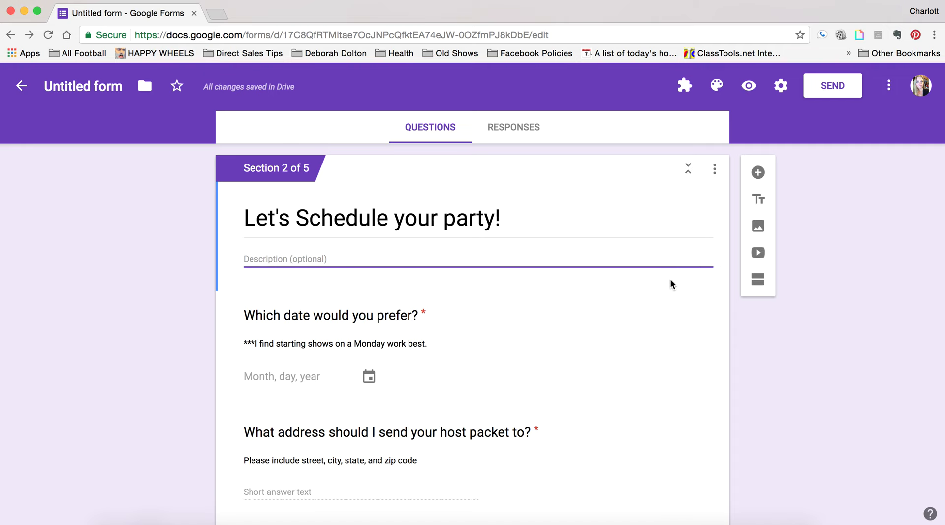
scroll(577, 332, down, 2)
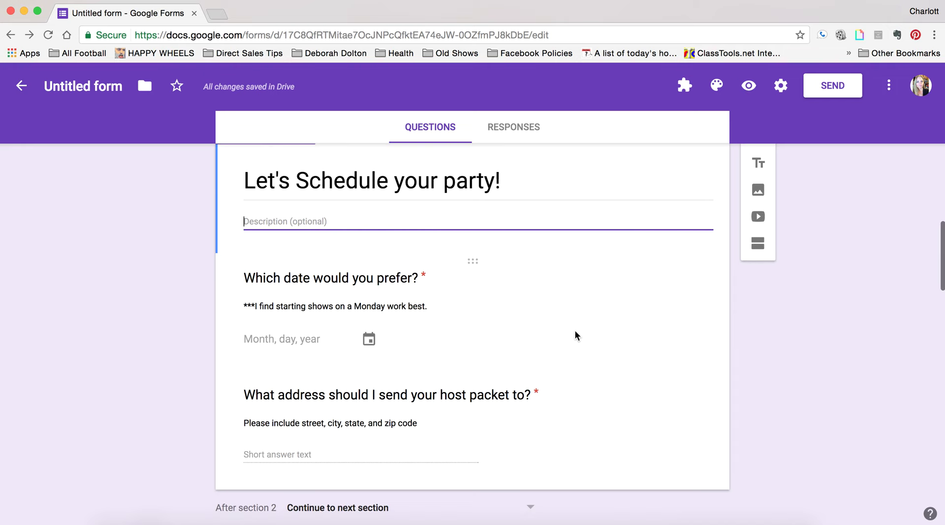
click(448, 279)
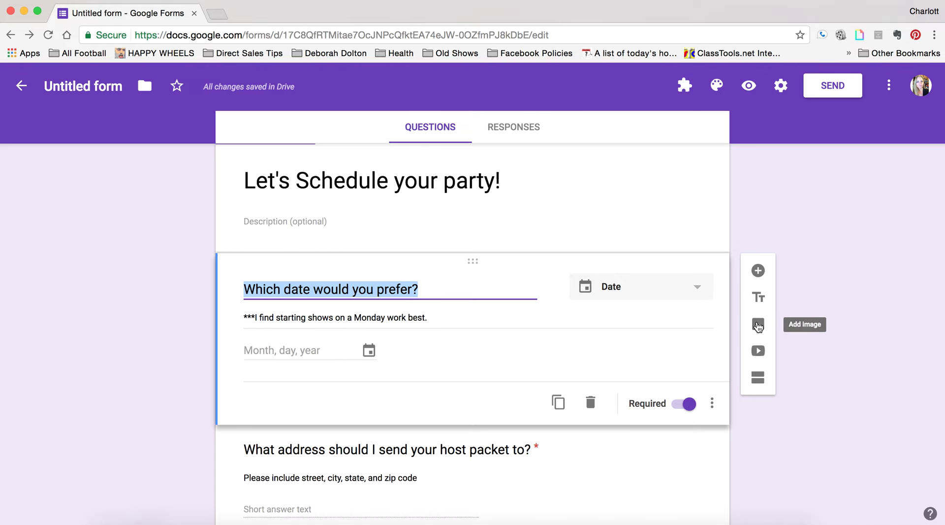
click(758, 325)
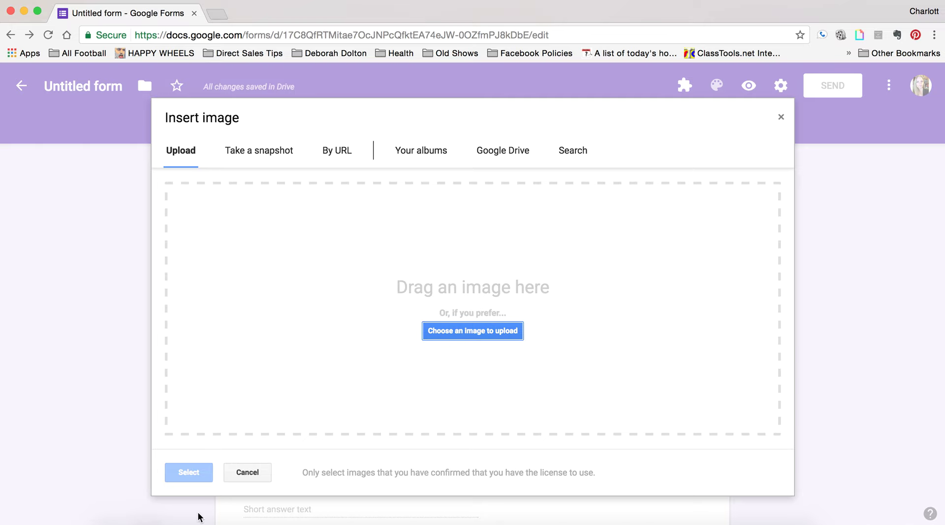
click(479, 331)
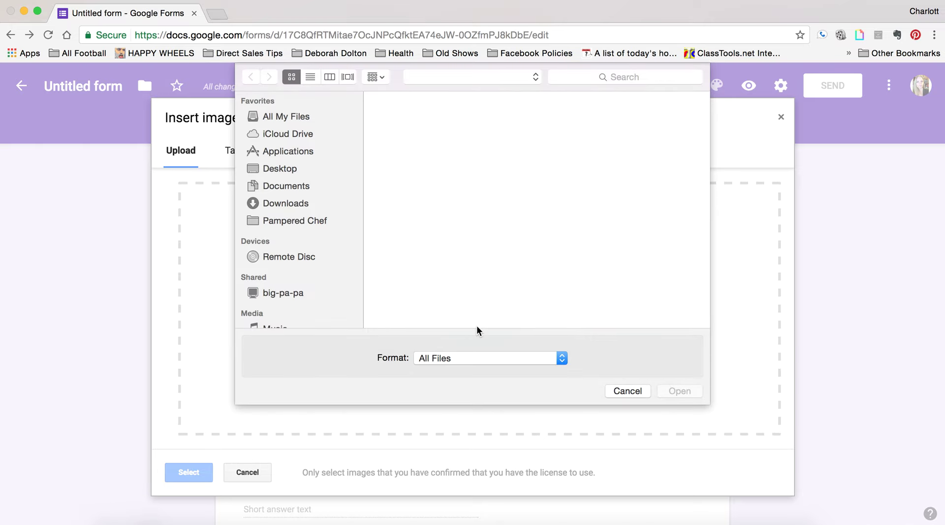
click(456, 78)
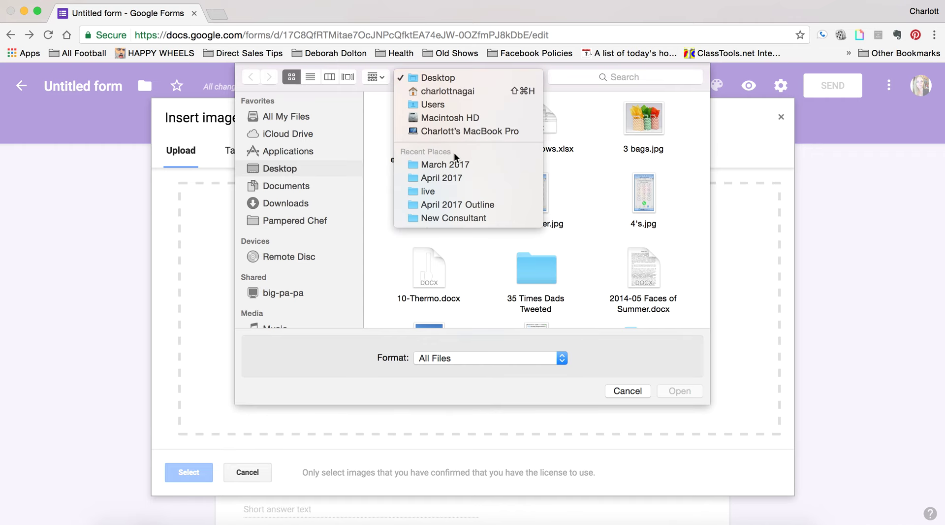
click(451, 181)
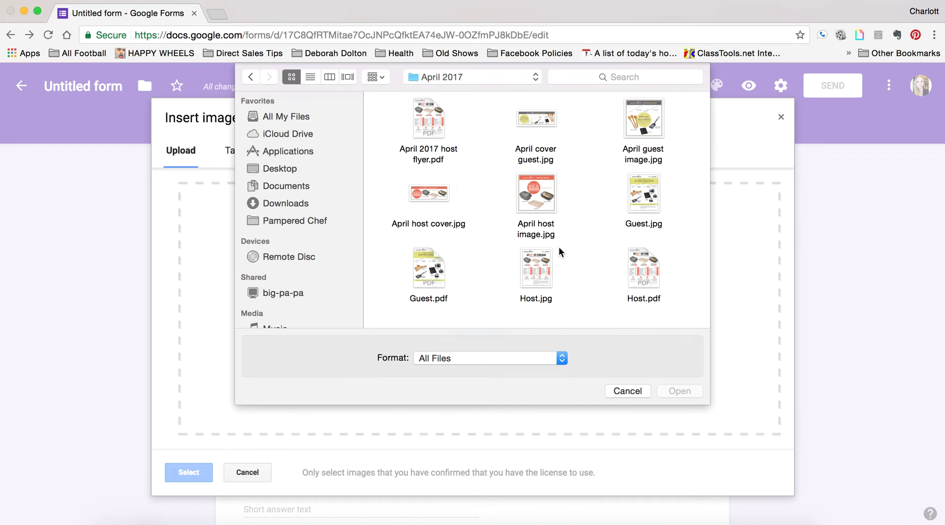
click(540, 199)
click(685, 391)
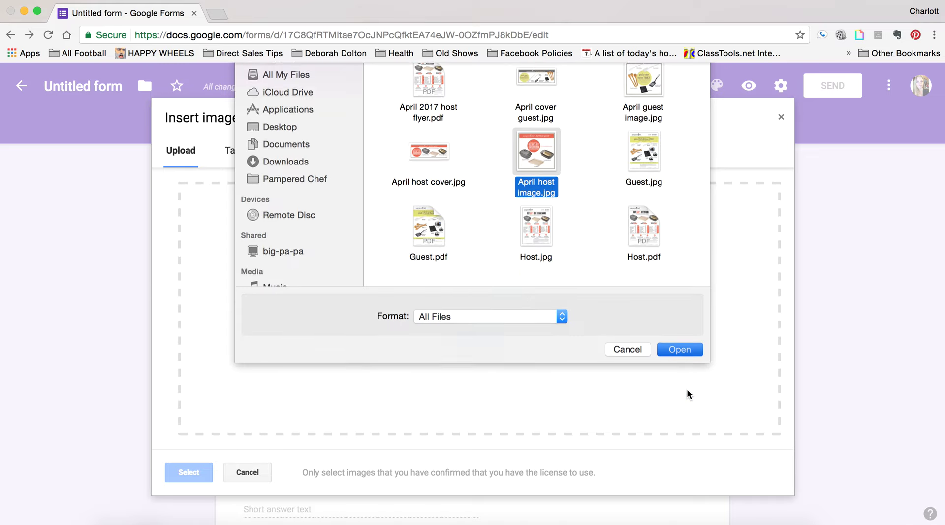
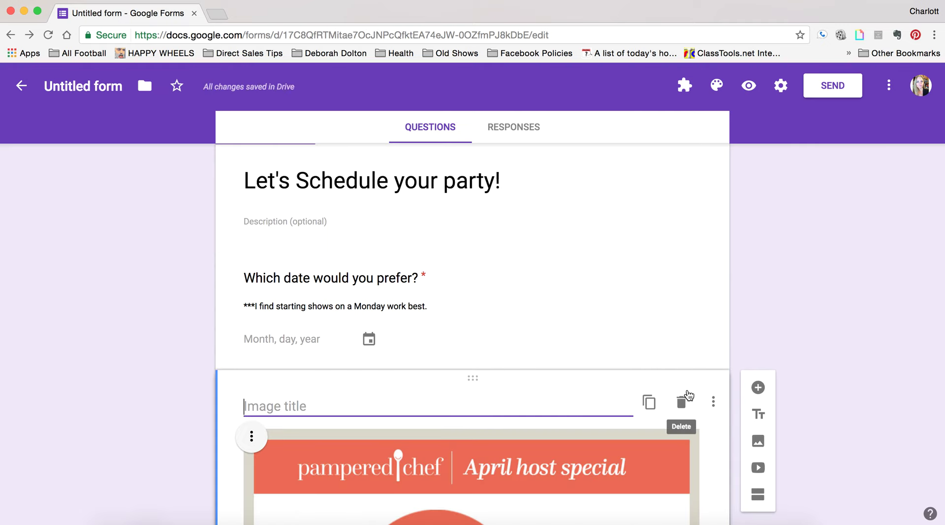
Step: Title the inserted host image "April Host Special"
scroll(619, 342, down, 3)
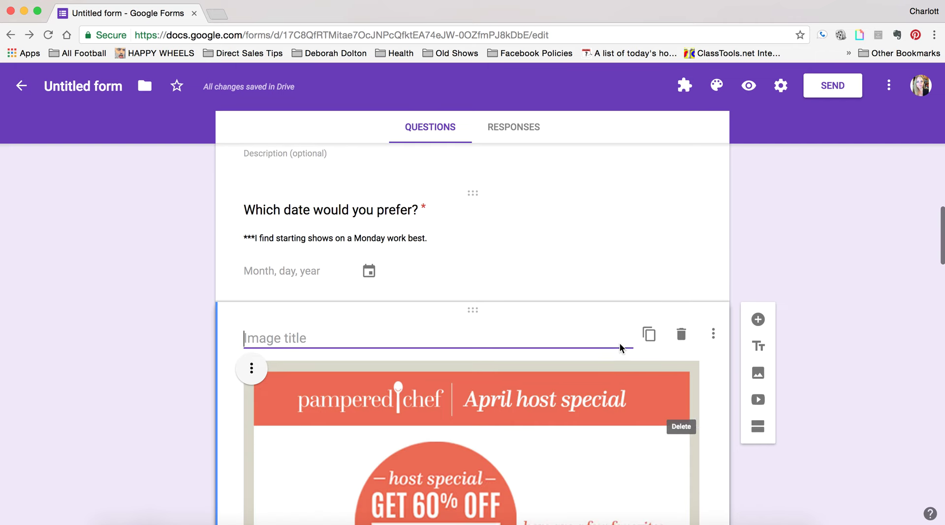
text(April Host p)
text(pecial)
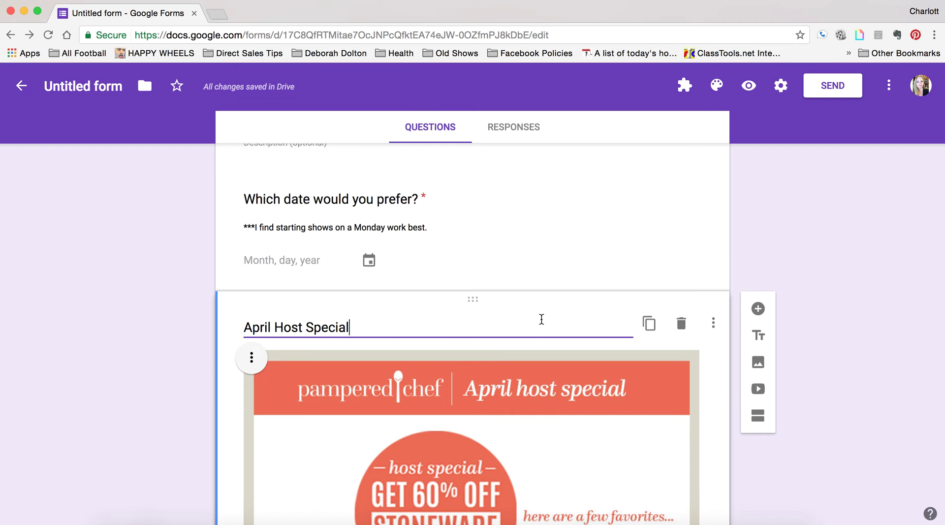
click(582, 341)
Step: Review the form from the host special image through the consultant question and its branching to the #GrabASpoon section
scroll(580, 338, down, 10)
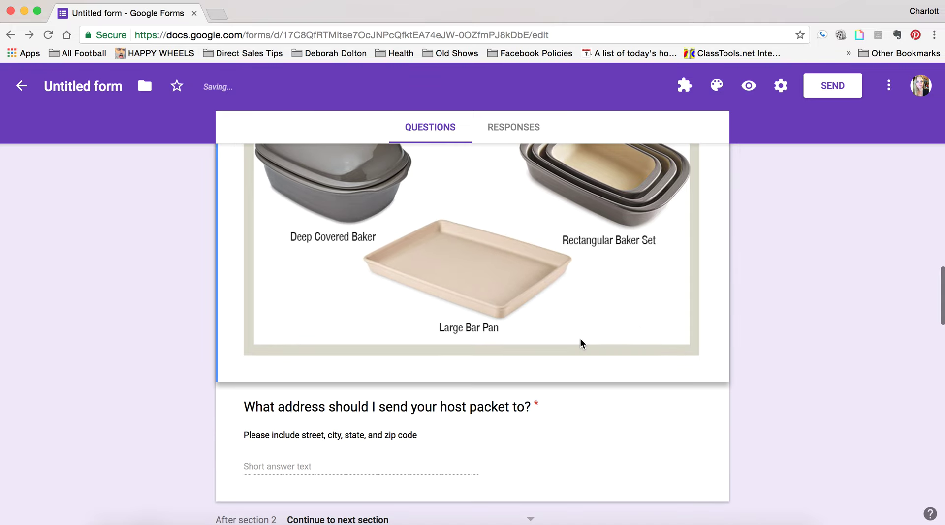
scroll(580, 338, up, 10)
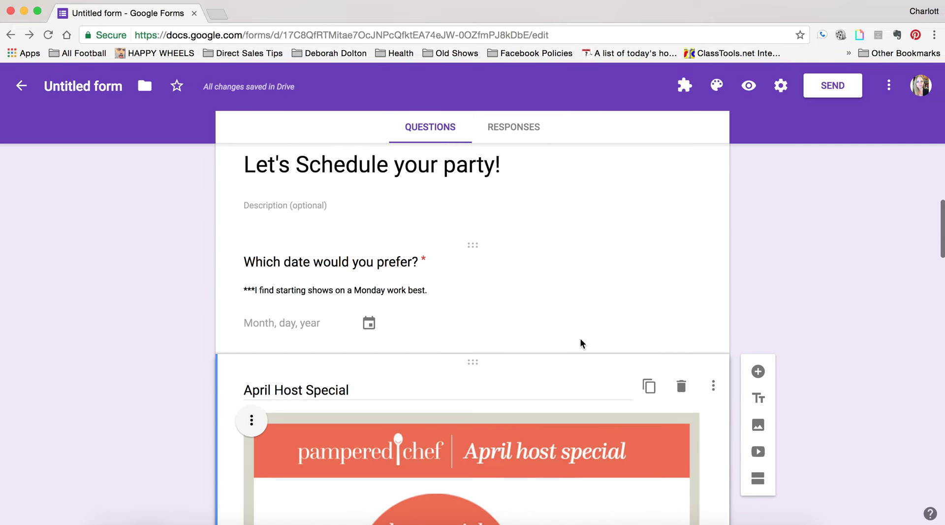
scroll(580, 338, up, 4)
scroll(580, 338, down, 5)
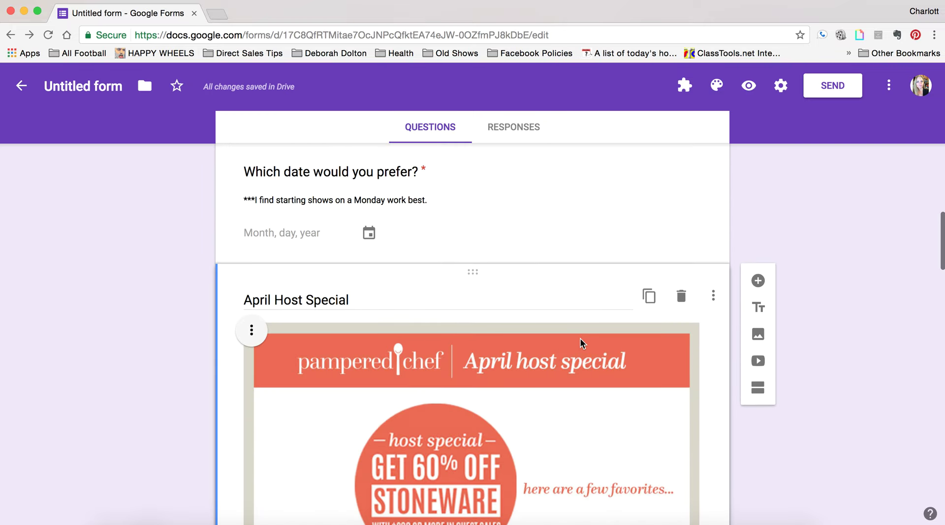
scroll(580, 338, down, 10)
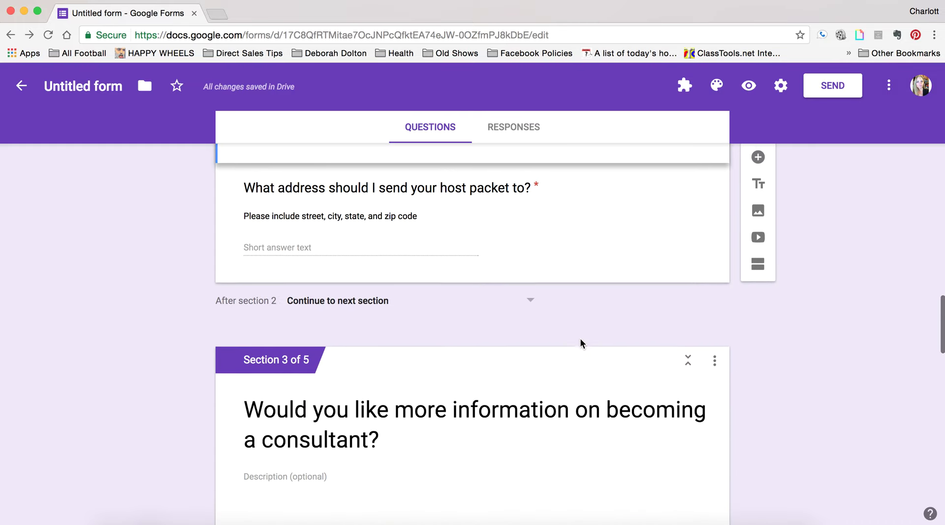
scroll(580, 343, down, 8)
scroll(580, 343, up, 3)
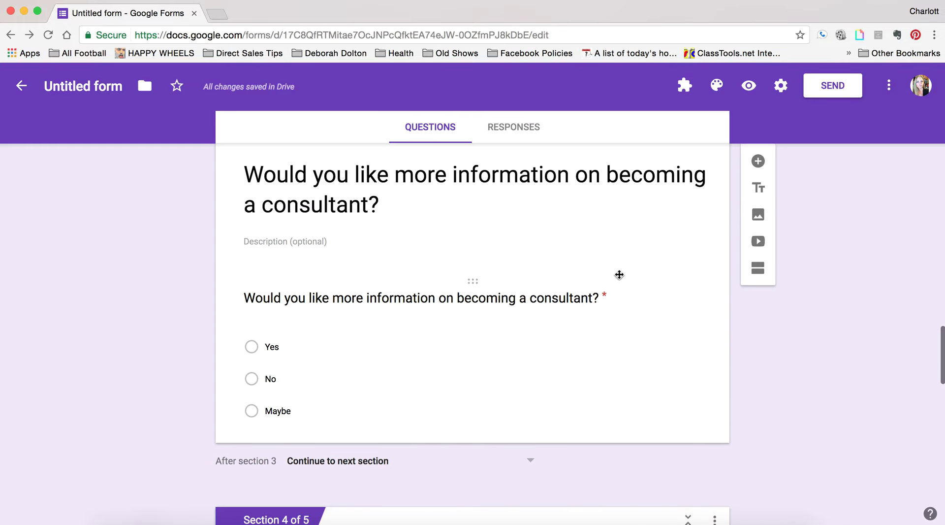
click(620, 275)
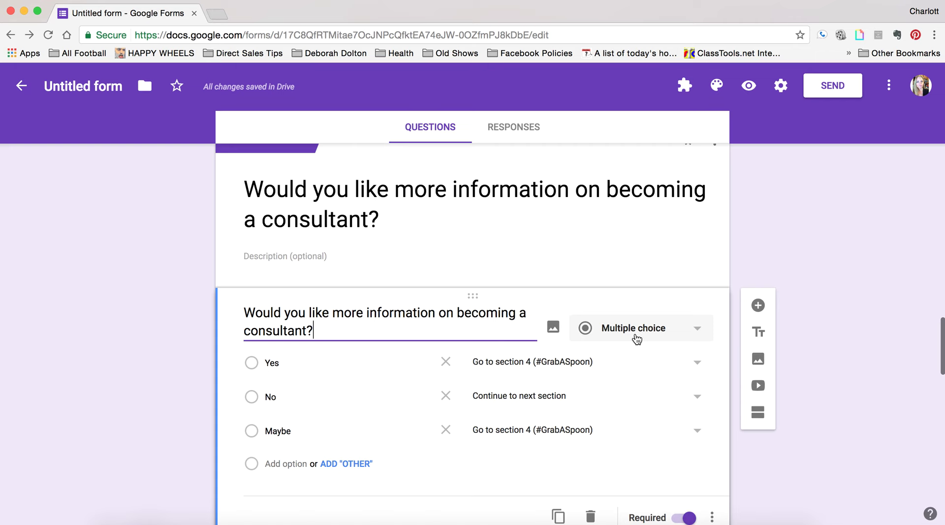
scroll(626, 370, down, 10)
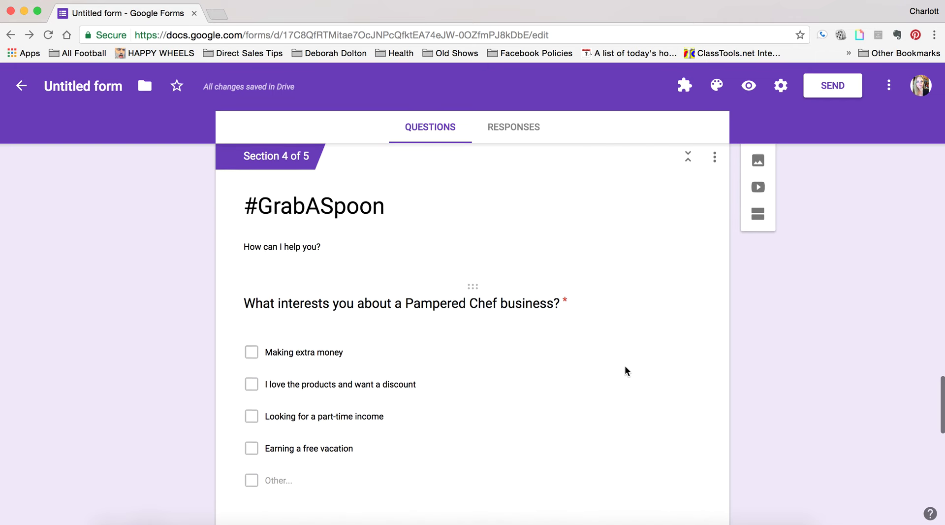
scroll(636, 355, down, 2)
scroll(640, 351, up, 2)
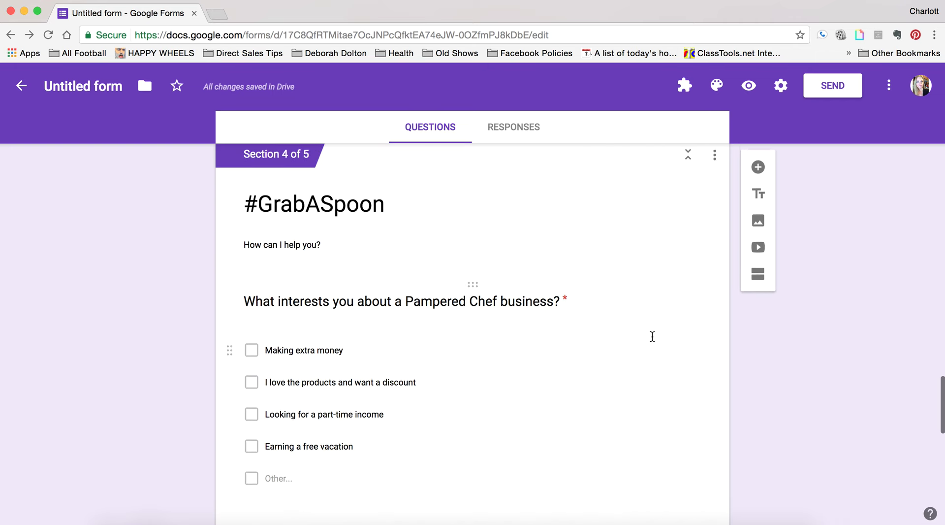
Step: Start an image upload directly below the #GrabASpoon section's heading
click(639, 351)
scroll(619, 236, up, 4)
click(615, 323)
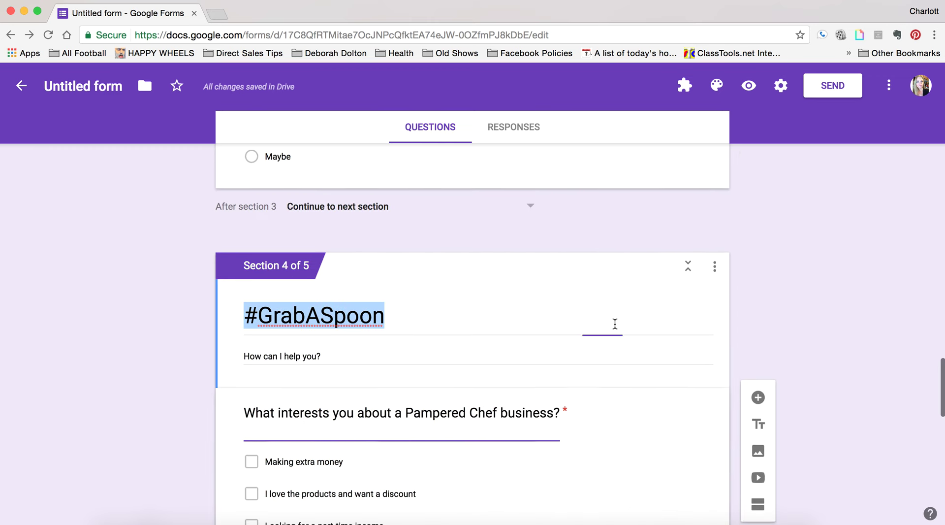
click(760, 326)
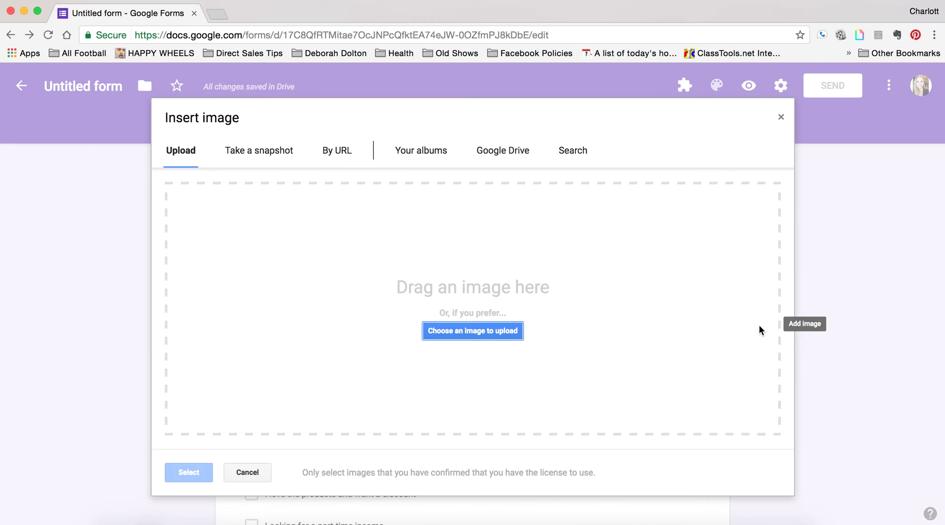
click(462, 335)
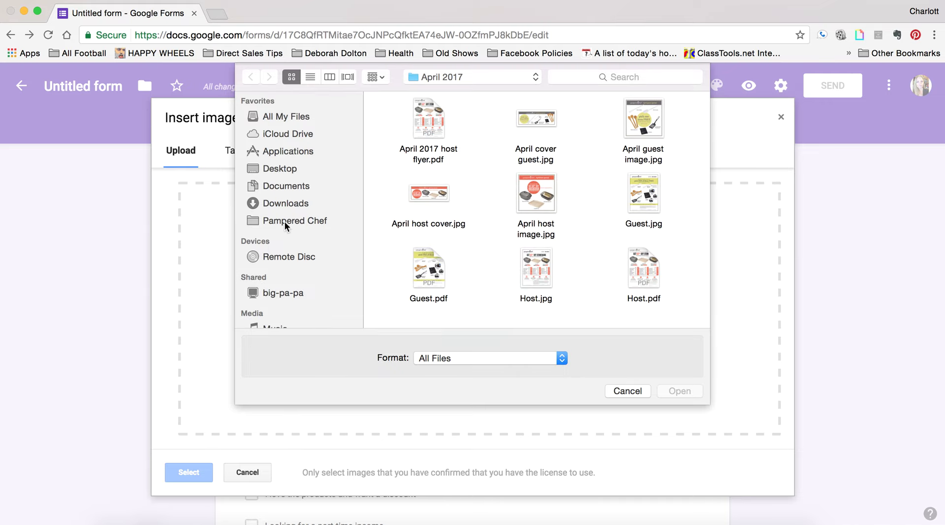
Step: Browse to the Recruiting folder inside the Pampered Chef folder as the source of the image
click(295, 203)
click(296, 221)
scroll(469, 273, down, 20)
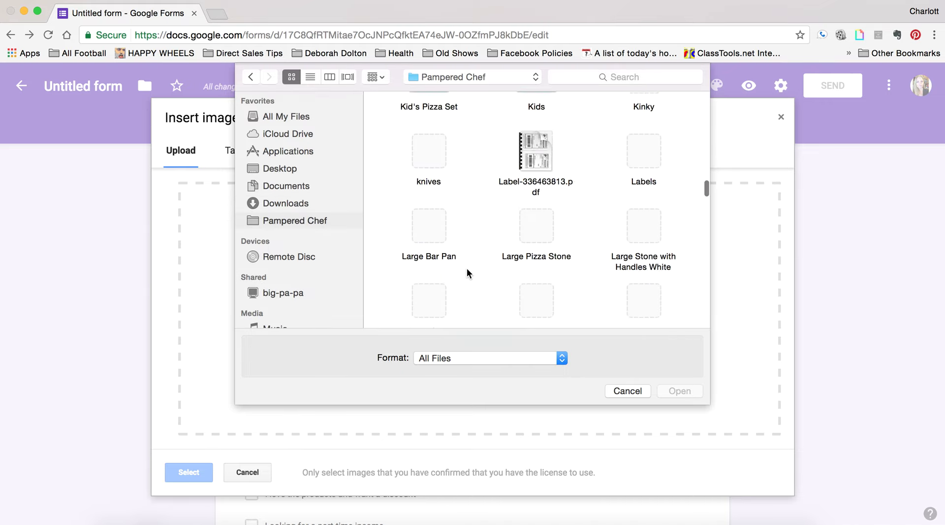
scroll(468, 272, down, 20)
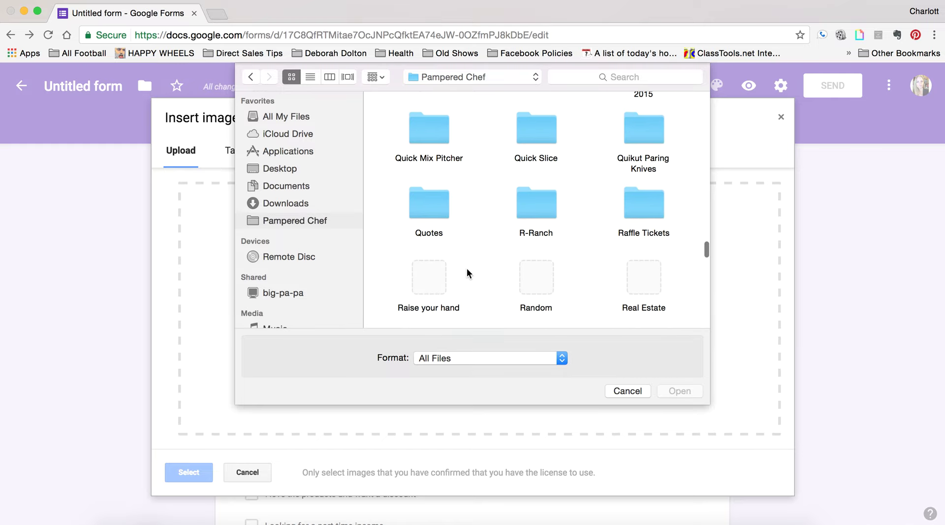
scroll(467, 268, up, 3)
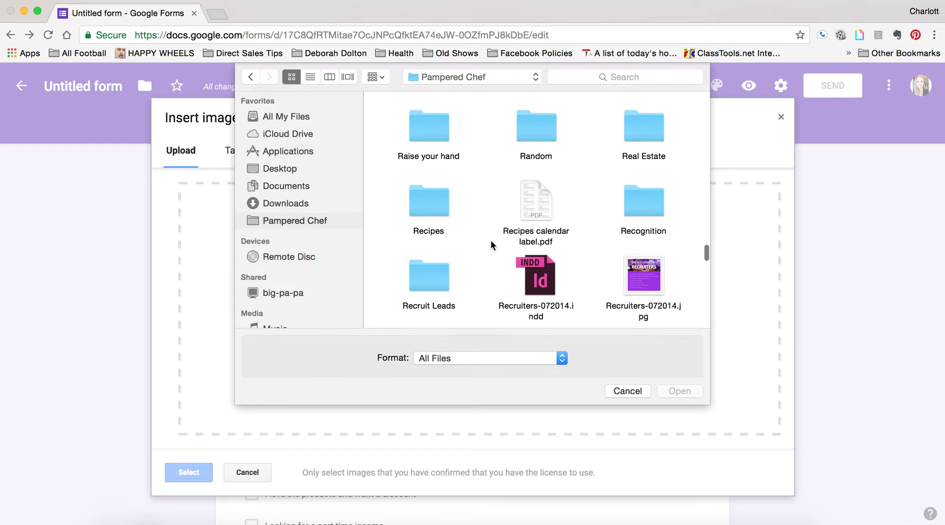
scroll(437, 273, up, 2)
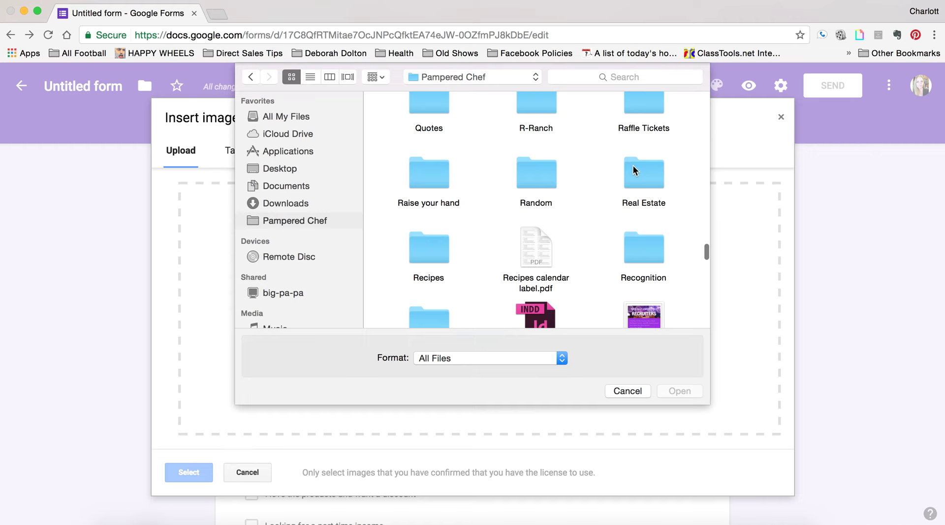
scroll(633, 164, down, 2)
scroll(633, 164, down, 3)
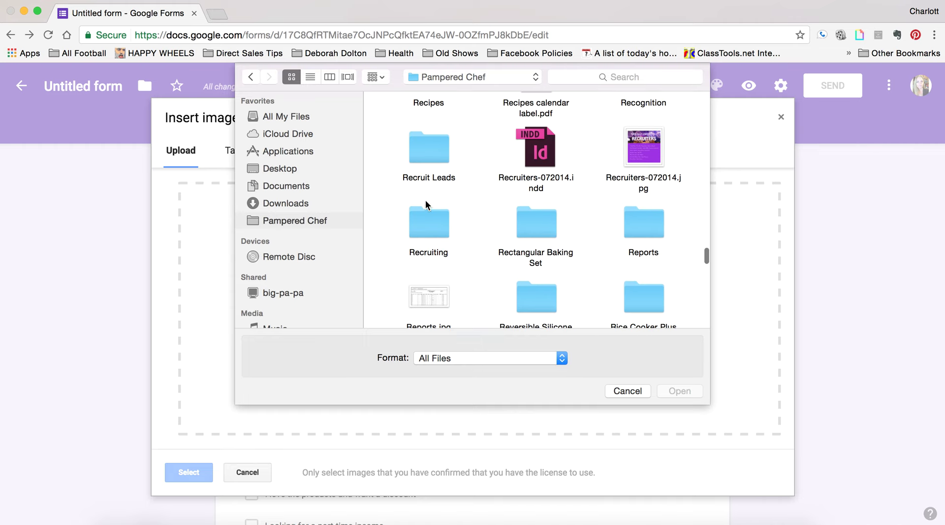
double_click(422, 202)
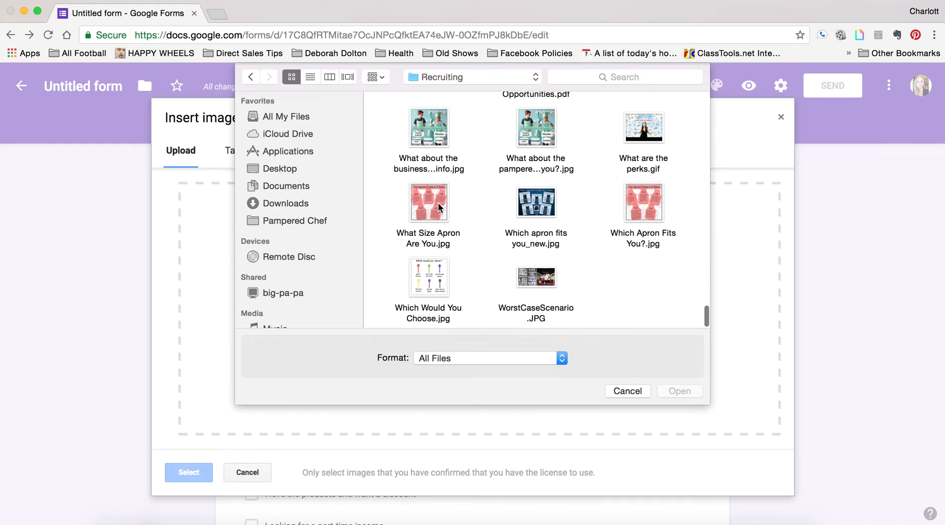
Step: Insert the "What about the pampere…you?.jpg" image from the Recruiting folder into the #GrabASpoon section
scroll(438, 207, up, 10)
scroll(438, 207, down, 5)
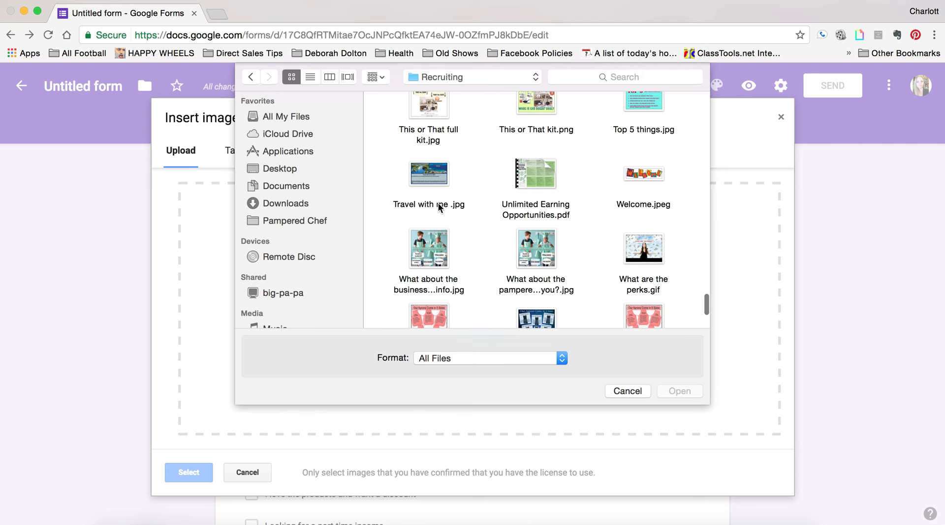
scroll(438, 206, up, 2)
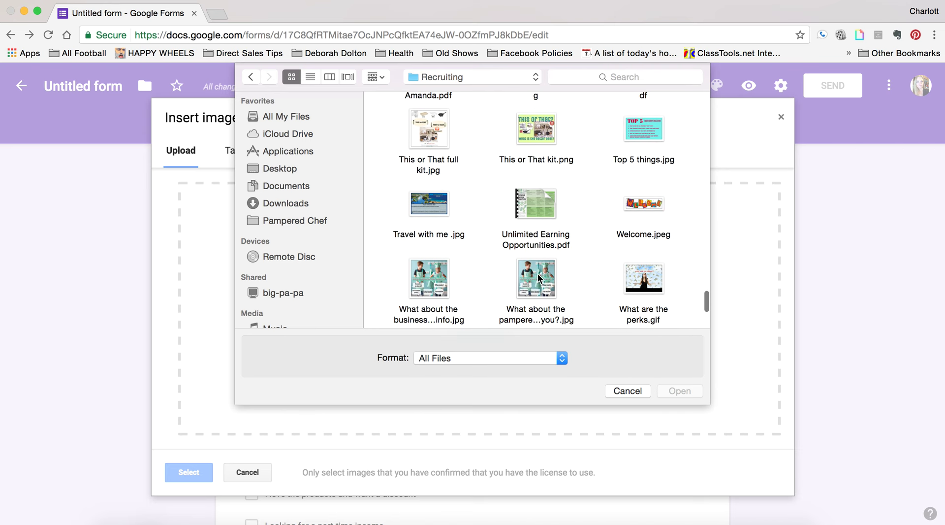
click(539, 278)
click(694, 393)
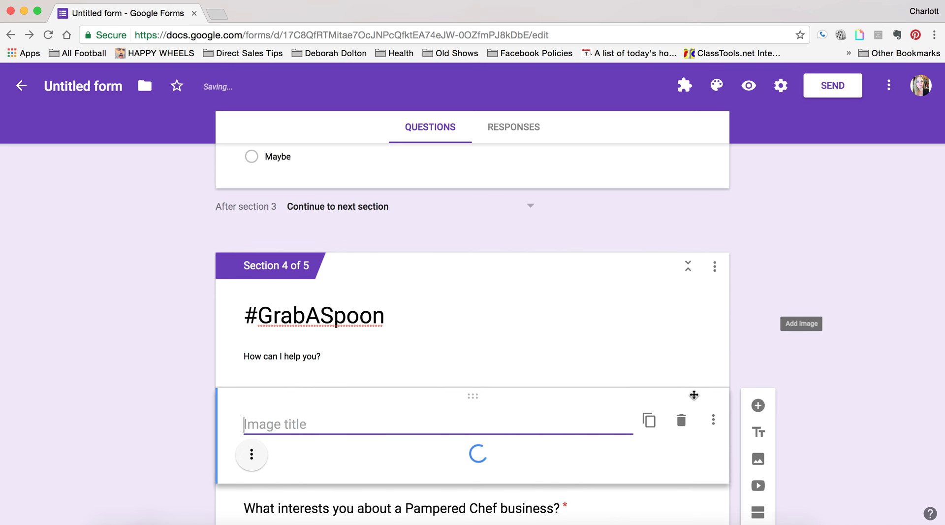
Step: Title the newly inserted image in the #GrabASpoon section "What interests you?"
scroll(693, 393, down, 5)
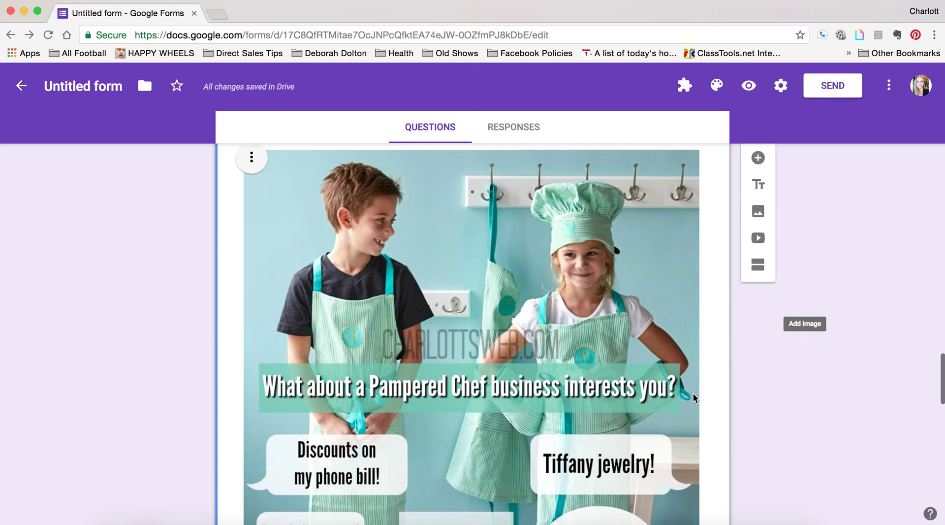
scroll(693, 393, up, 4)
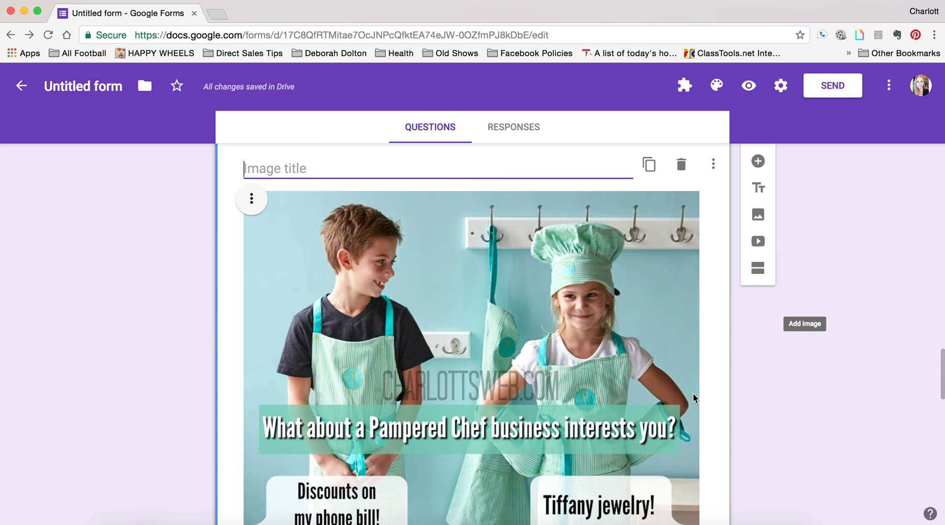
text(What interest y)
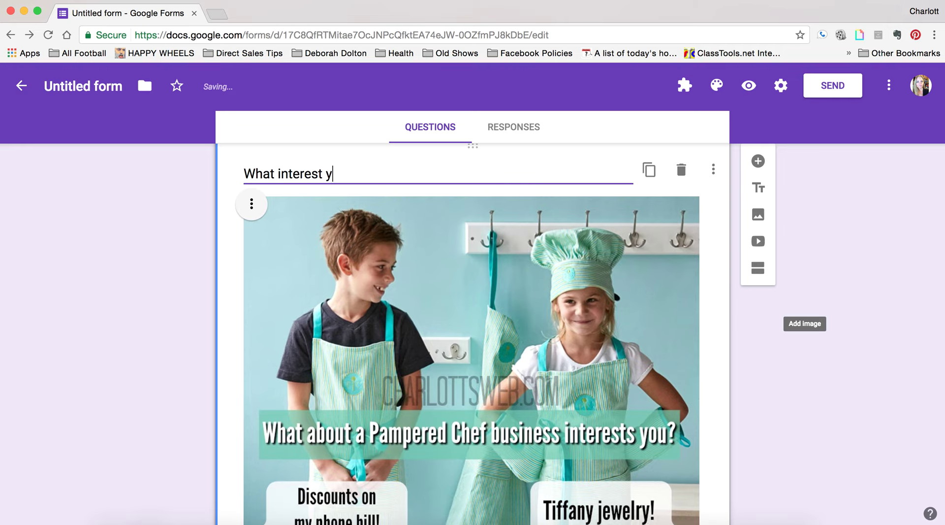
key(BackSpace)
text(y out)
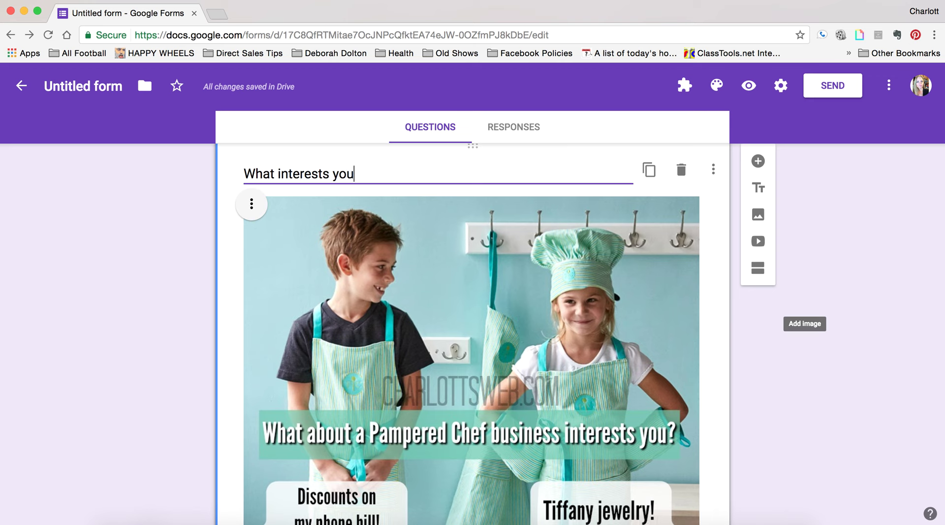
text(?)
Step: Review the remaining questions in the #GrabASpoon section below the image
scroll(711, 471, down, 10)
scroll(711, 471, down, 3)
click(712, 451)
scroll(712, 451, down, 4)
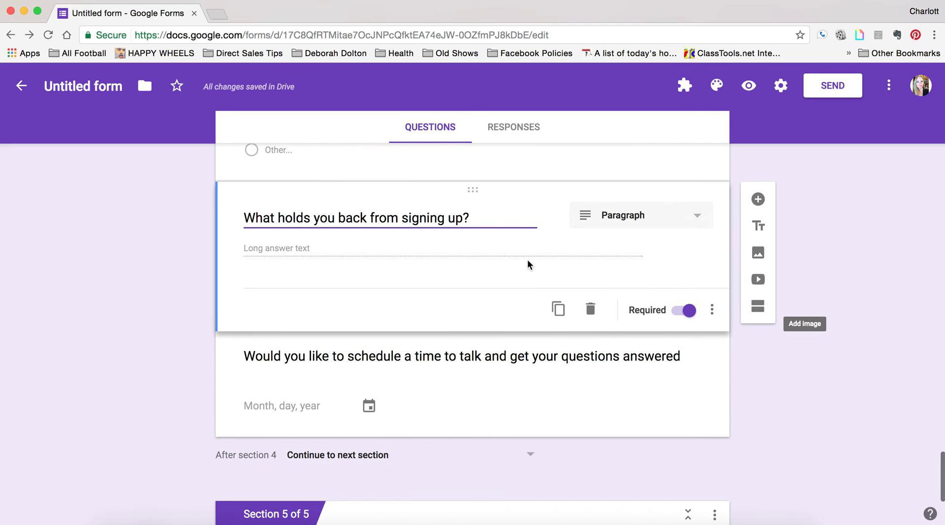
scroll(521, 264, down, 5)
scroll(521, 264, up, 10)
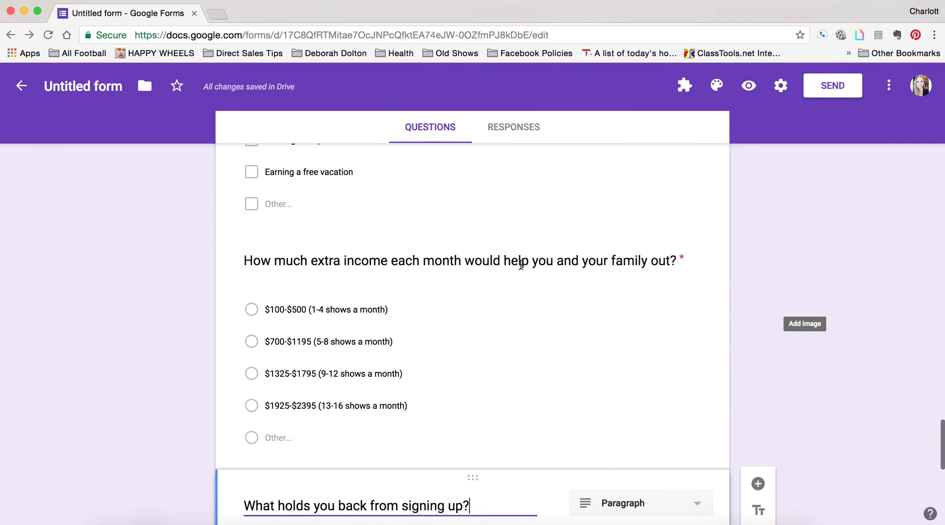
click(521, 264)
click(665, 309)
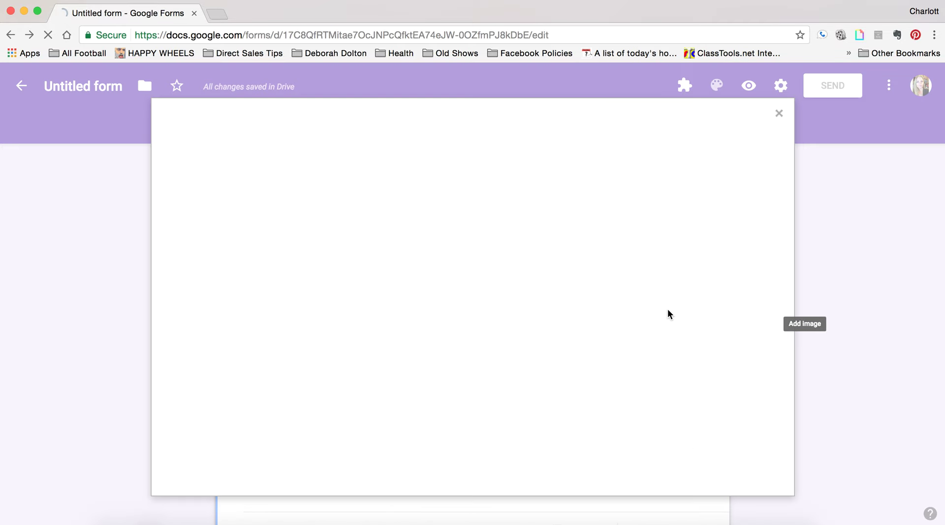
click(781, 117)
Step: Go back to the beginning of the form and open its respondent preview
scroll(625, 266, up, 3)
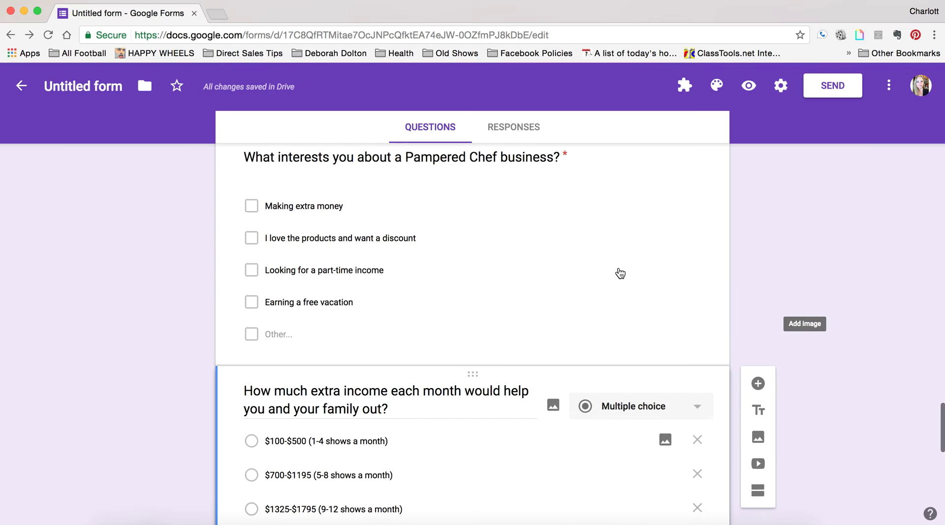
click(621, 273)
scroll(599, 298, up, 4)
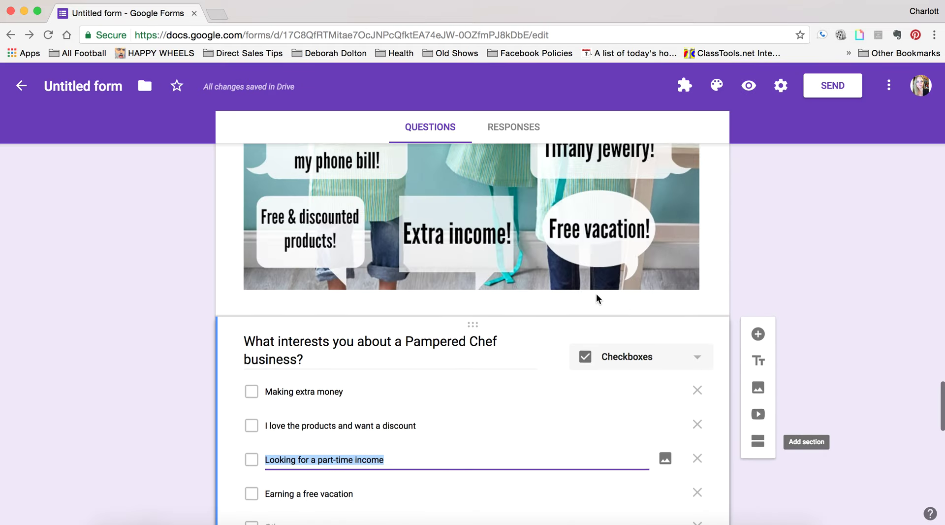
scroll(597, 297, up, 15)
click(749, 122)
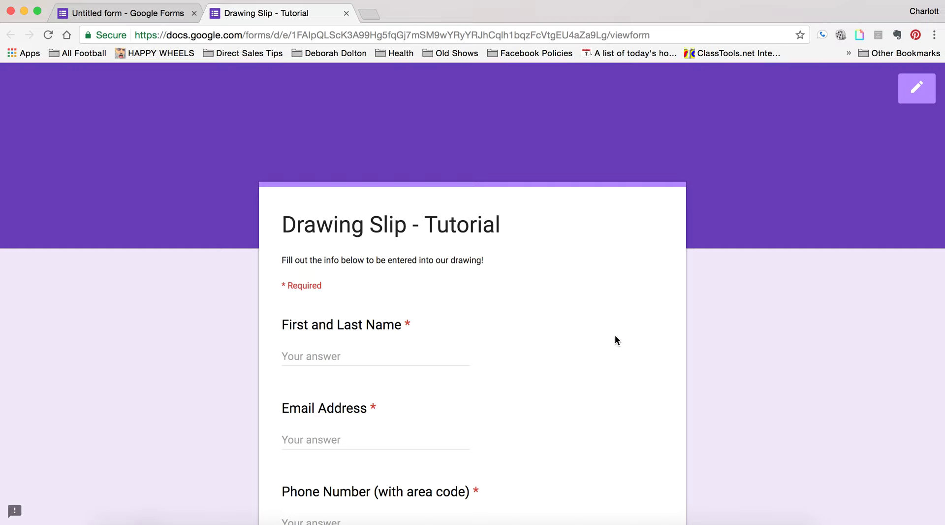
Step: Fill in a test first and last name, email address and phone number in the form preview
click(417, 352)
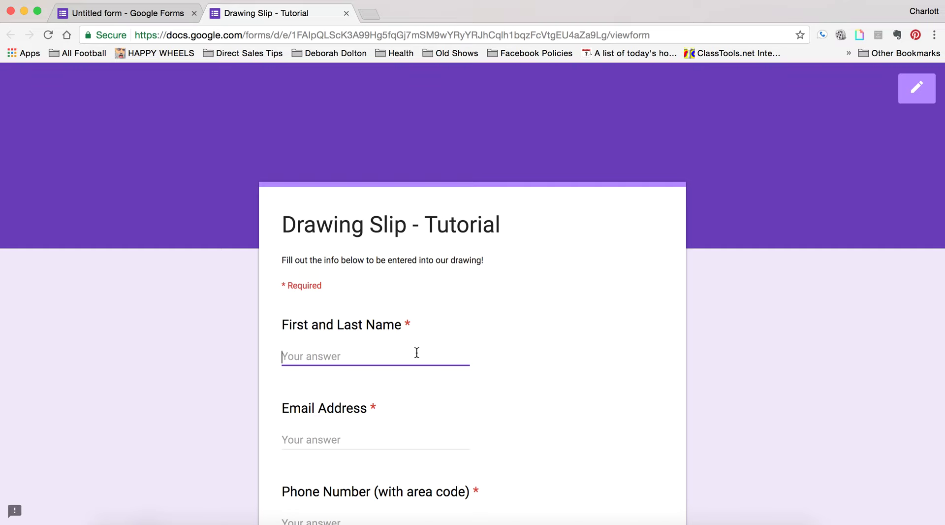
text(Jane dough)
scroll(433, 375, down, 3)
click(371, 295)
text(lkwejf)
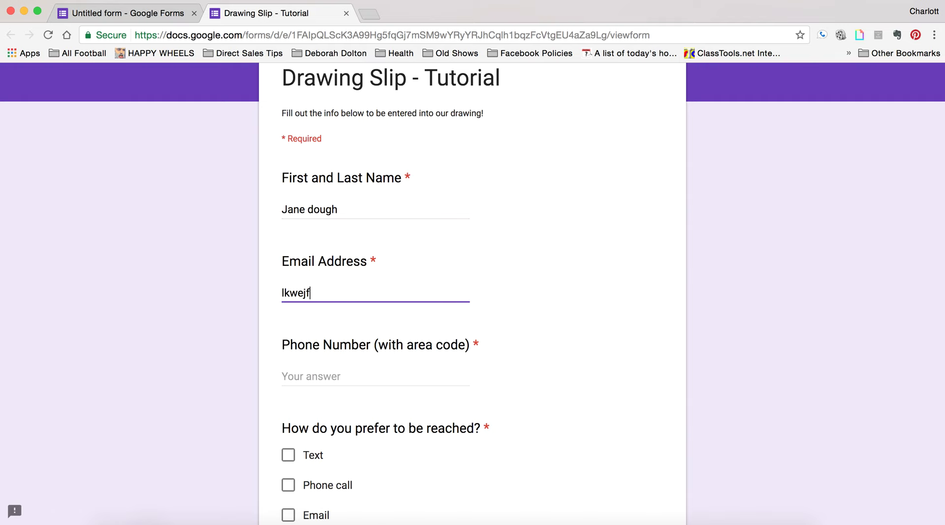
scroll(310, 308, down, 3)
click(311, 308)
text(wef)
Step: Choose Email as the preferred way to be reached and enter "wefwe" as the show attended
scroll(311, 308, down, 3)
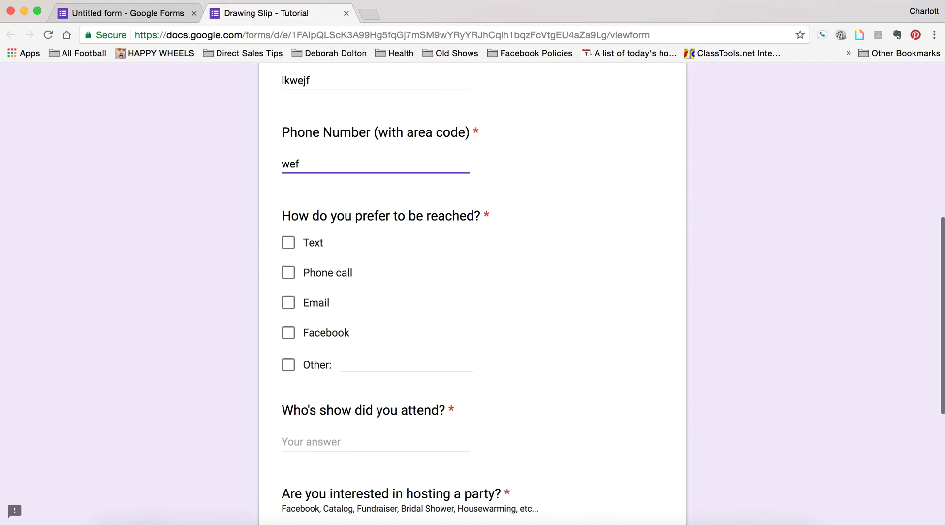
click(289, 302)
scroll(344, 382, down, 3)
click(338, 329)
text(wefwe)
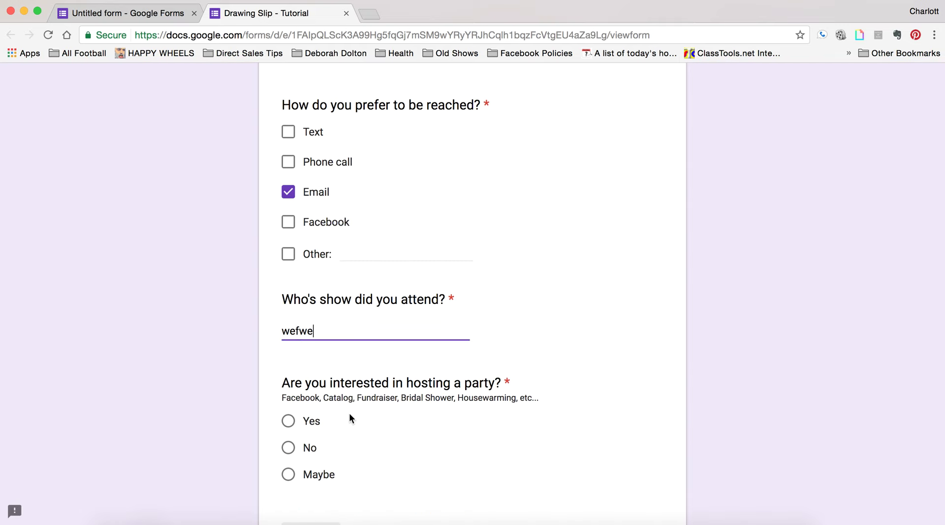
Step: Answer Yes to hosting a party and continue to the party scheduling section
scroll(349, 412, down, 2)
click(289, 338)
click(311, 457)
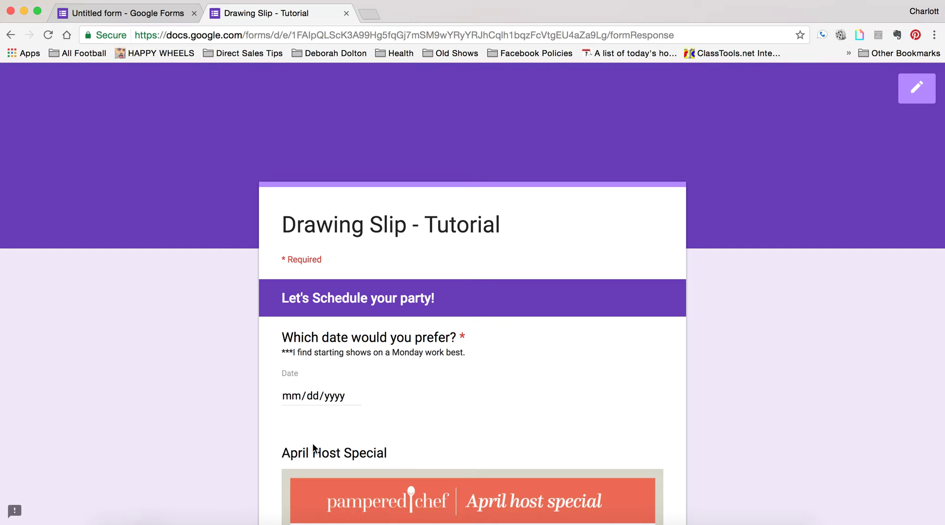
Step: Set the preferred party date to 04/15/2017
click(289, 397)
text(04)
key(Tab)
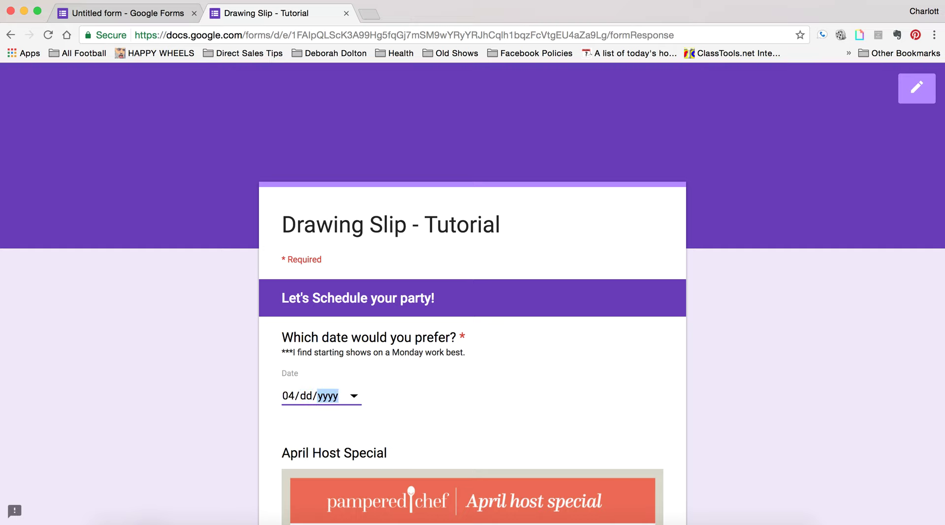
key(shift+Tab)
text(15/2017)
Step: Fill in a dummy host packet address below the April Host Special image and continue to the next section
scroll(418, 444, down, 12)
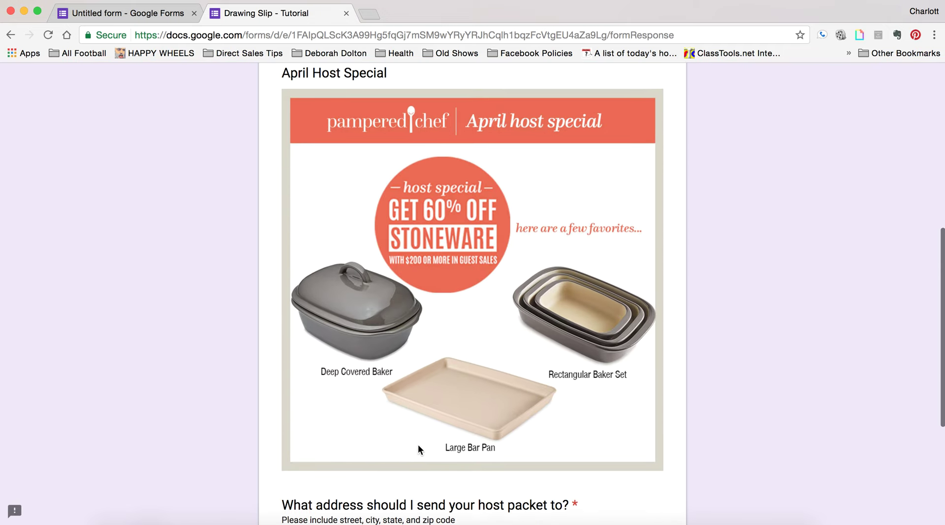
click(386, 311)
text(wlkefjlwkej)
click(376, 378)
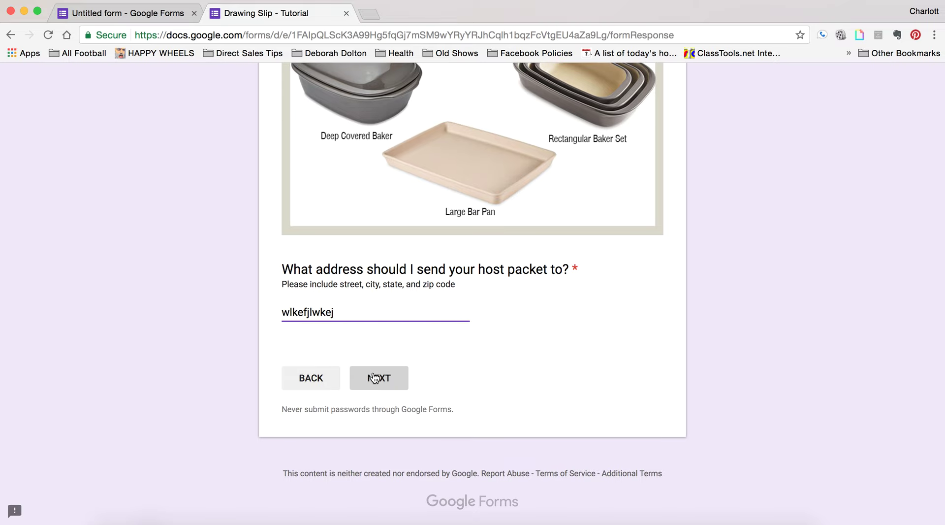
Step: Answer Yes to receiving more information on becoming a consultant and continue to the next section
scroll(498, 375, down, 4)
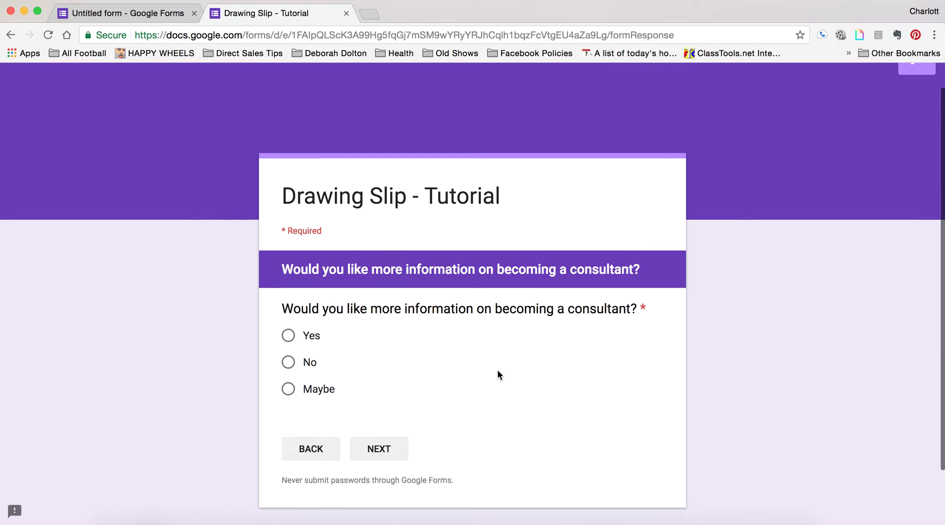
click(288, 265)
click(380, 383)
Step: Select "Making extra money" and "Earning a free vacation" as the interests in a Pampered Chef business
scroll(383, 386, down, 10)
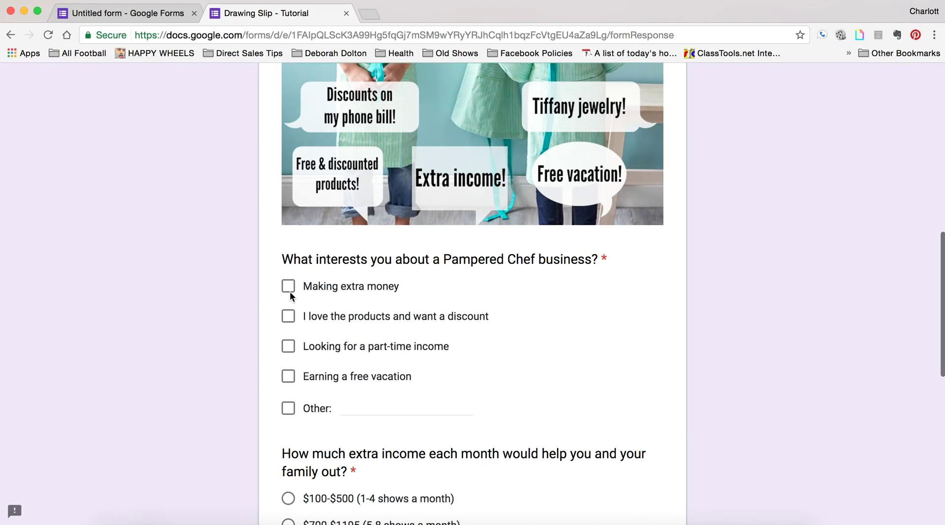
click(290, 291)
click(289, 377)
Step: Choose $1925-$2395 (13-16 shows a month) as the extra income and answer "Nothing" to what holds you back from signing up
scroll(435, 418, down, 5)
scroll(435, 418, down, 2)
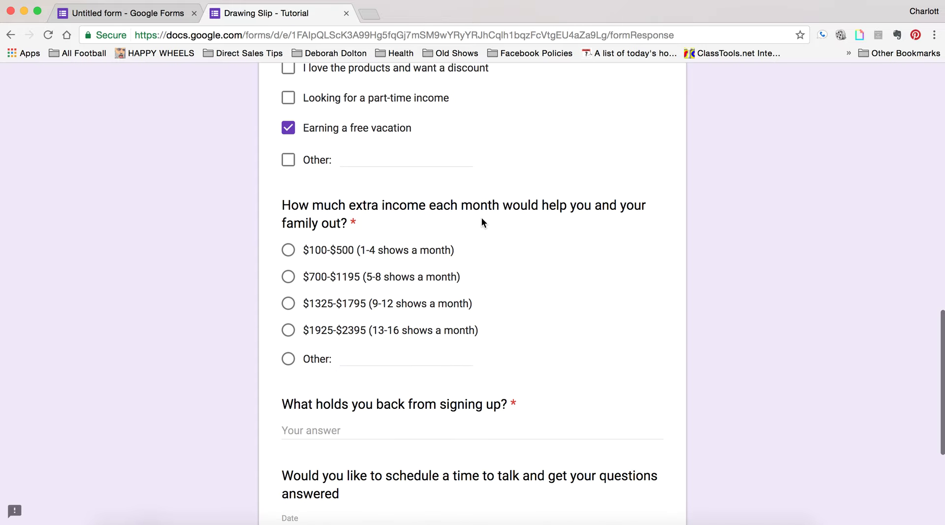
scroll(520, 288, down, 1)
click(288, 324)
scroll(457, 401, down, 3)
scroll(457, 397, down, 1)
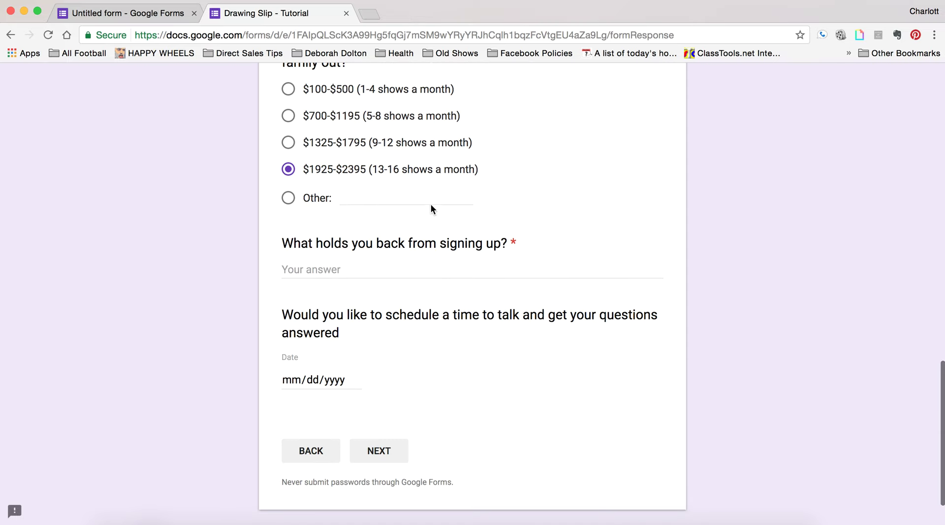
click(401, 270)
text(Nothing)
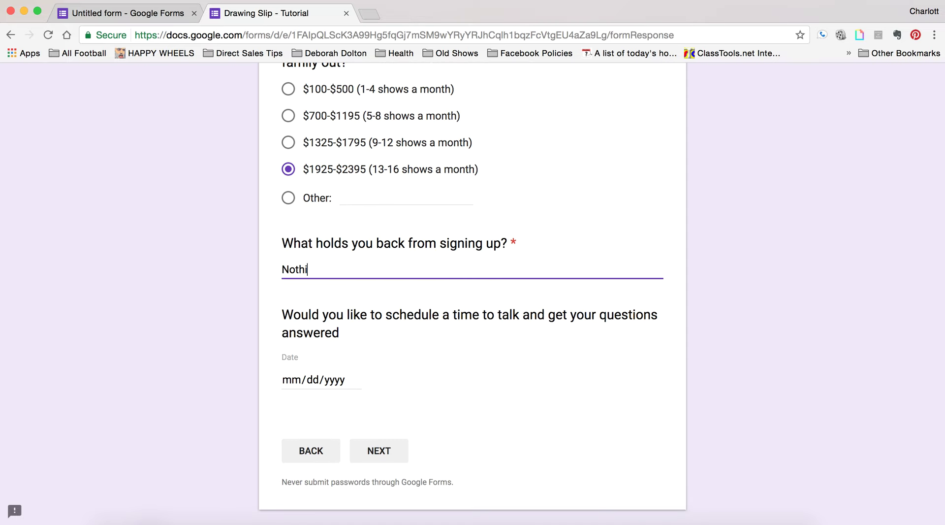
Step: Set the date for the talk to 04/07/2017 and continue to the Comments or Questions section
click(295, 380)
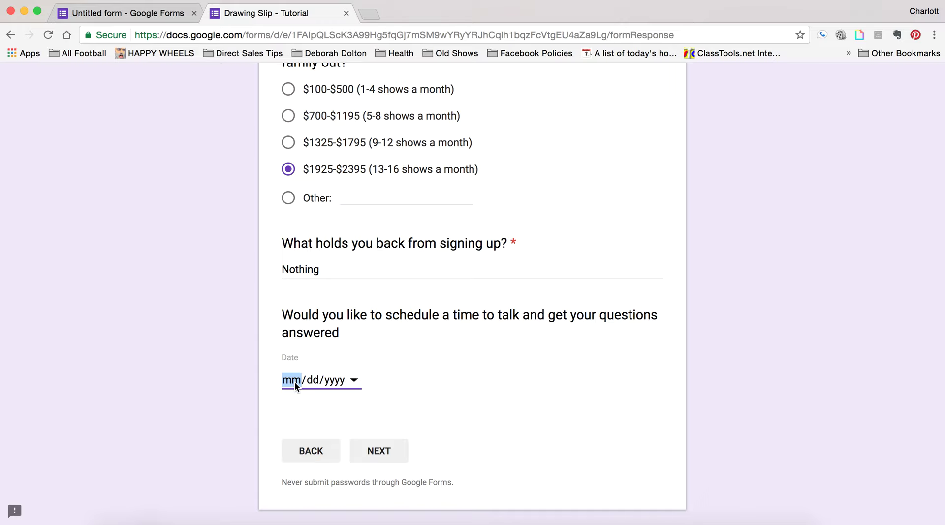
text(04/dd/yyyy)
key(Tab)
key(shift+Tab)
text(0763)
text(201)
text(2017)
click(376, 453)
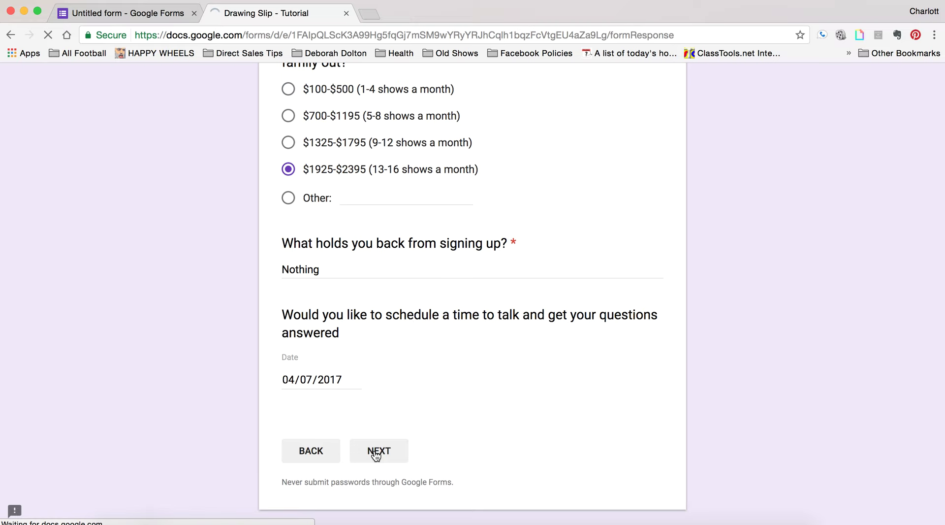
scroll(469, 356, down, 2)
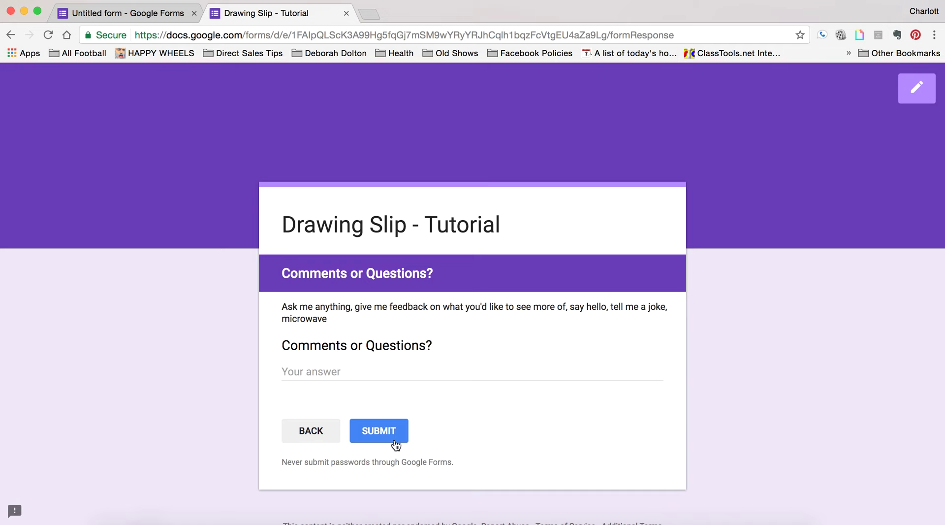
Step: Return to the form editor and open the spreadsheet destination settings for the form's responses
click(142, 16)
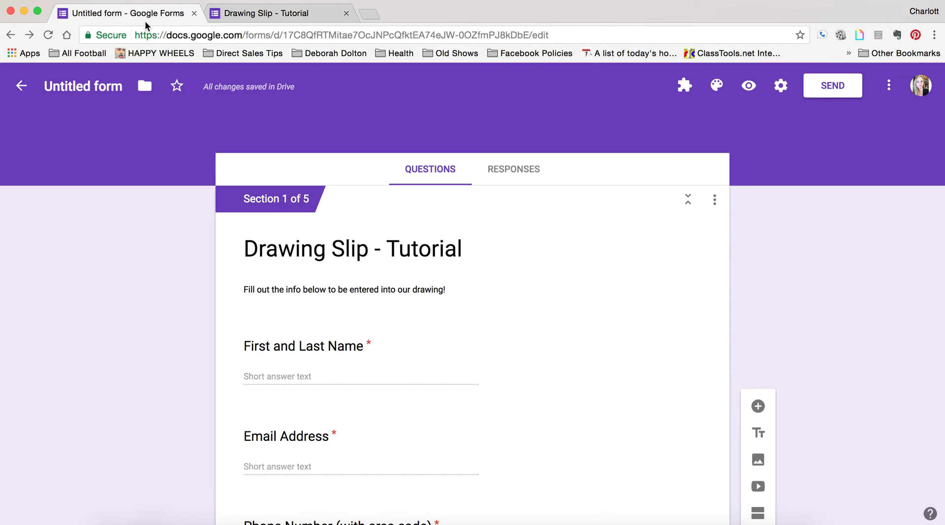
click(514, 169)
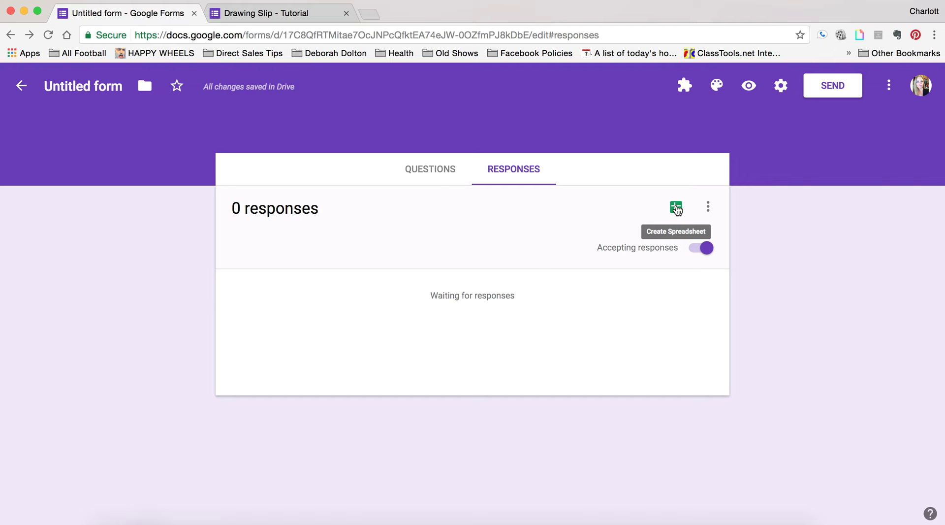
click(677, 208)
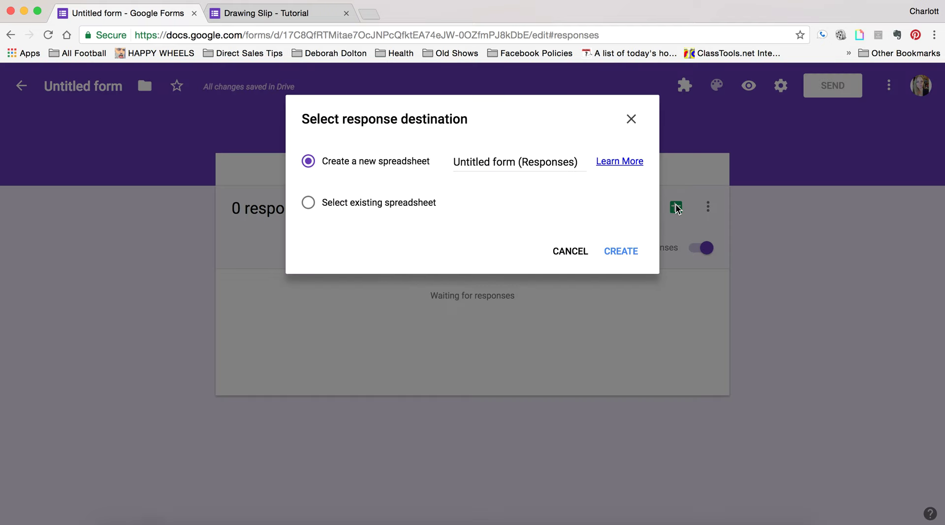
Step: Name the new response spreadsheet "Drawing Slip Tutorial"
click(467, 162)
key(super+a)
text(Drawing Slip Tutorial)
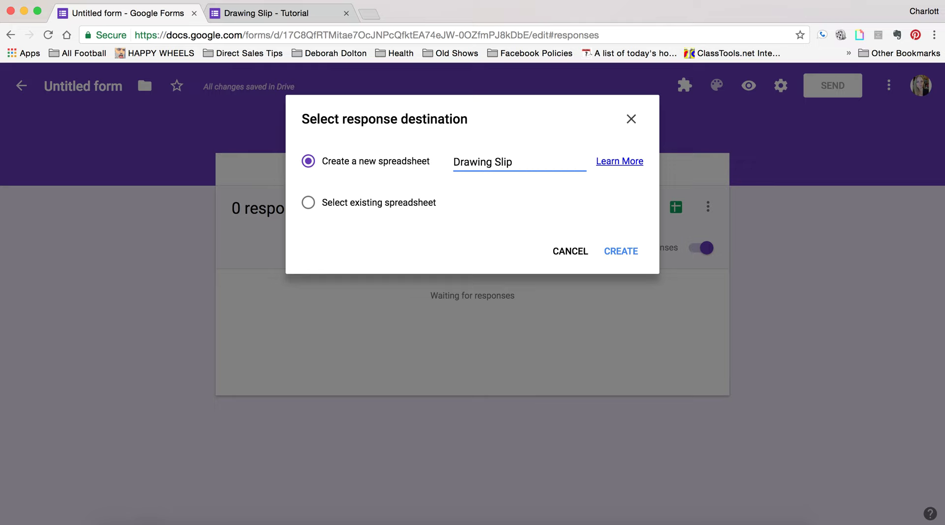
Step: Link the form's responses to the existing "Show Drawing Slip" spreadsheet
click(538, 197)
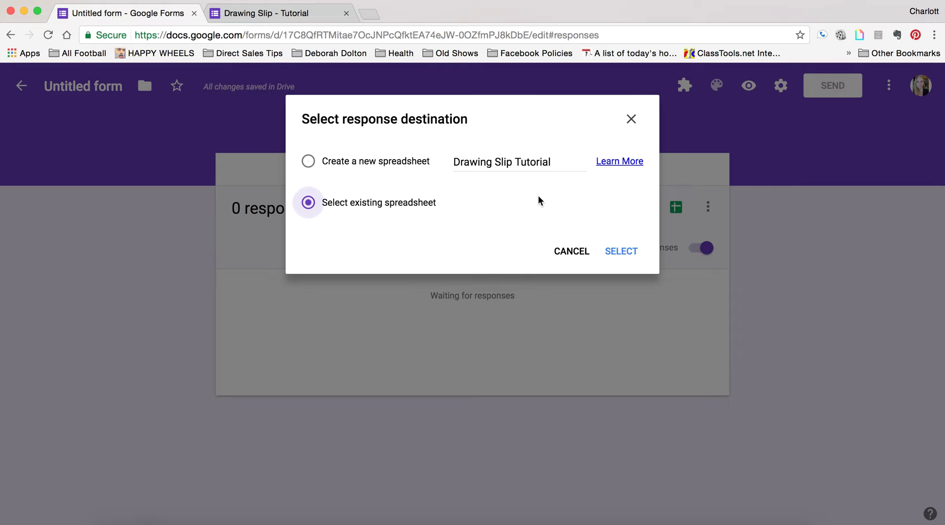
click(622, 252)
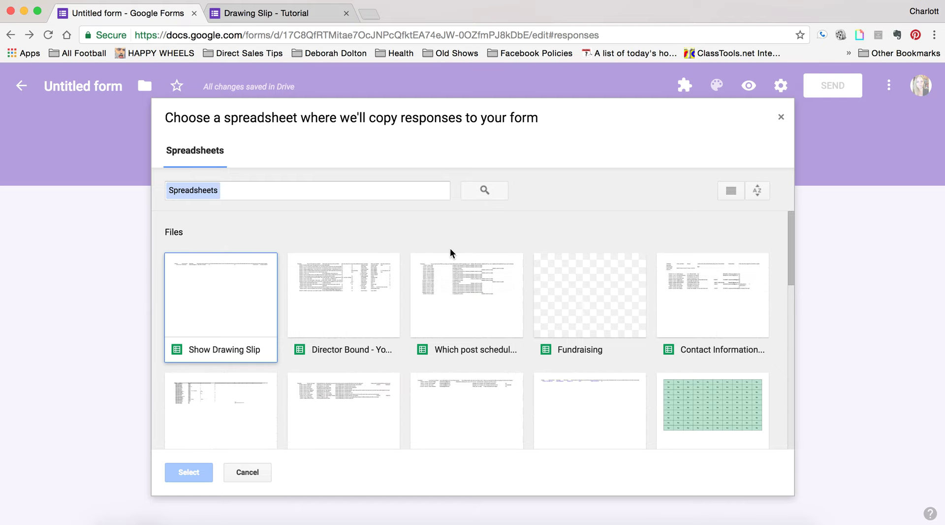
double_click(238, 292)
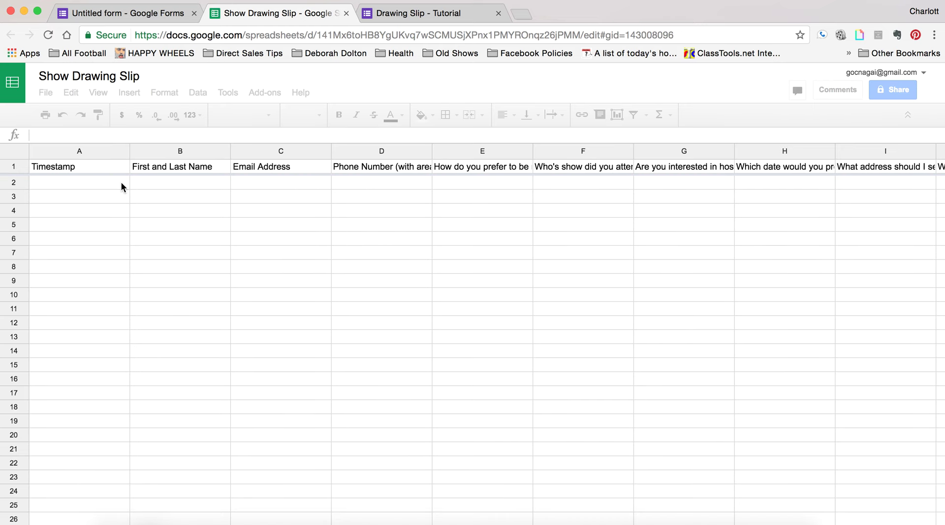
Step: Return to the live form, answer the Comments or Questions field with "weewr", and submit the response
click(400, 13)
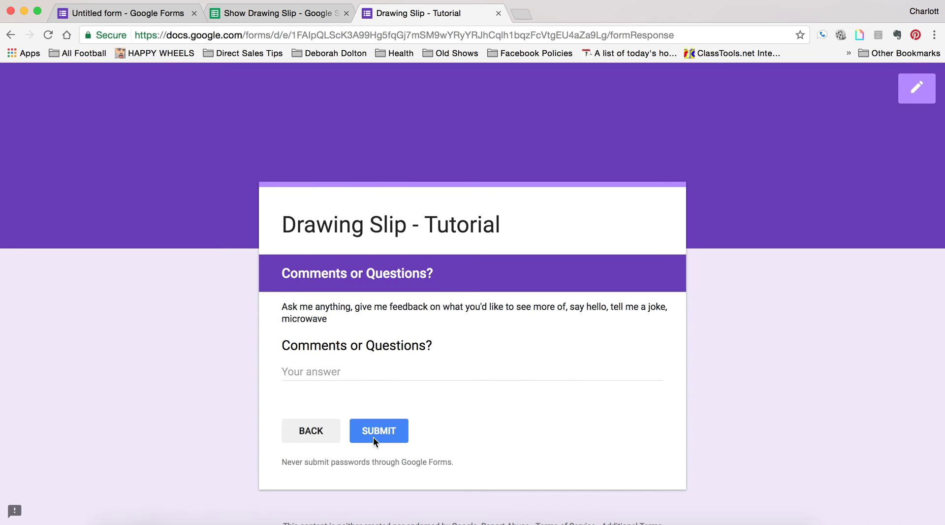
click(339, 371)
text(weewr)
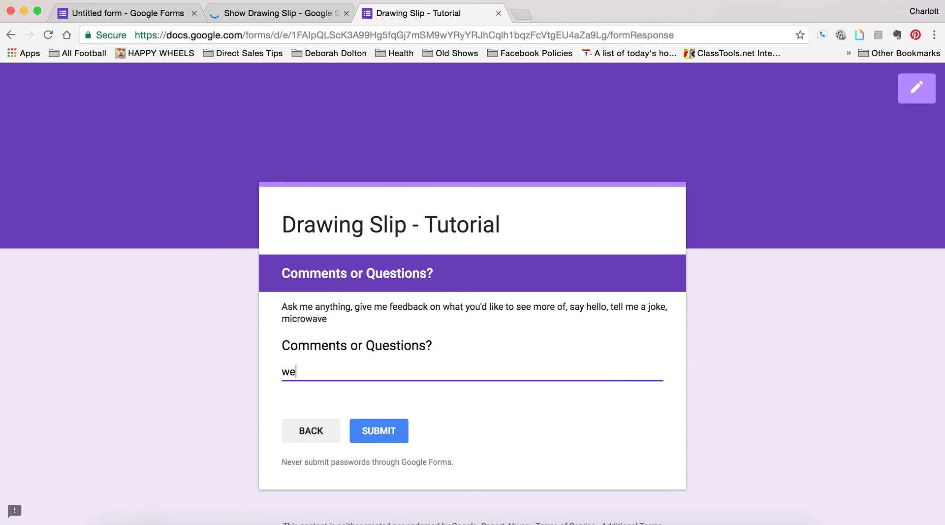
click(384, 432)
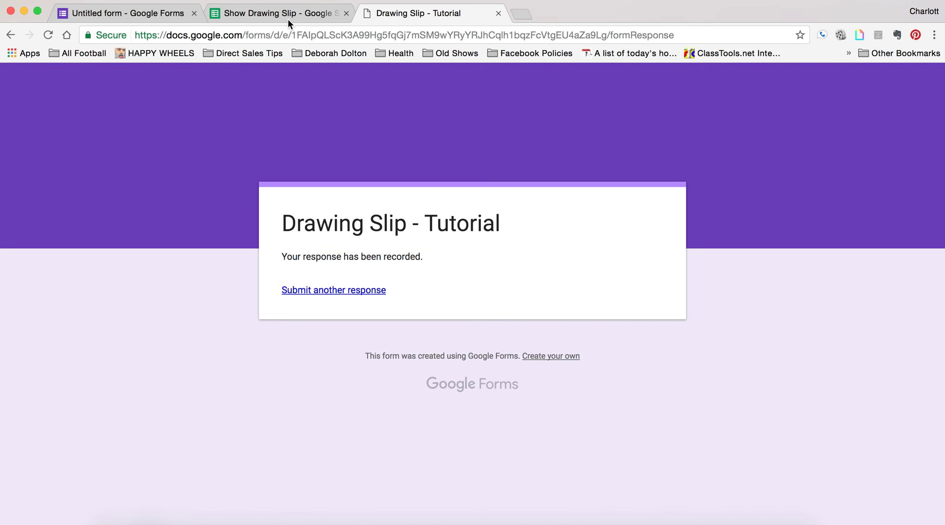
Step: Switch to the "Show Drawing Slip" spreadsheet and review the submitted response's hosting-interest and preferred-date answers in row 2
click(270, 16)
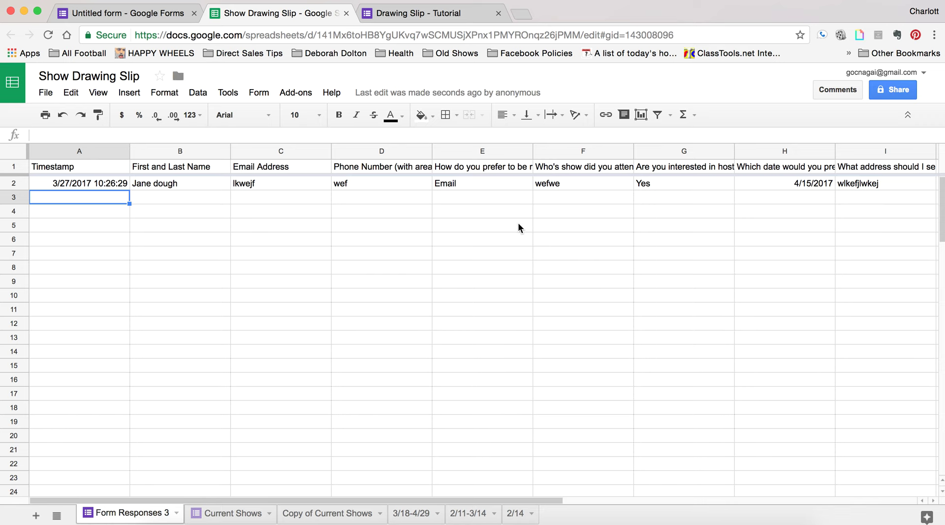
click(669, 187)
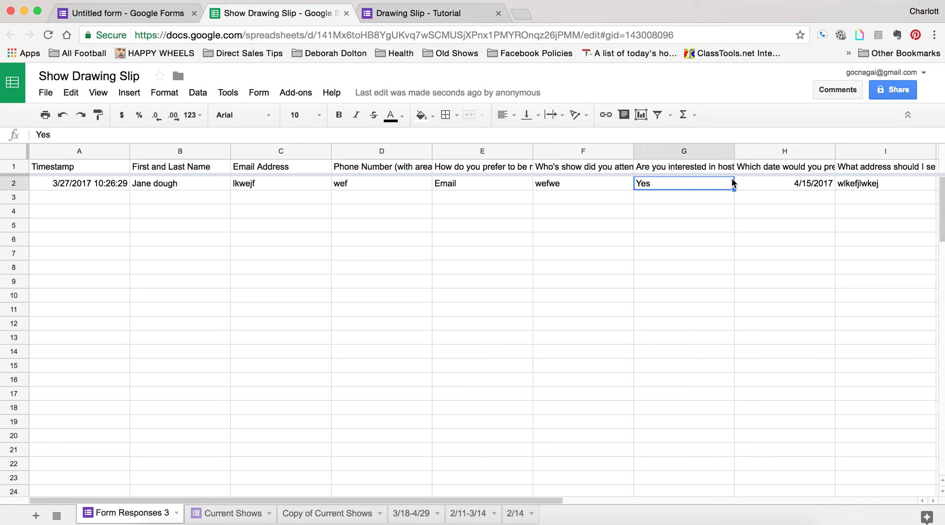
click(780, 186)
scroll(787, 186, right, 5)
scroll(787, 186, left, 5)
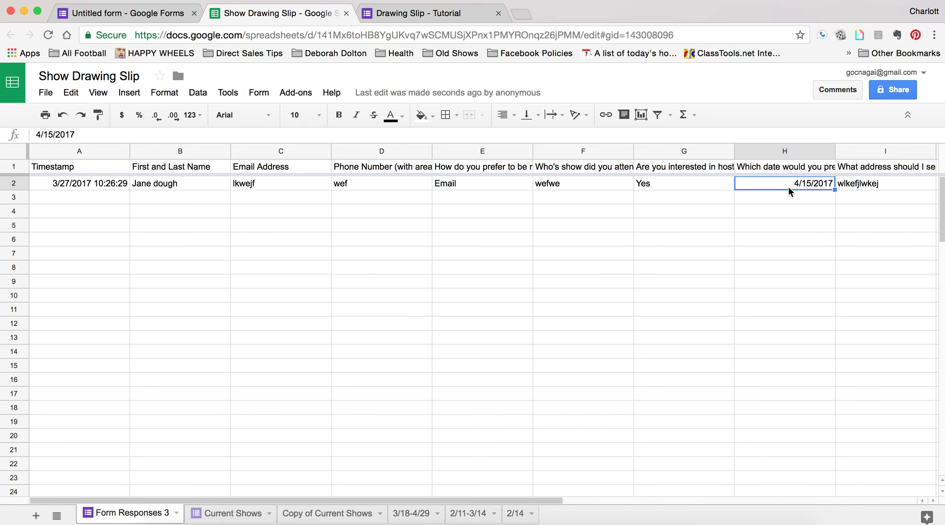
Step: Make the whole response row 2 bold
click(13, 183)
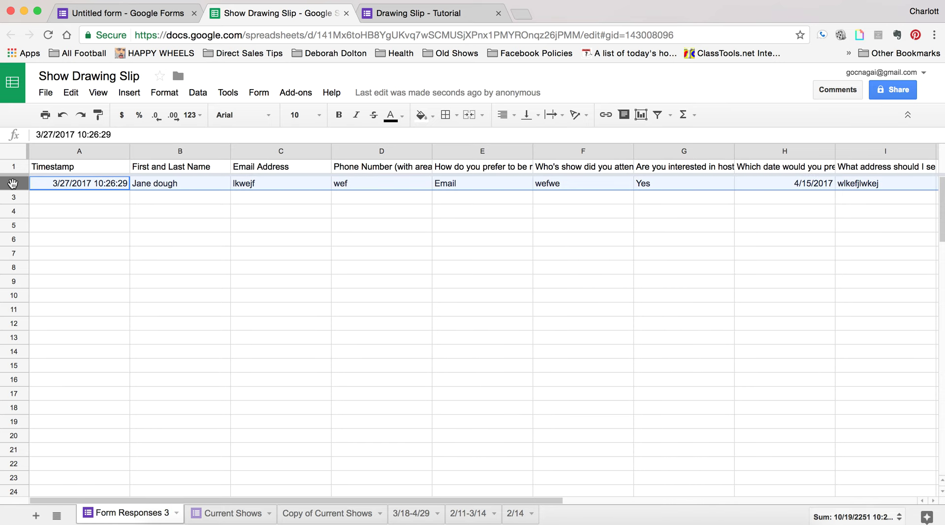
click(71, 93)
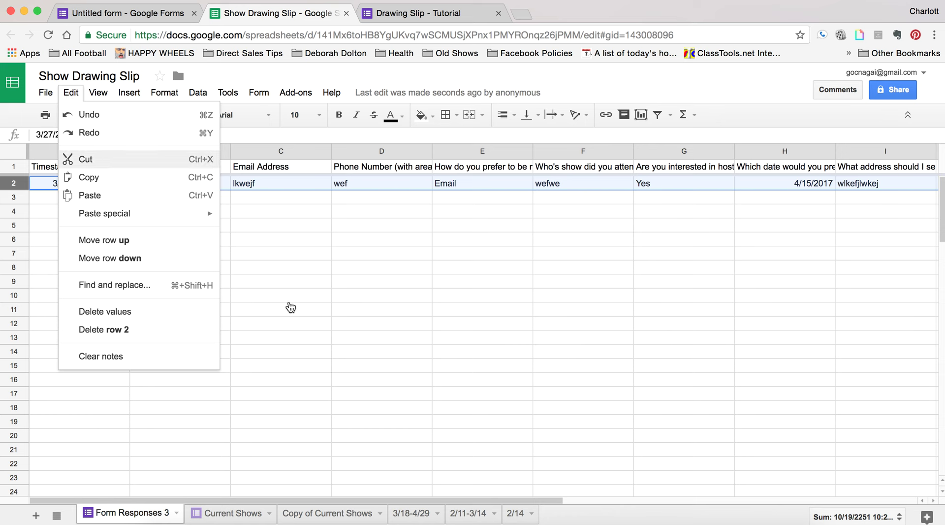
click(250, 272)
click(19, 184)
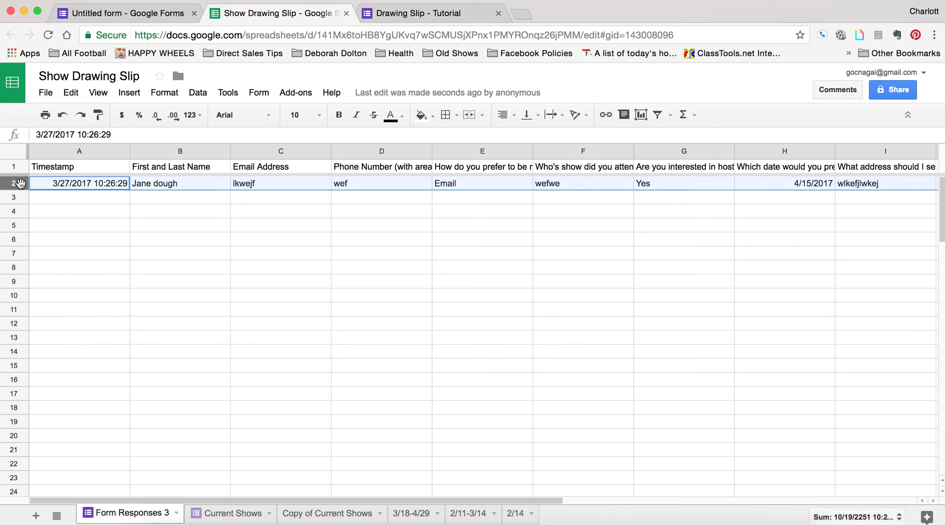
key(ctrl+b)
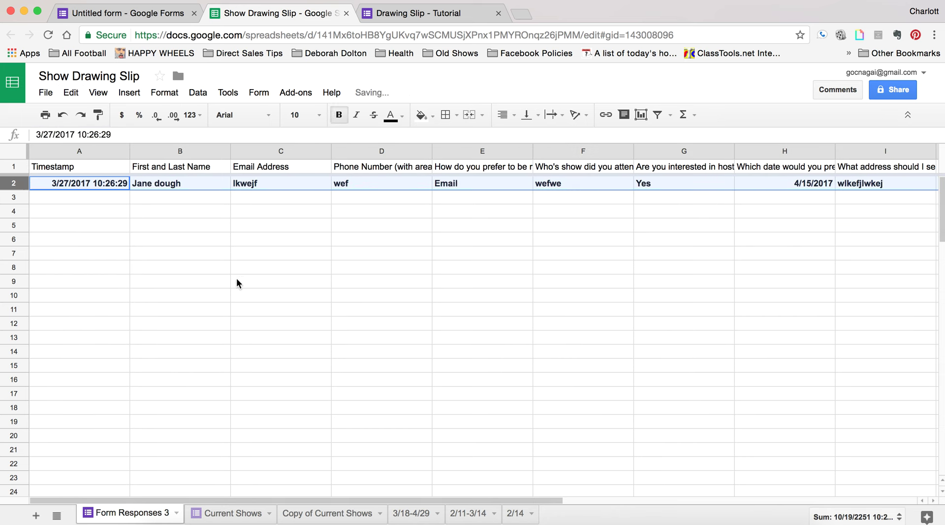
click(329, 272)
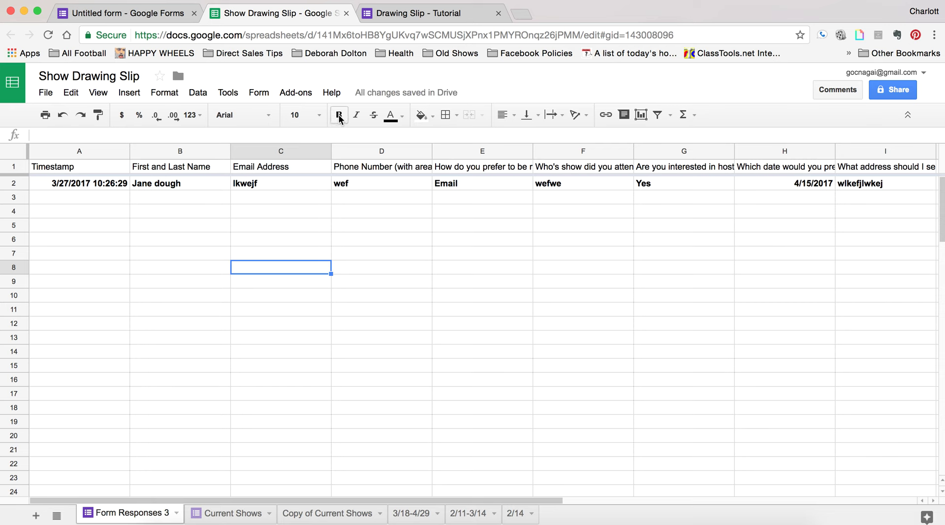
Step: Change the text color of the entire response row 2 to red
click(16, 184)
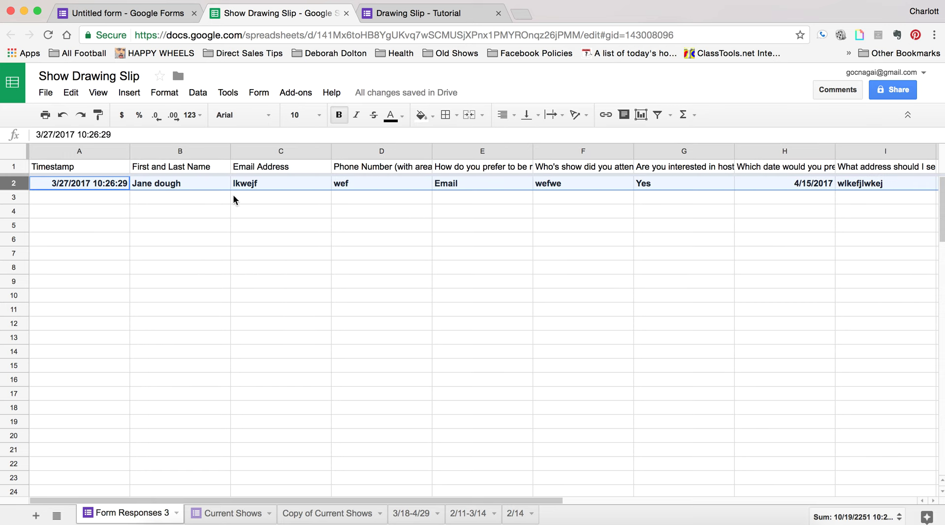
click(398, 119)
click(407, 170)
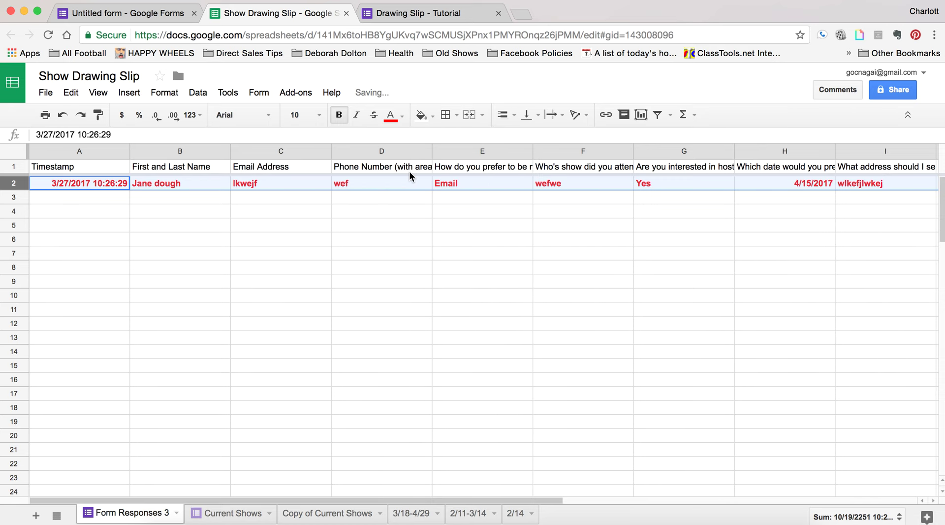
click(445, 238)
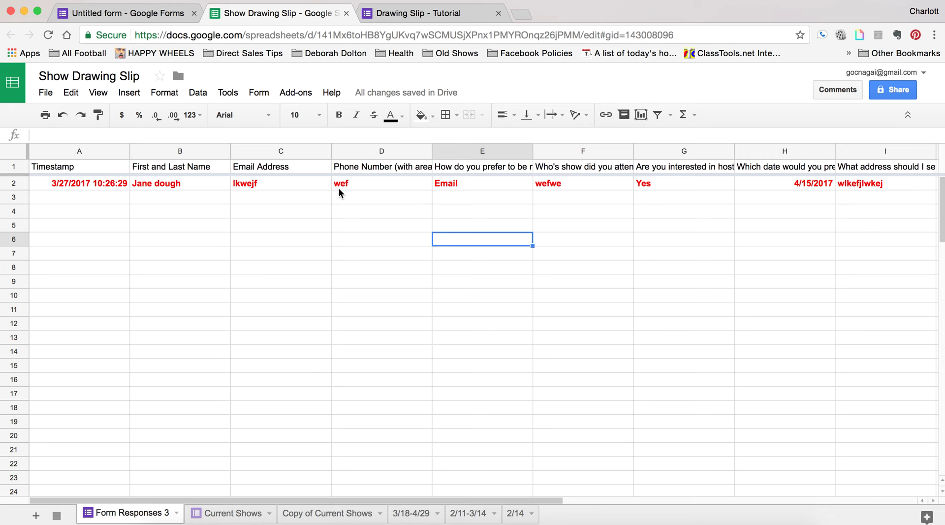
scroll(486, 212, right, 10)
scroll(487, 213, left, 10)
click(487, 213)
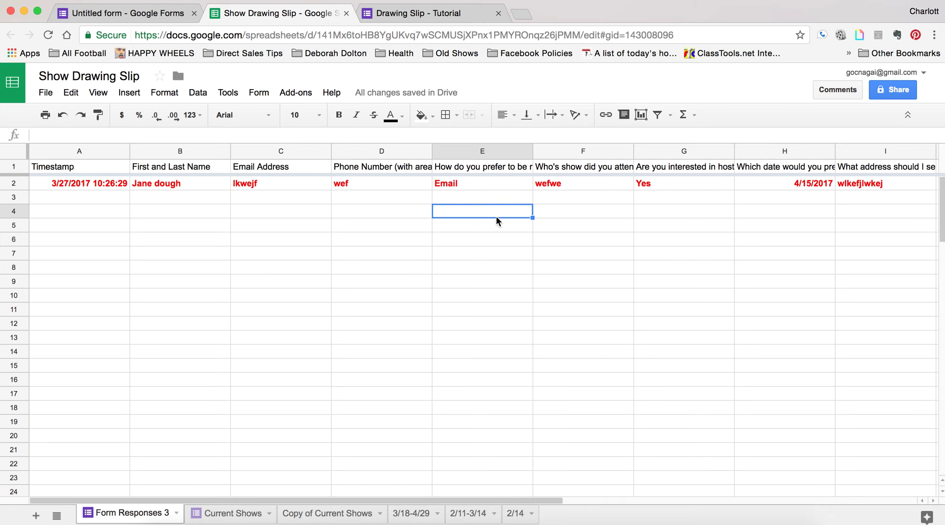
click(89, 227)
click(83, 184)
click(381, 225)
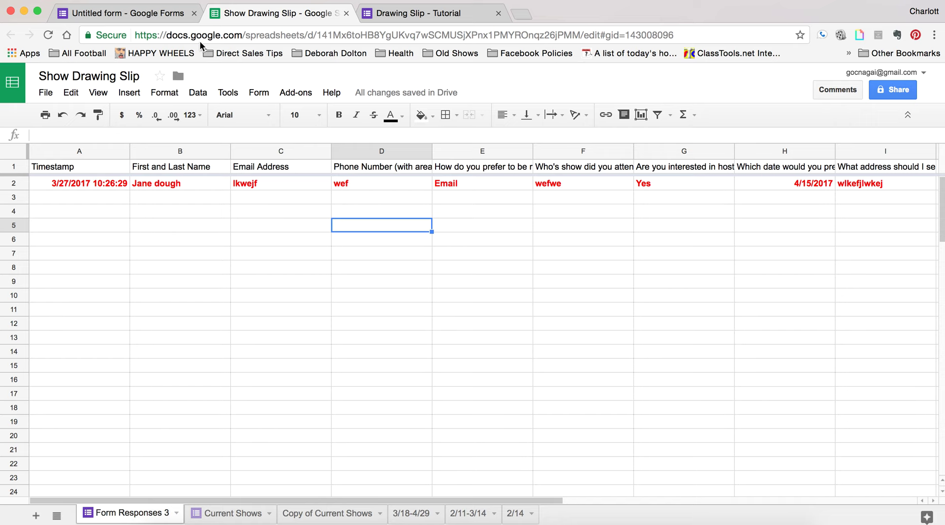
click(359, 244)
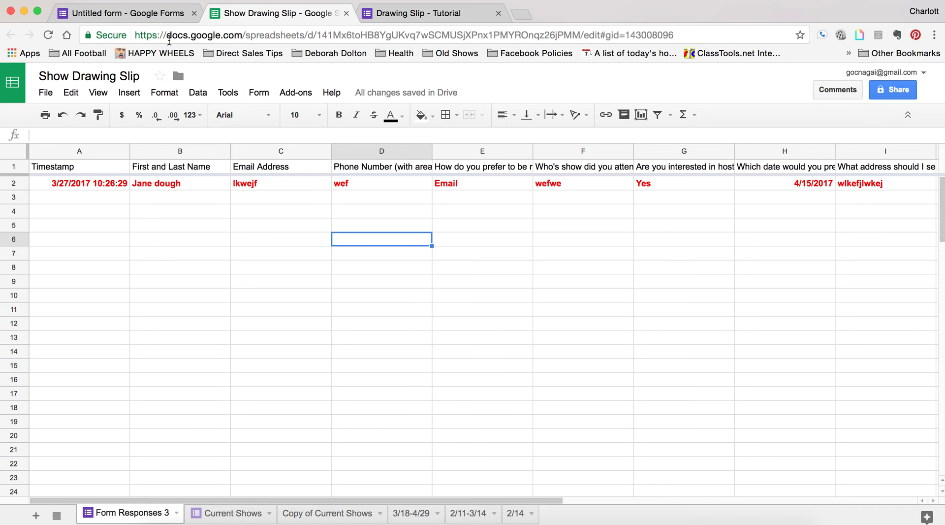
Step: Return to the form editor, create a shortened shareable link for the form, copy it, and close the send dialog
click(148, 14)
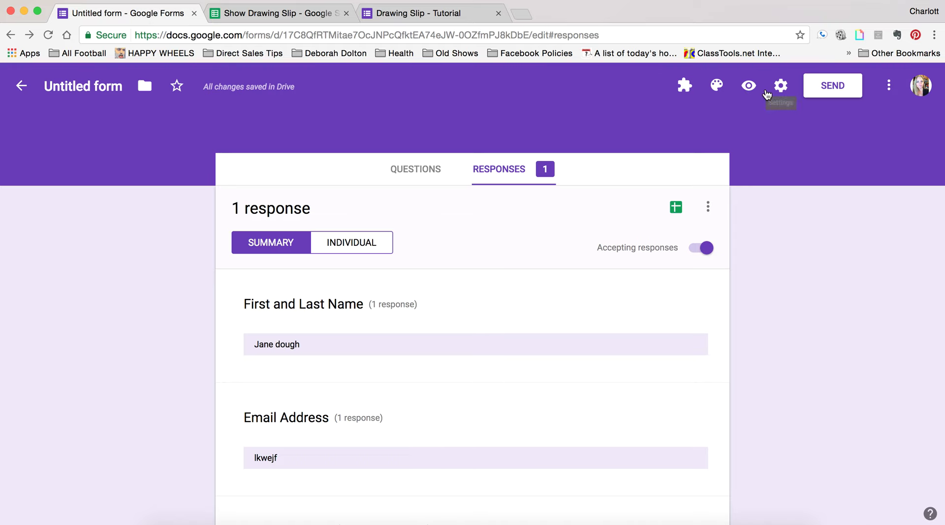
click(839, 88)
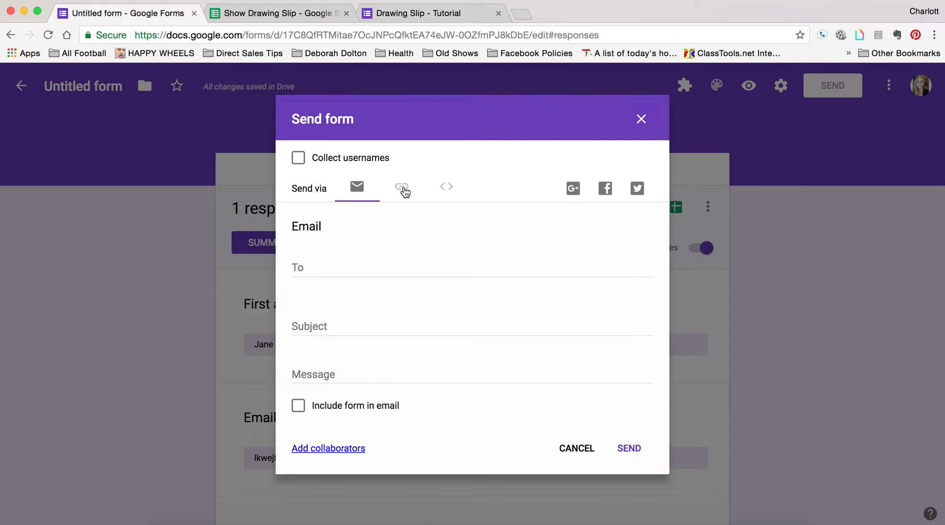
click(403, 189)
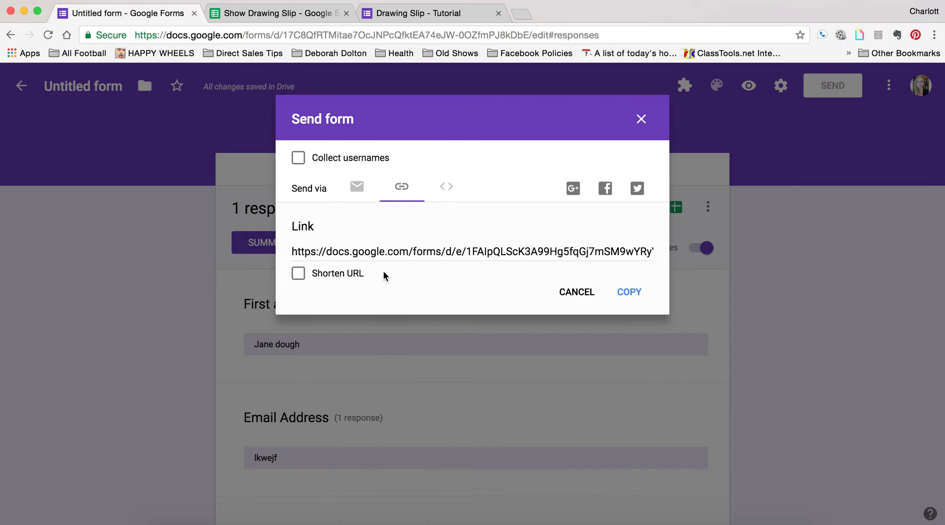
click(298, 273)
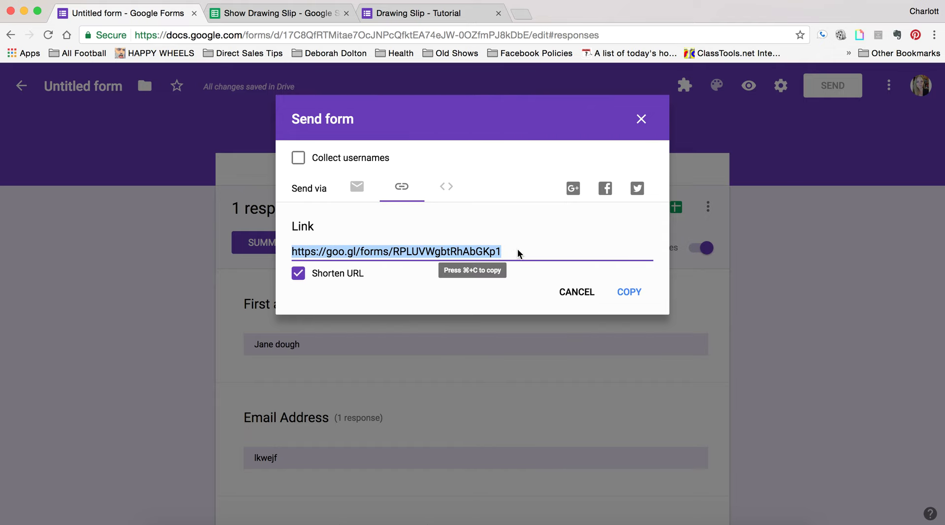
click(622, 296)
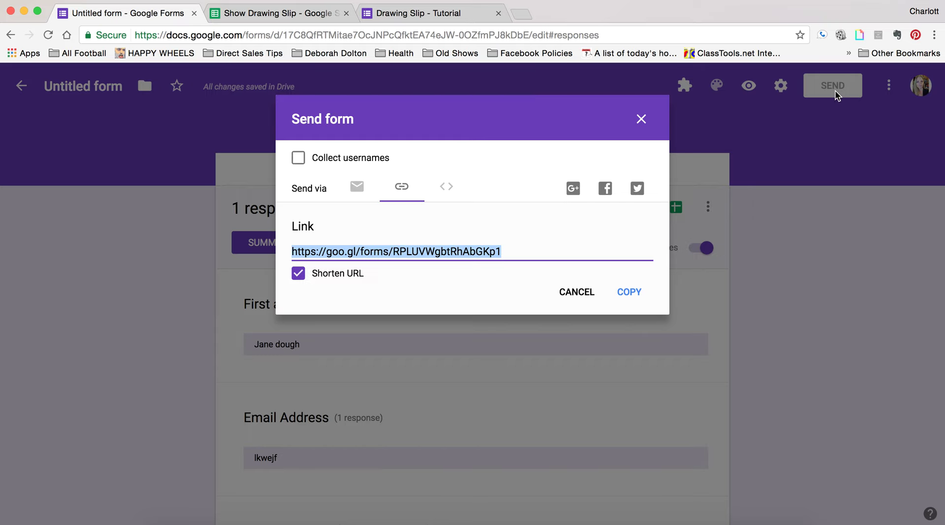
click(400, 193)
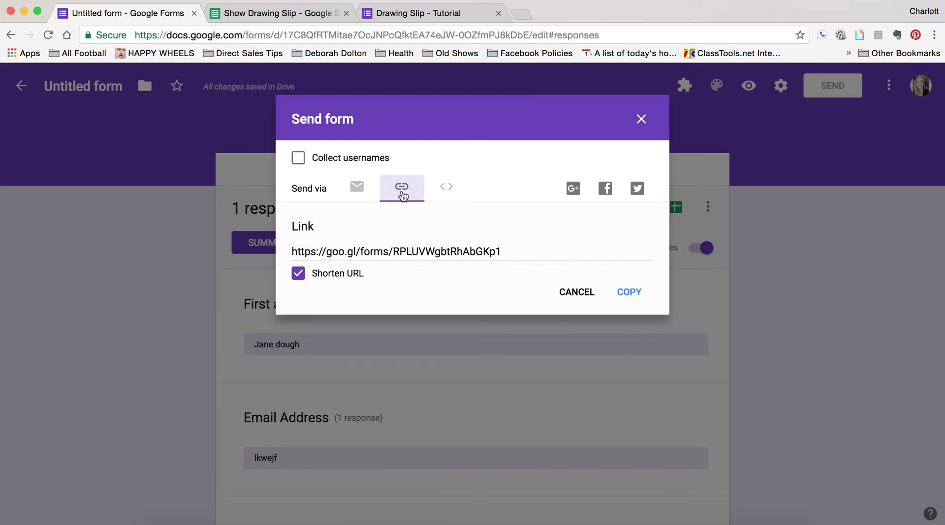
click(507, 249)
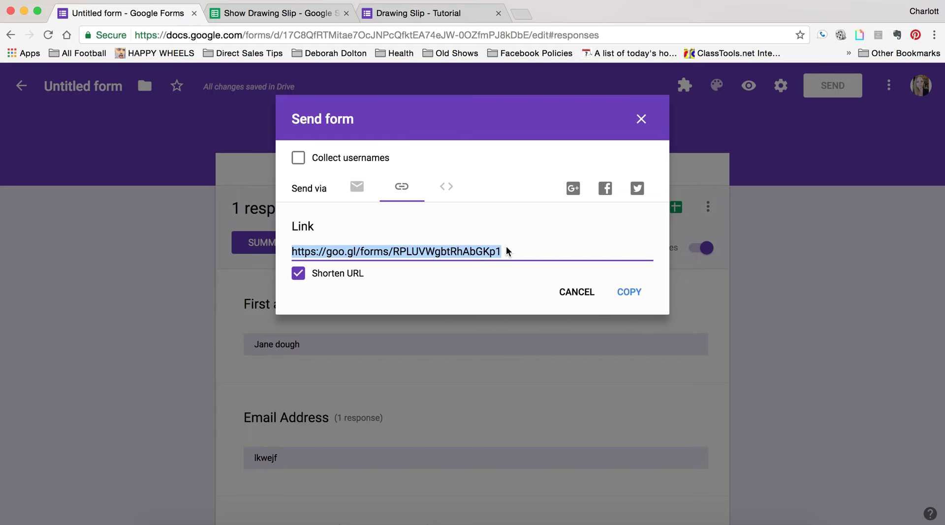
click(645, 127)
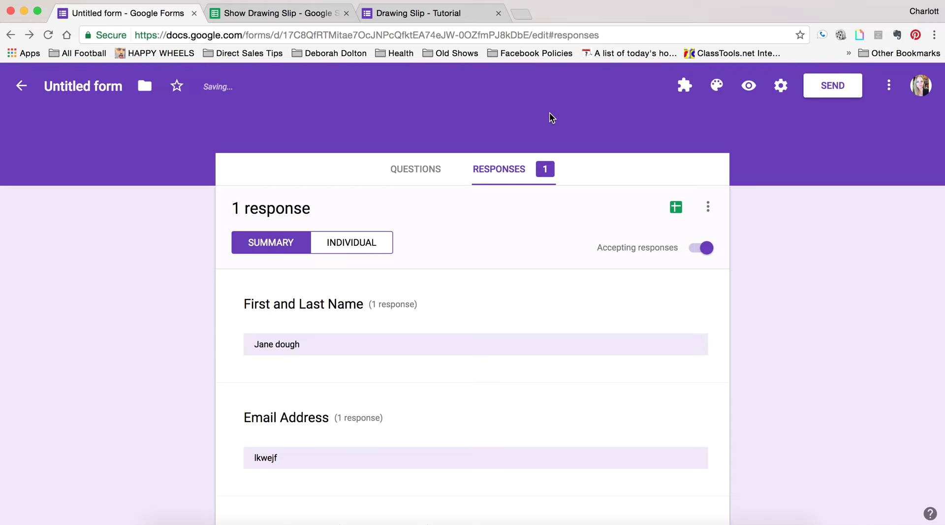